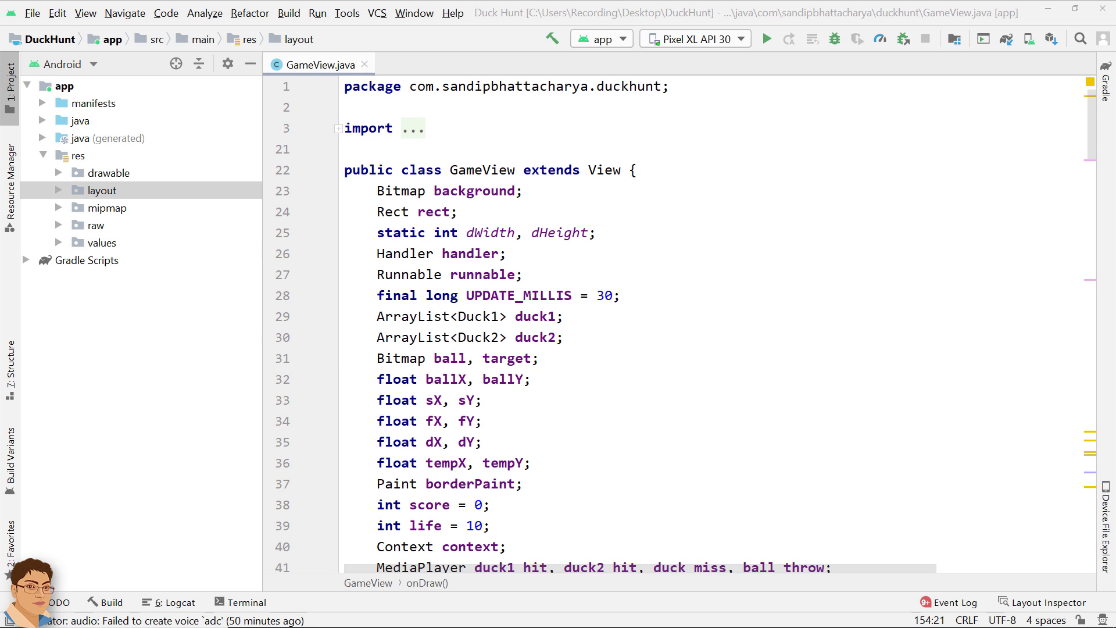
Step: Create a game_over.xml layout resource in res/layout with a LinearLayout root element
right_click(130, 192)
mouse_move(258, 42)
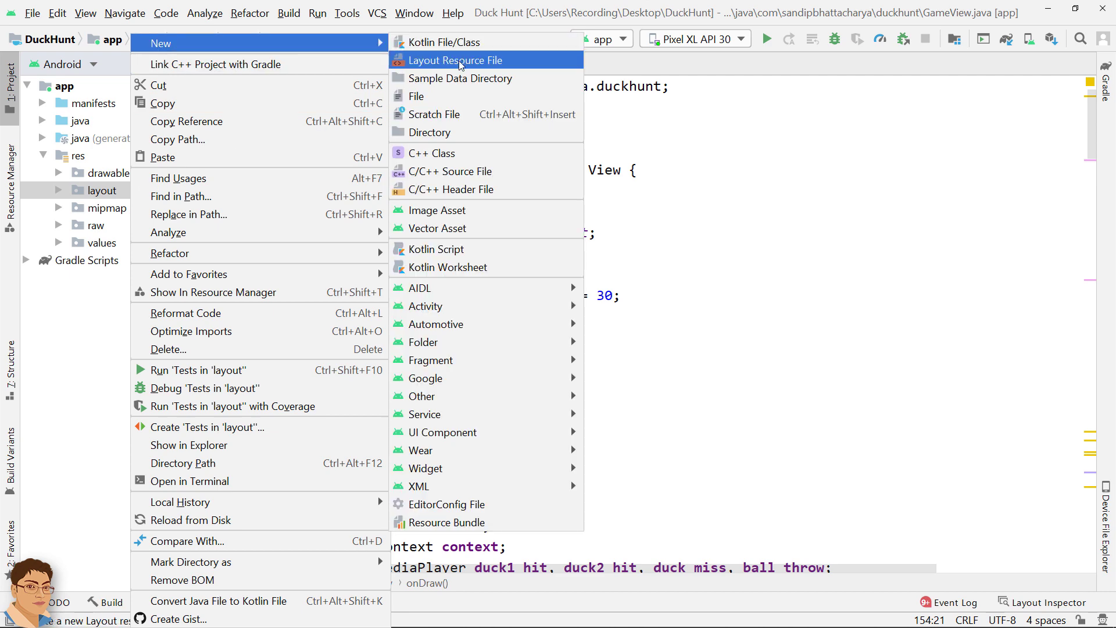
left_click(456, 60)
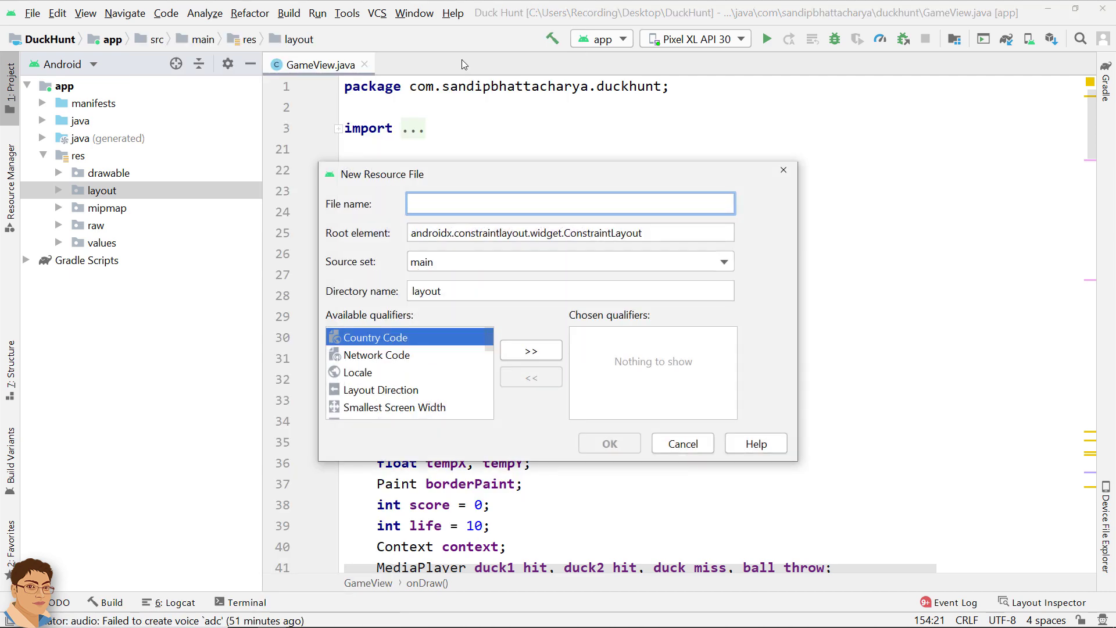
type("gme_o")
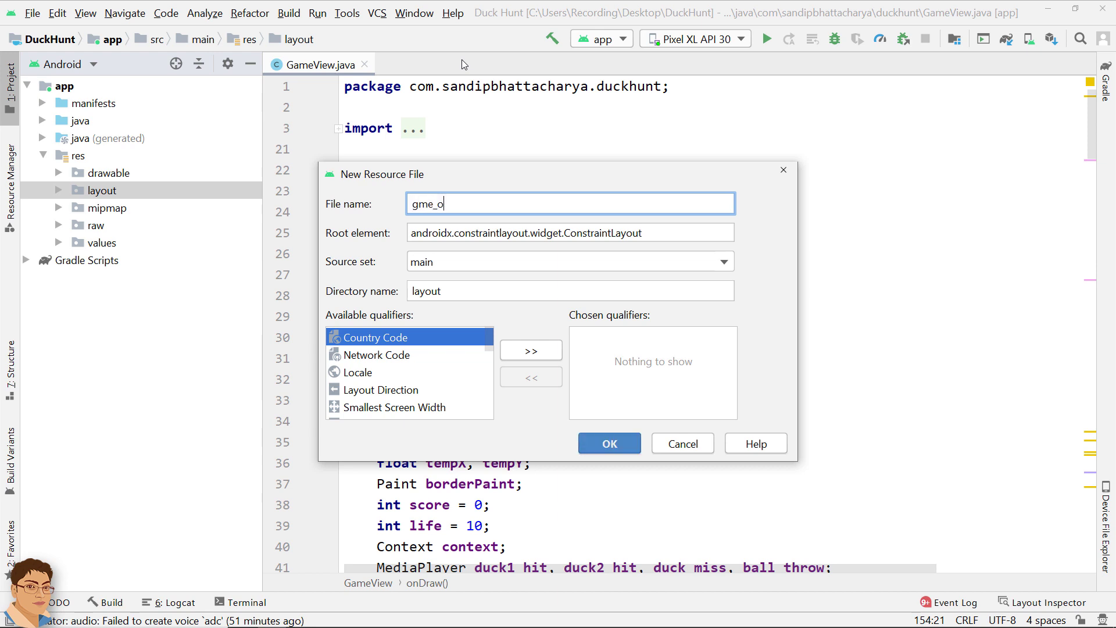
type("ver")
type("a")
left_click_drag(653, 232, 383, 233)
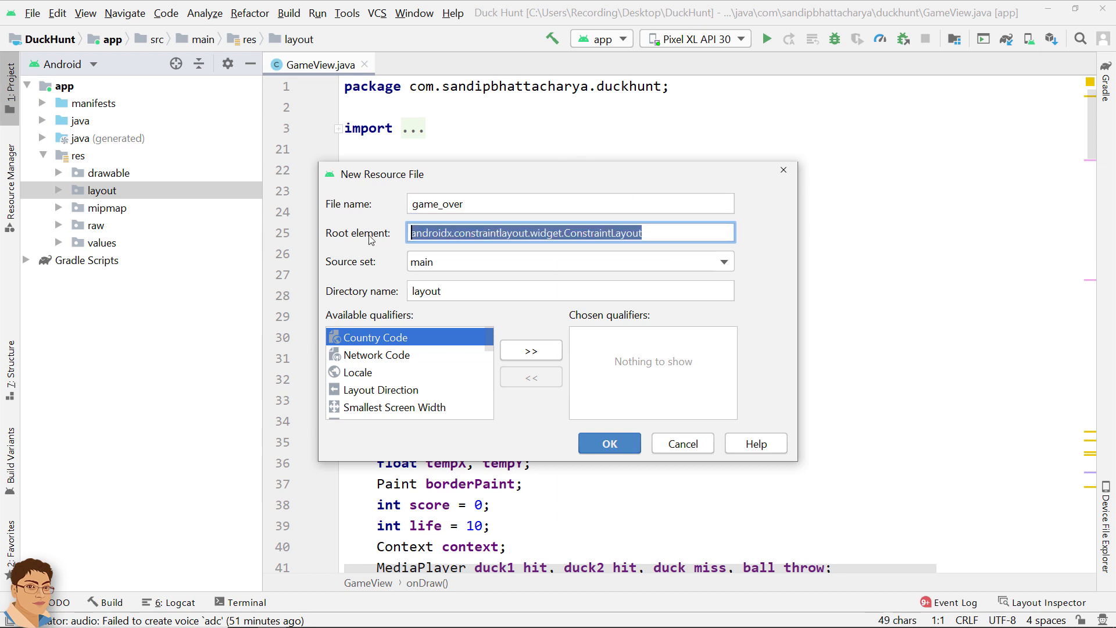
type("Linear")
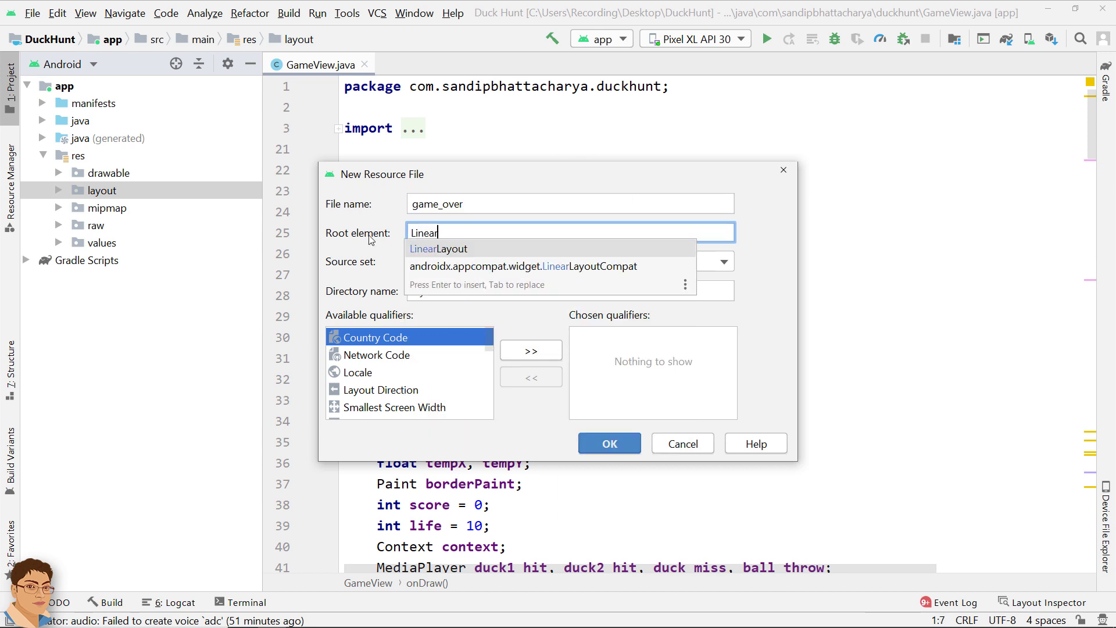
type("L")
key("Return")
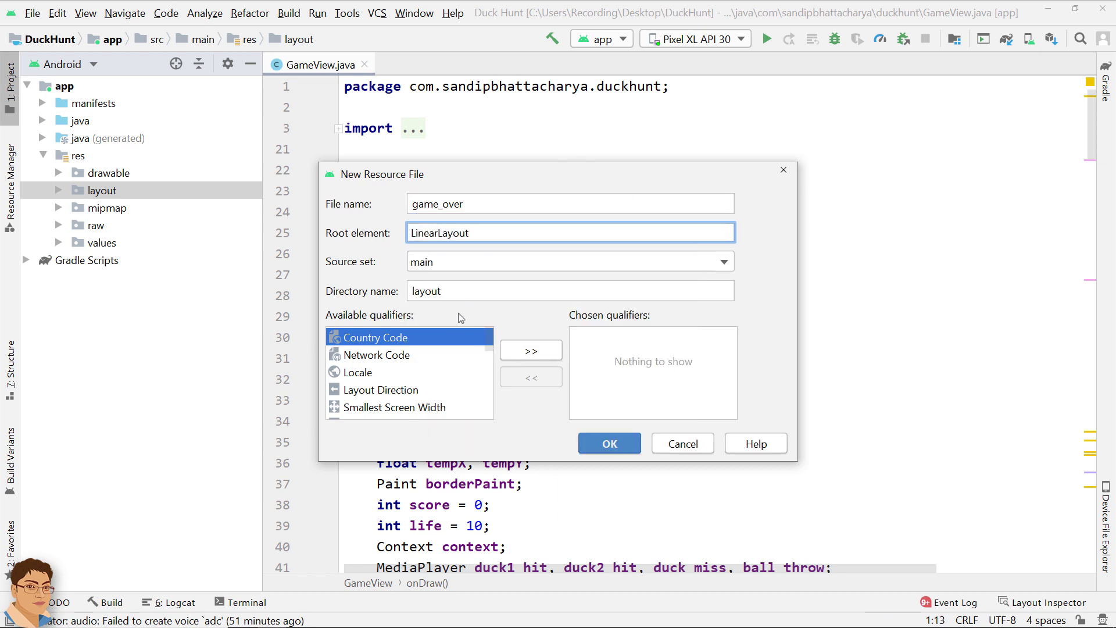
left_click(609, 445)
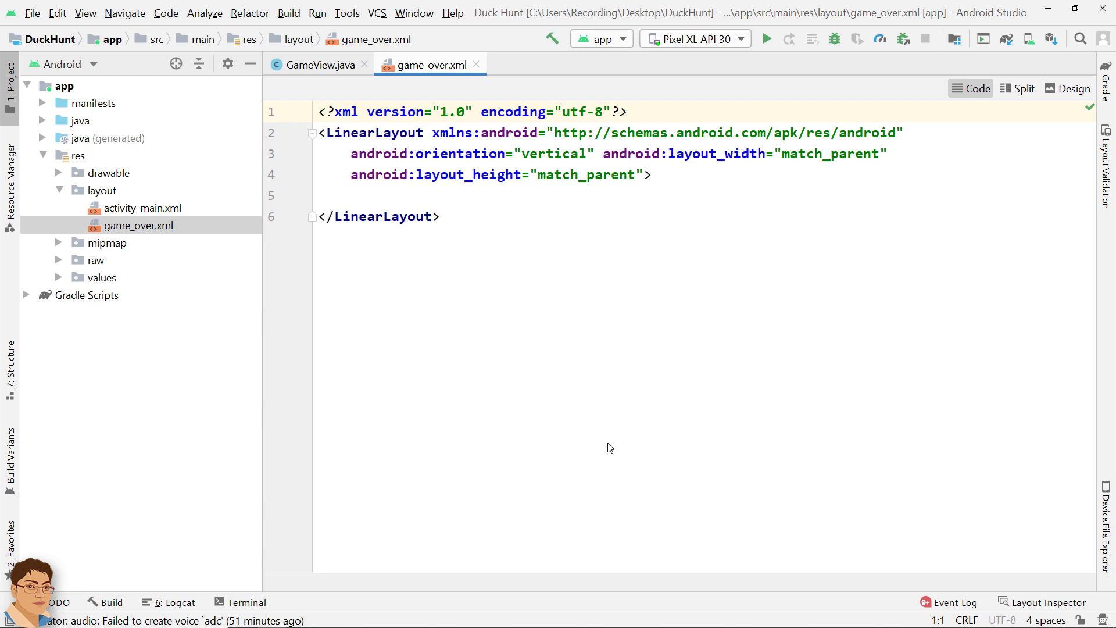
left_click(645, 174)
key("Return")
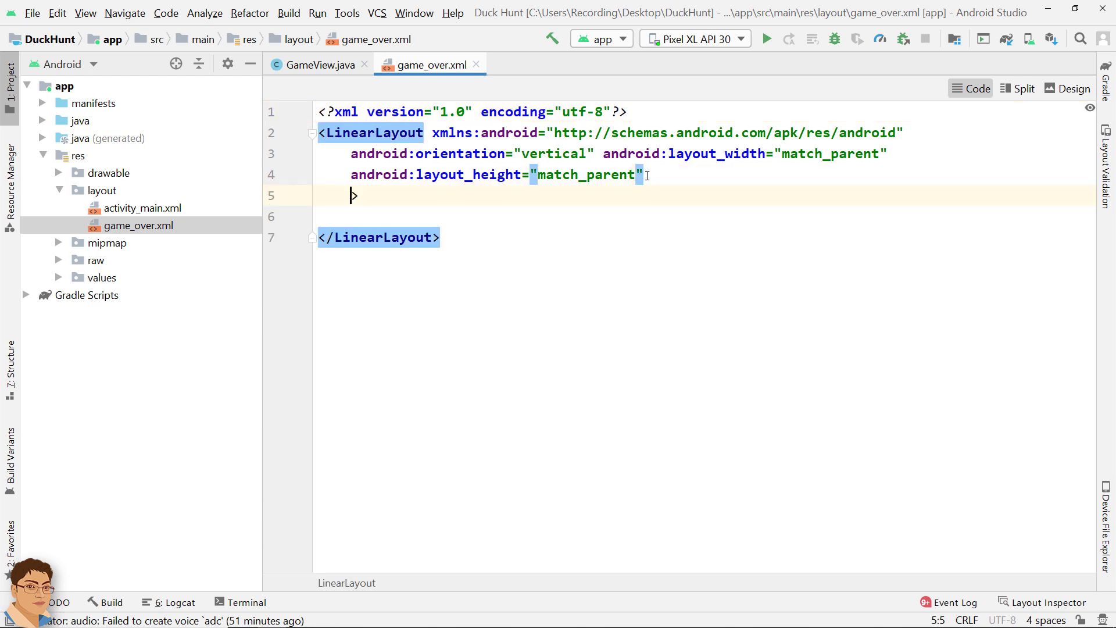
type("back")
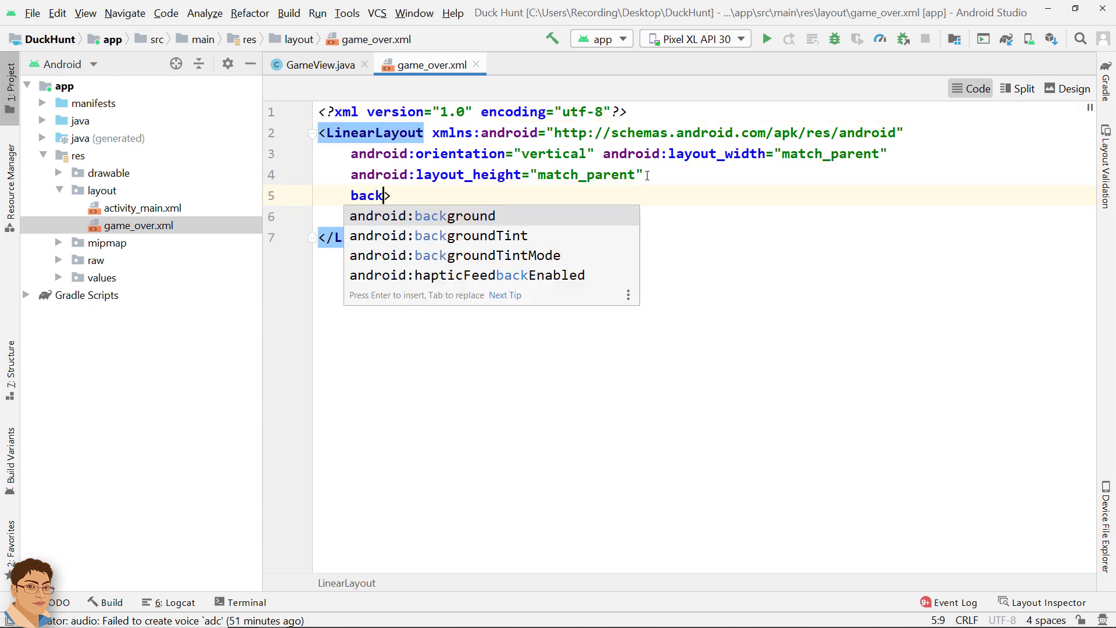
key("Escape")
key("Tab")
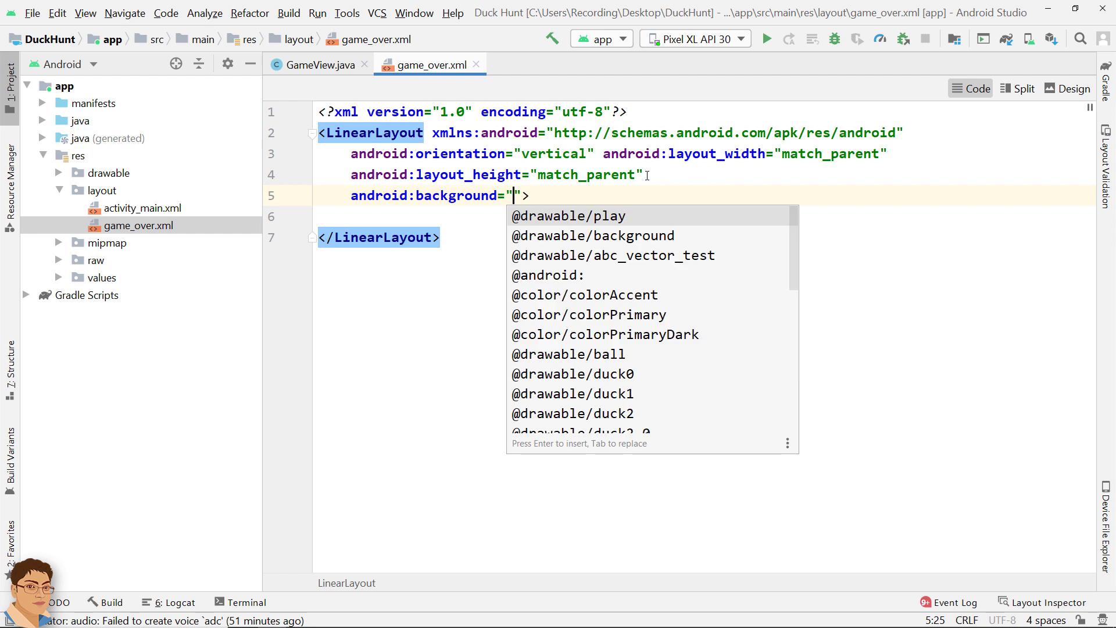
key("Down")
key("Return")
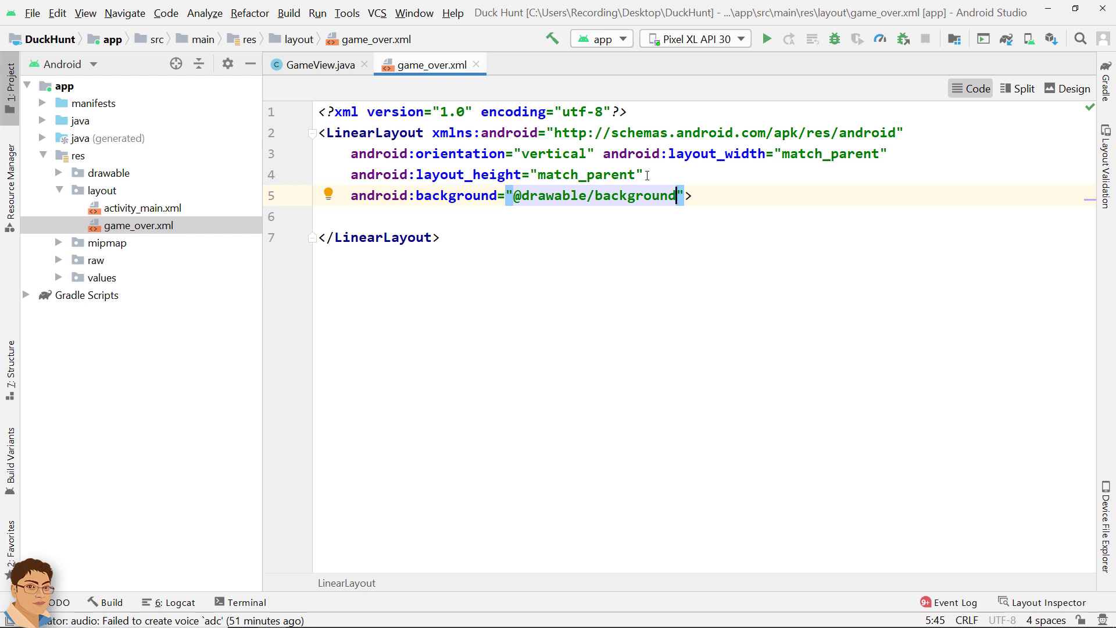
key("End")
key("Return")
type("gra")
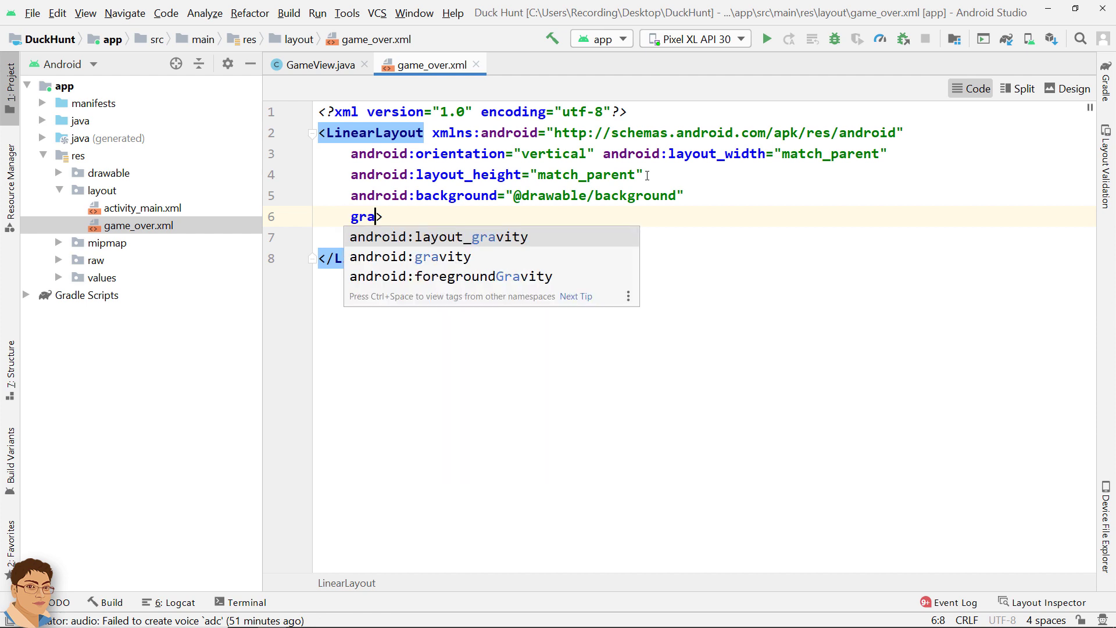
key("Down")
key("Return")
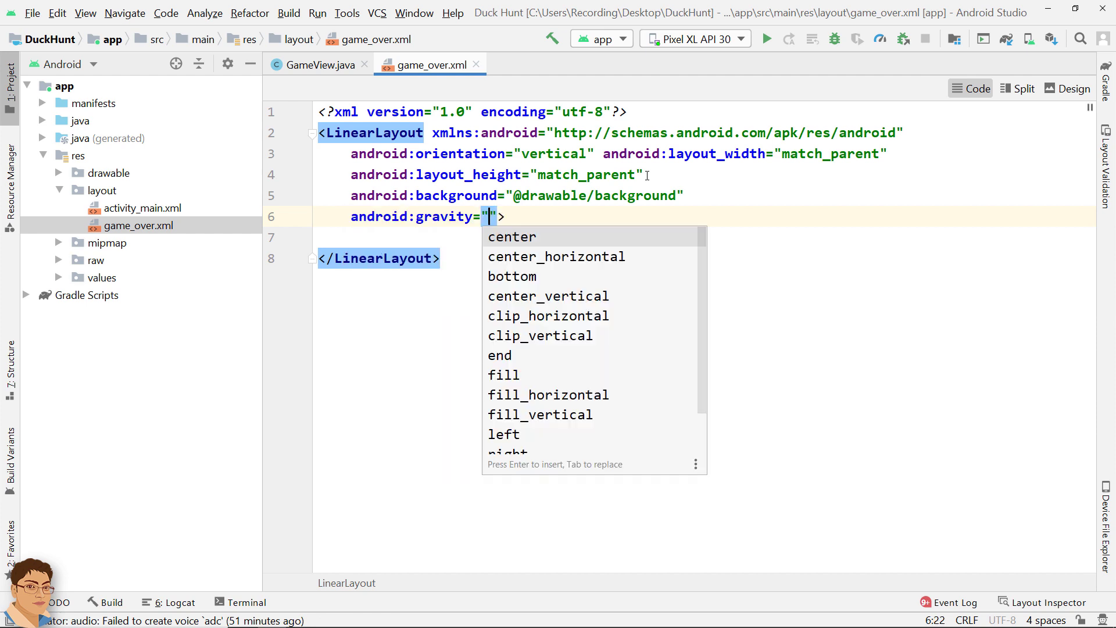
key("Escape")
type("center")
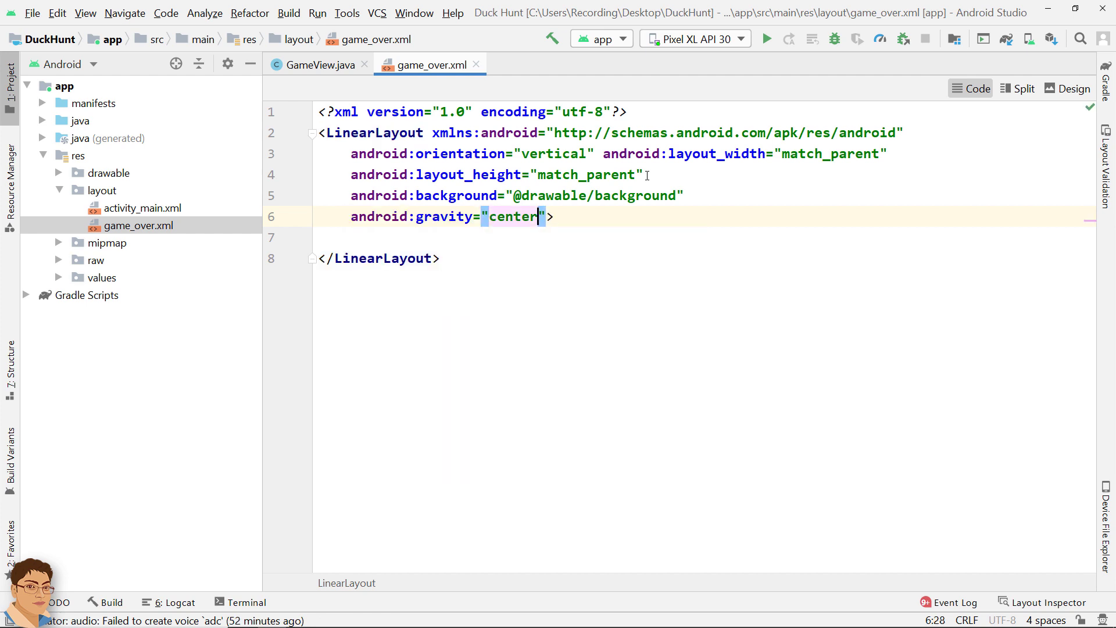
Step: Nest a horizontal LinearLayout inside the vertical root layout from the Design view palette
left_click(1073, 88)
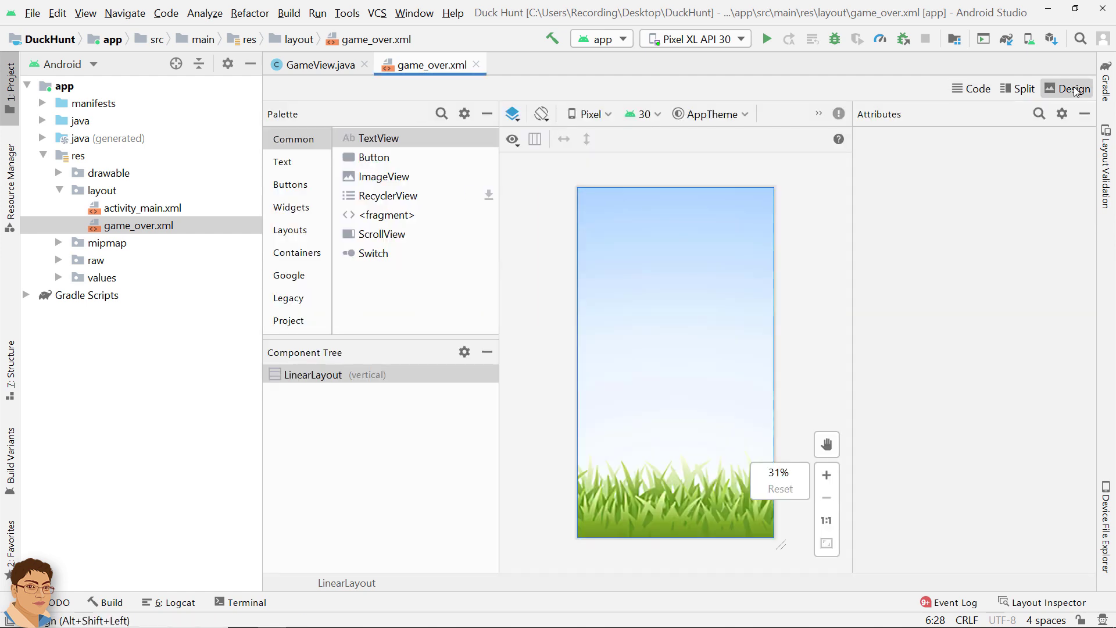
left_click(291, 230)
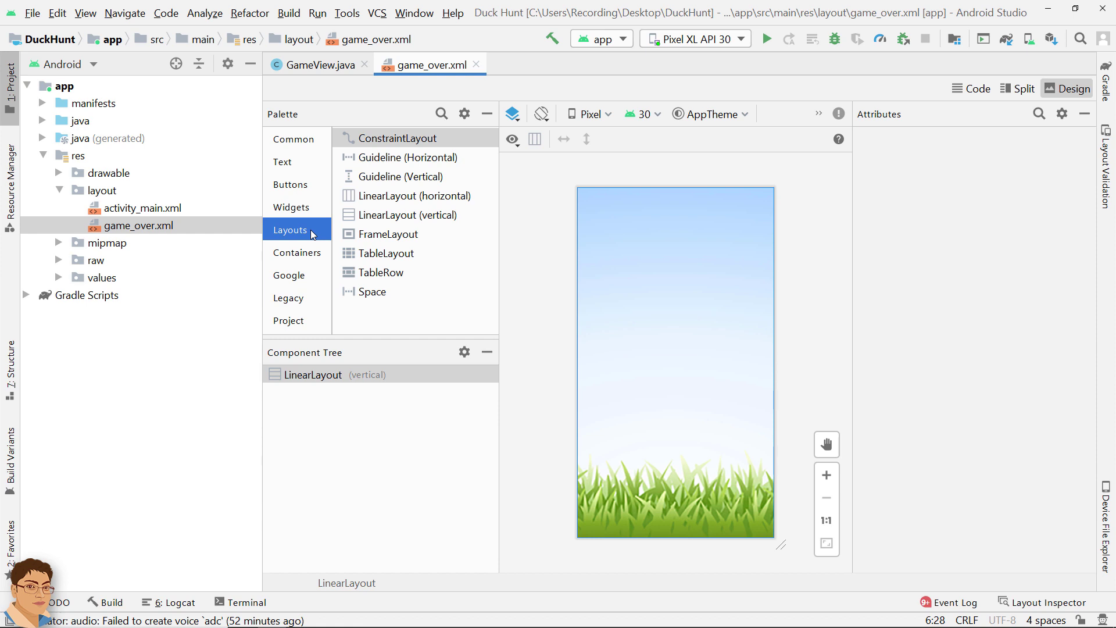
left_click_drag(434, 196, 345, 390)
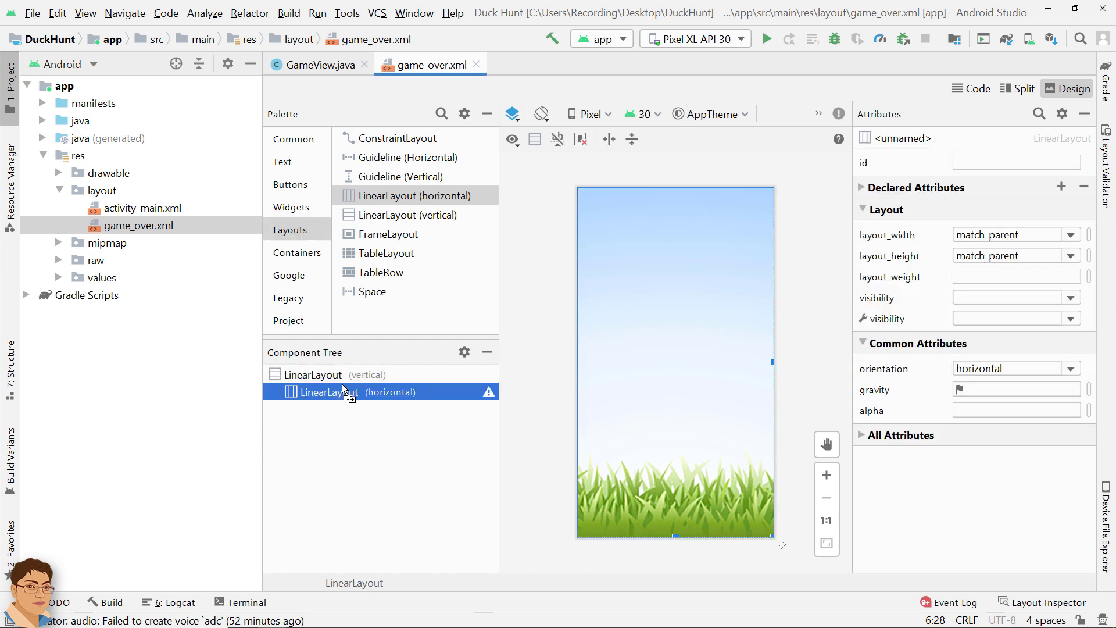
Step: Set the nested horizontal LinearLayout's width and height to wrap_content
left_click(972, 88)
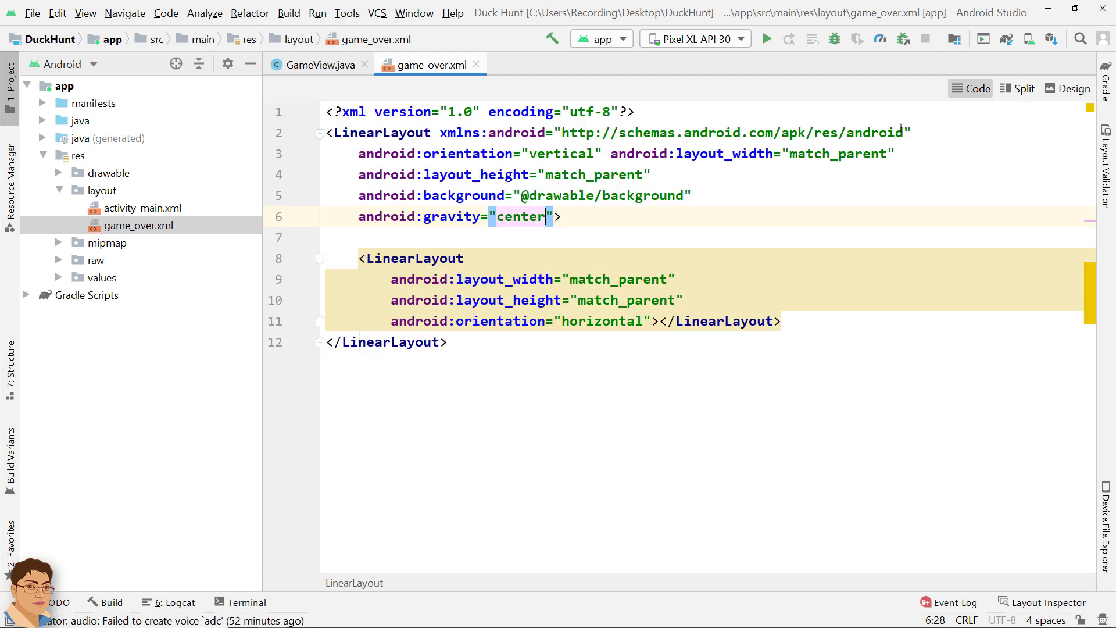
double_click(621, 279)
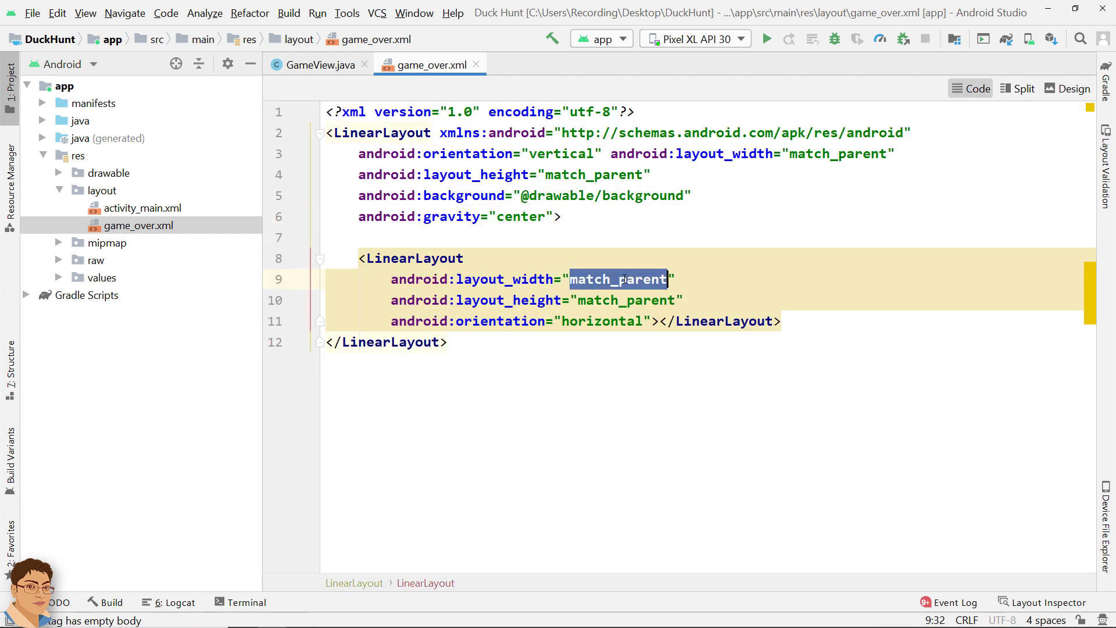
type("wr")
key("Return")
left_click(626, 300)
double_click(627, 300)
type("w")
key("Return")
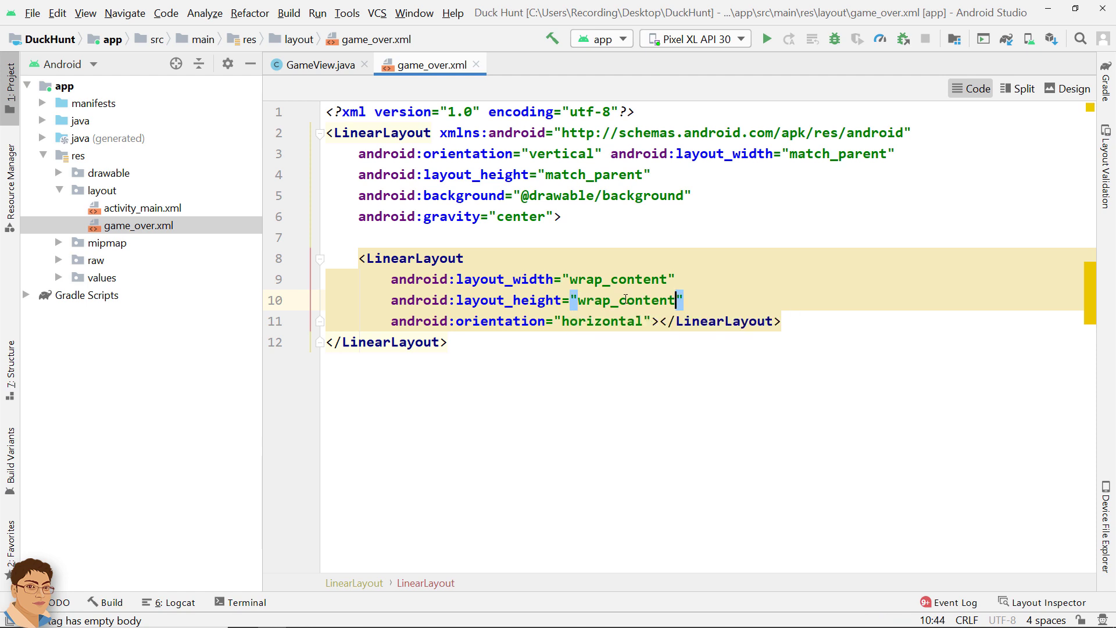
left_click(1067, 88)
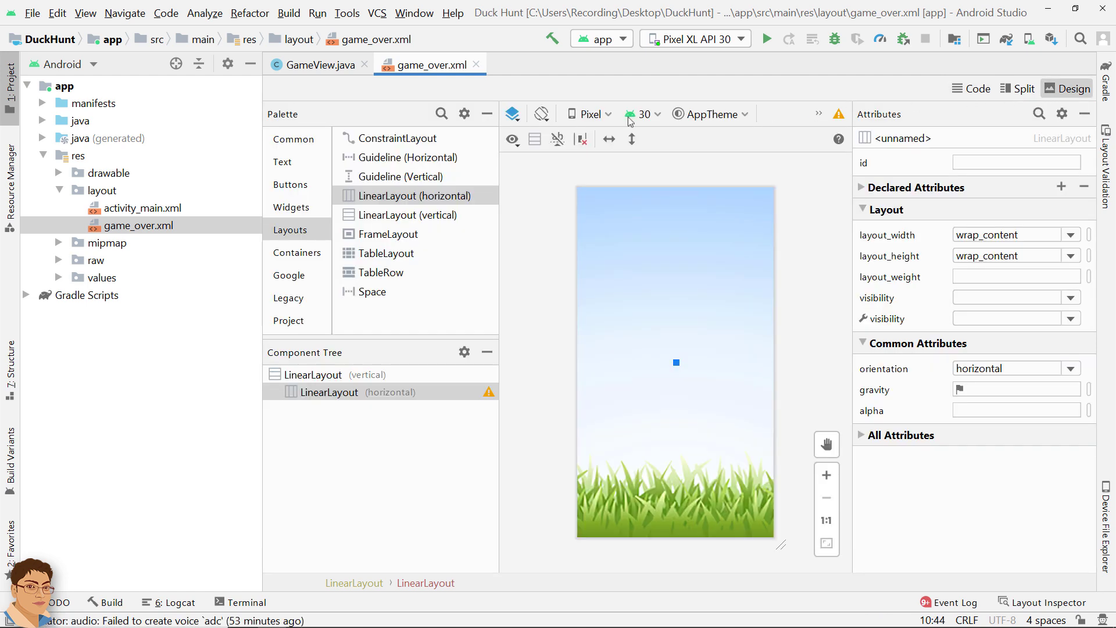
left_click(293, 139)
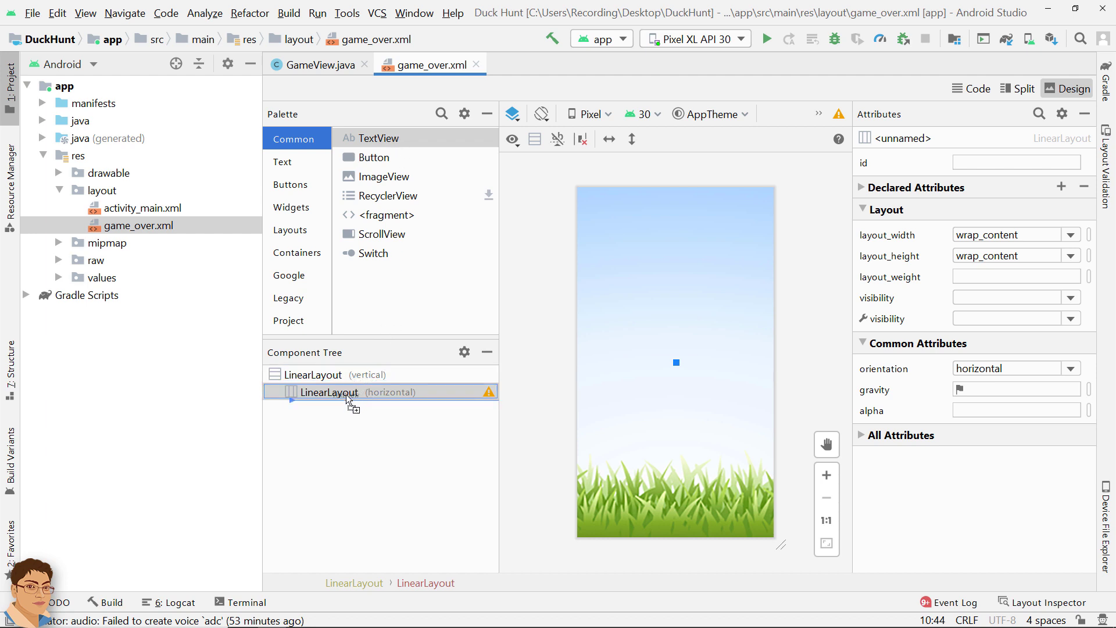
Step: Drop two TextViews, textView and textView2, into the horizontal LinearLayout and view the XML
left_click_drag(396, 137, 349, 394)
left_click_drag(393, 138, 332, 424)
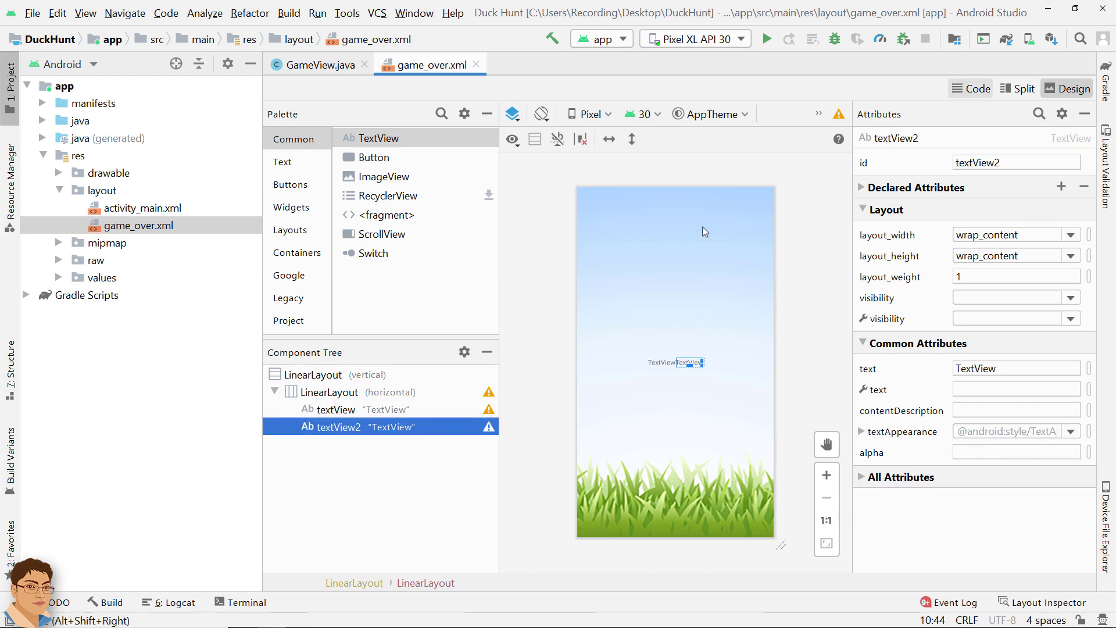
key("alt+shift+Right")
scroll(665, 390, "down", 2)
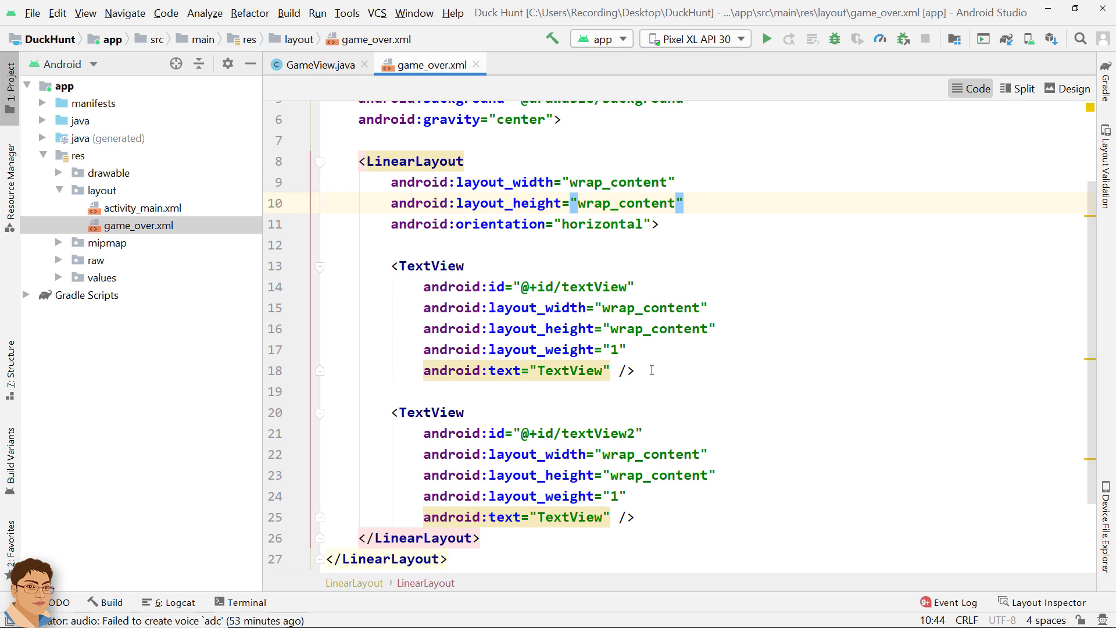
Step: Remove the first TextView's id attribute and change its text to "Score: "
left_click(596, 287)
triple_click(595, 287)
key("Delete")
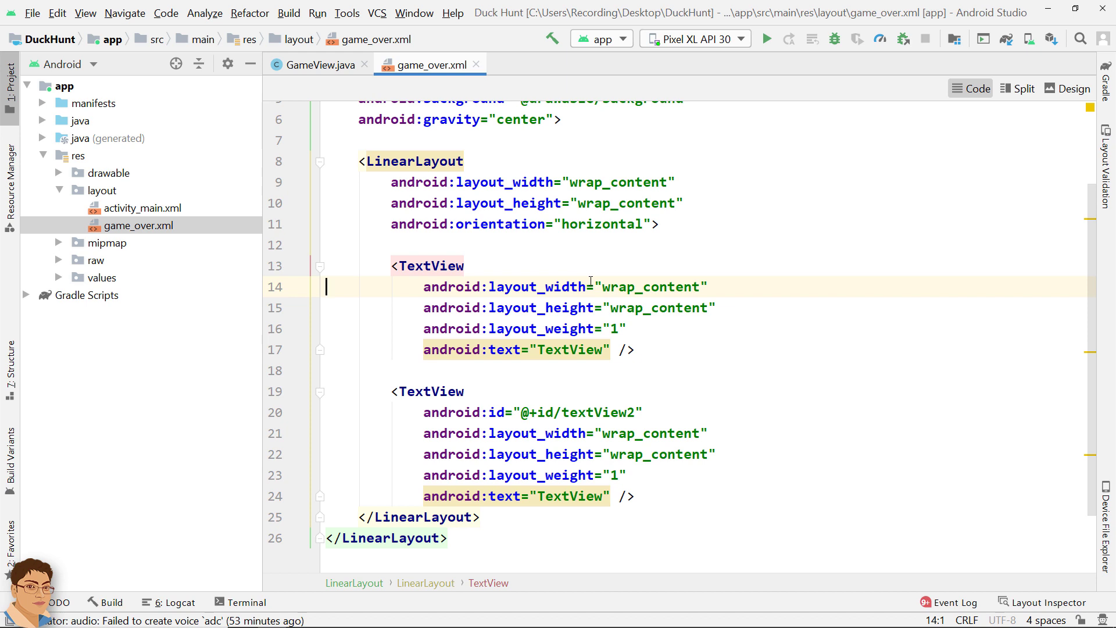
double_click(570, 349)
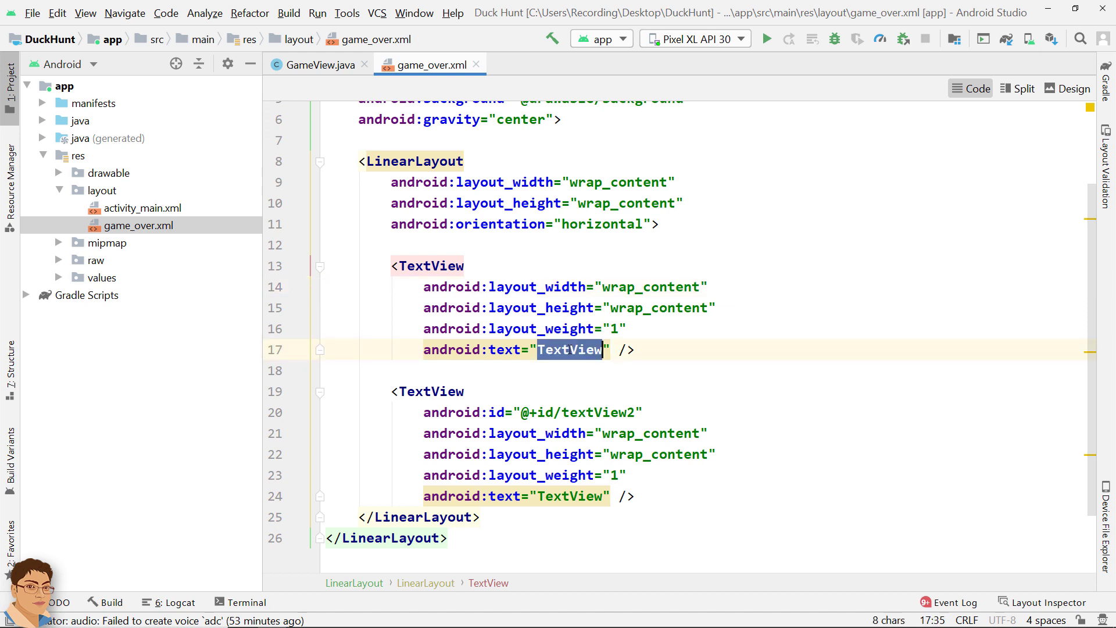
type("Score:")
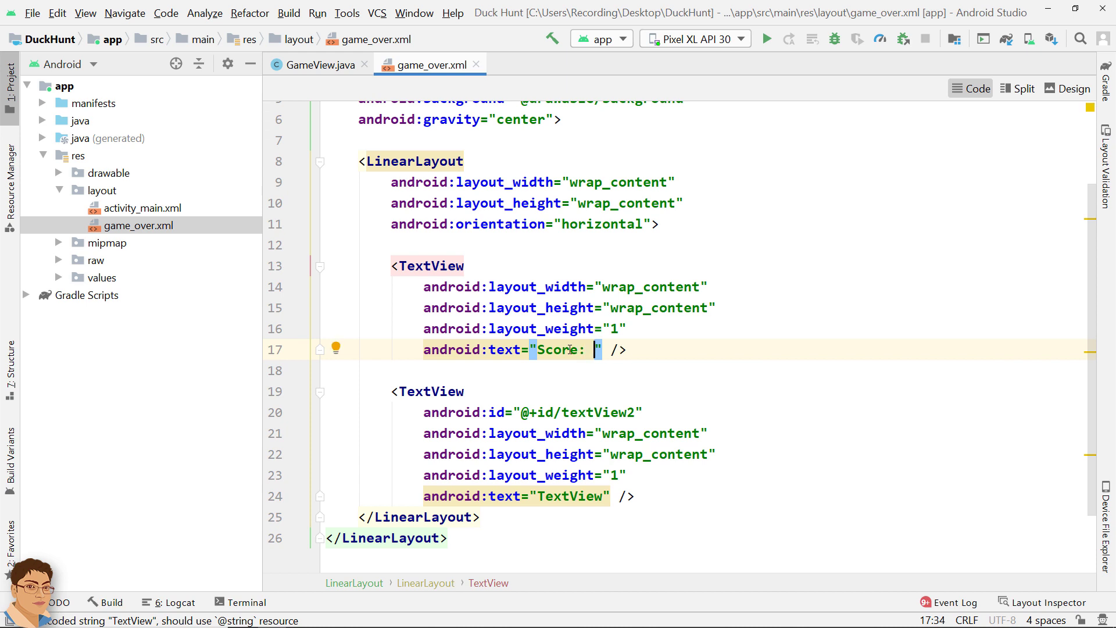
Step: Give the Score TextView android:textSize="24sp" and copy that attribute
left_click(608, 349)
key("Return")
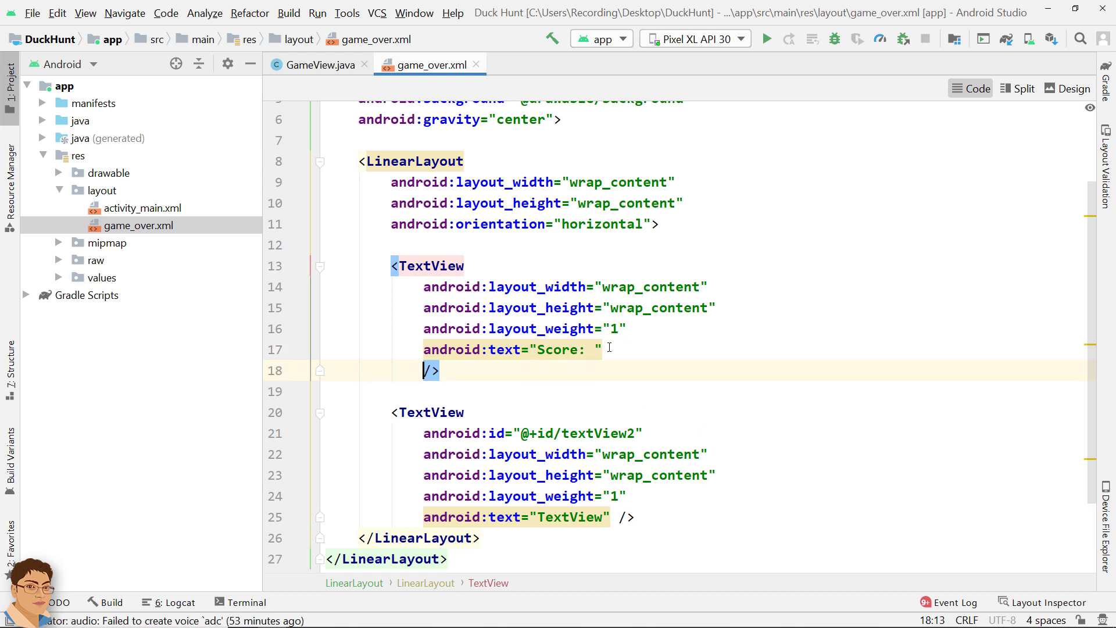
type("textS")
key("Return")
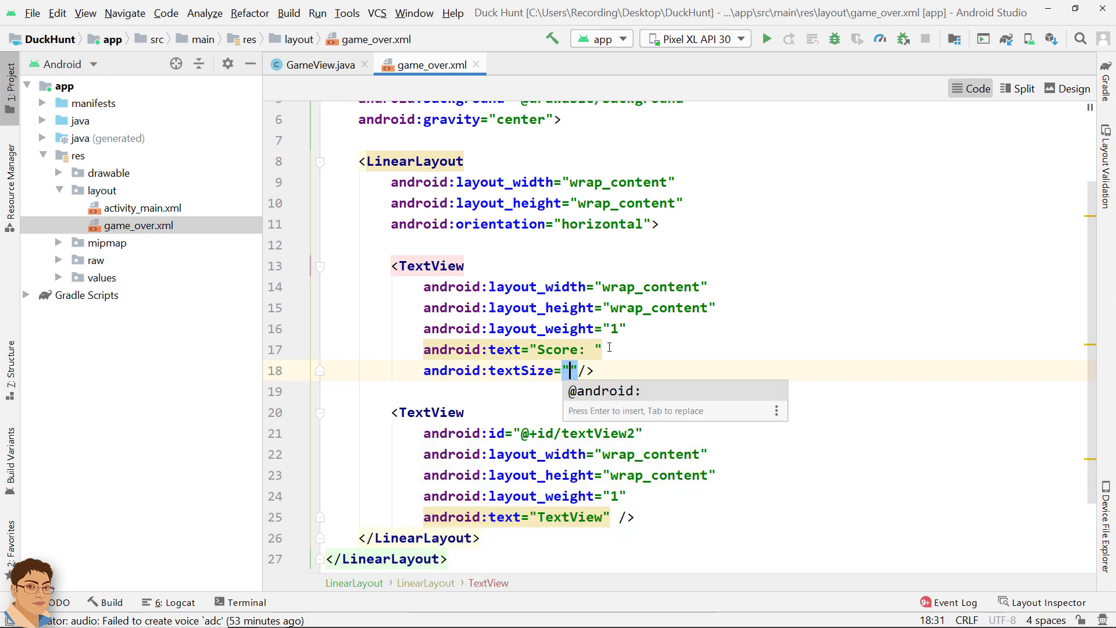
type("24sp")
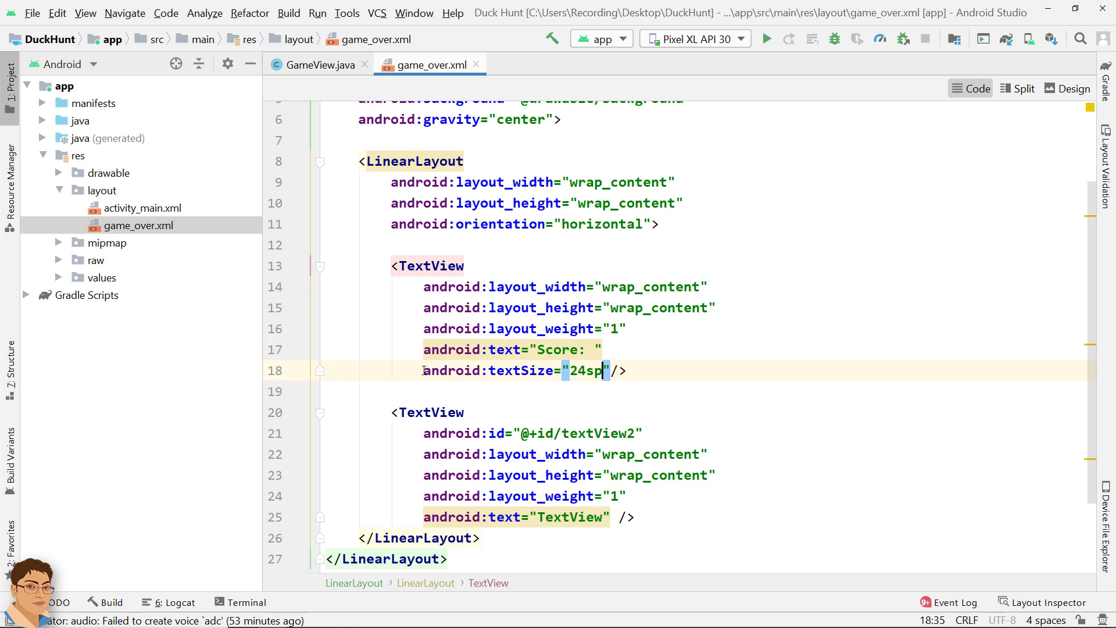
left_click_drag(423, 371, 613, 370)
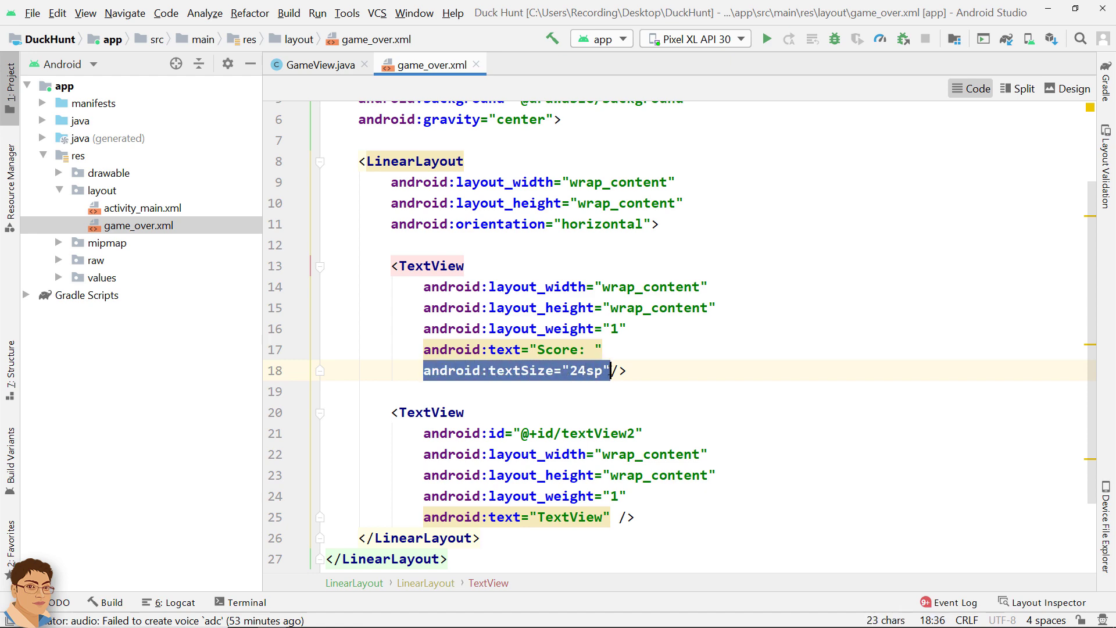
scroll(613, 370, "down", 2)
left_click(617, 422)
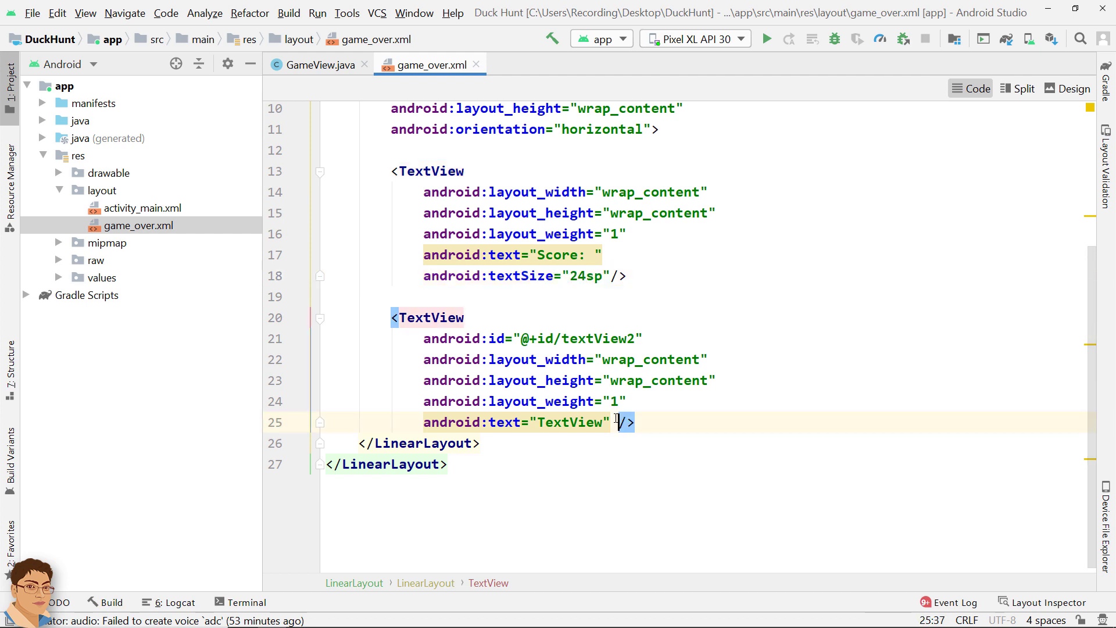
key("Return")
type("android:textSize=\"24sp\"")
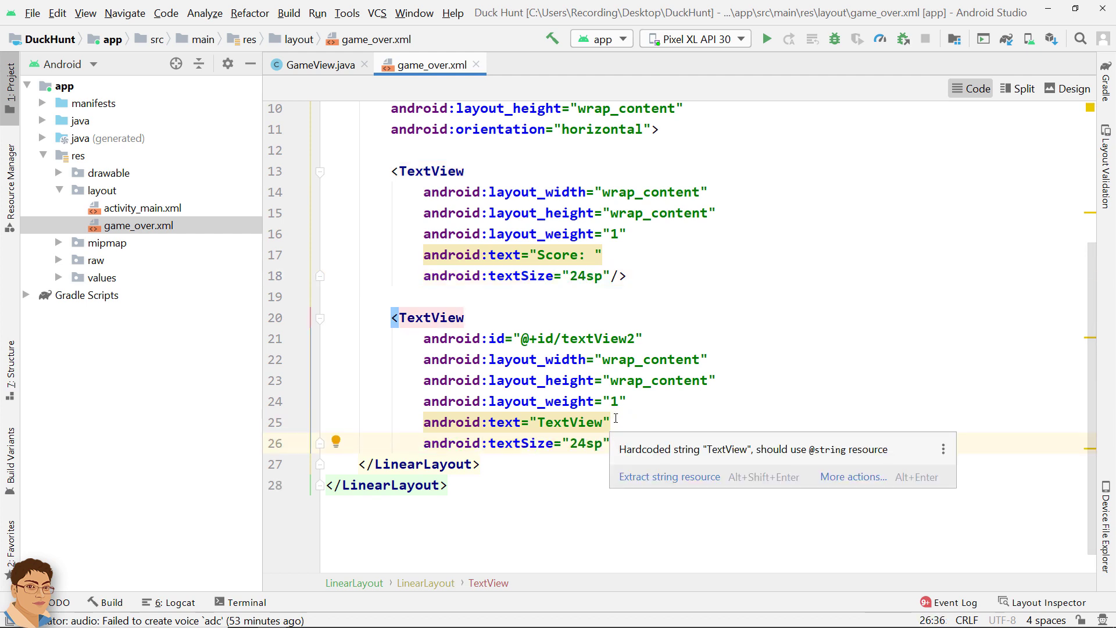
left_click(608, 444)
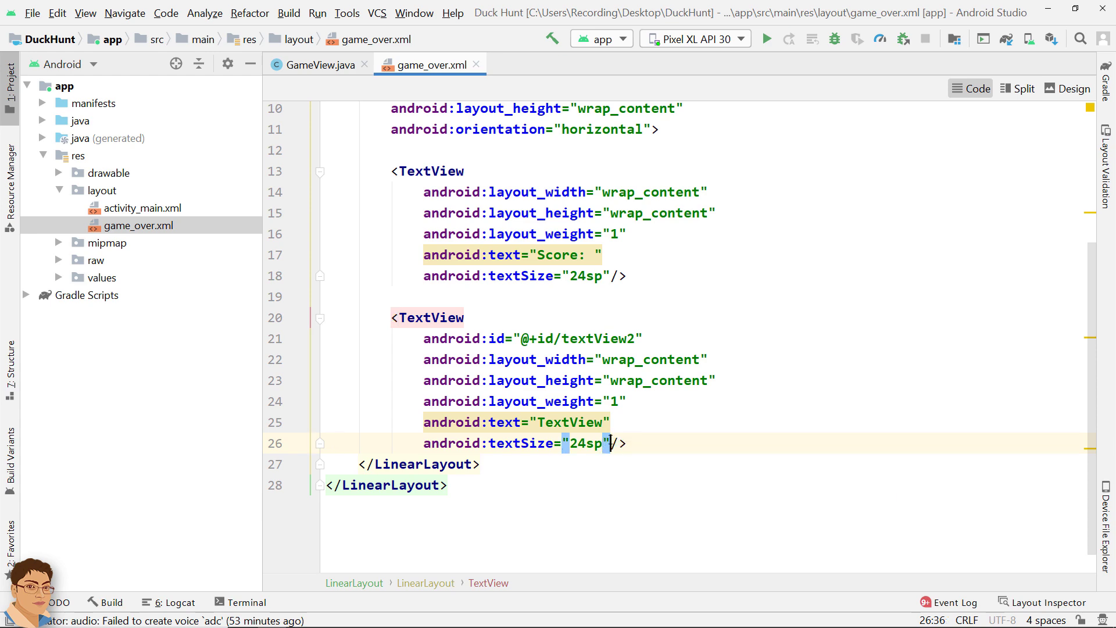
key("Return")
type("textC/>")
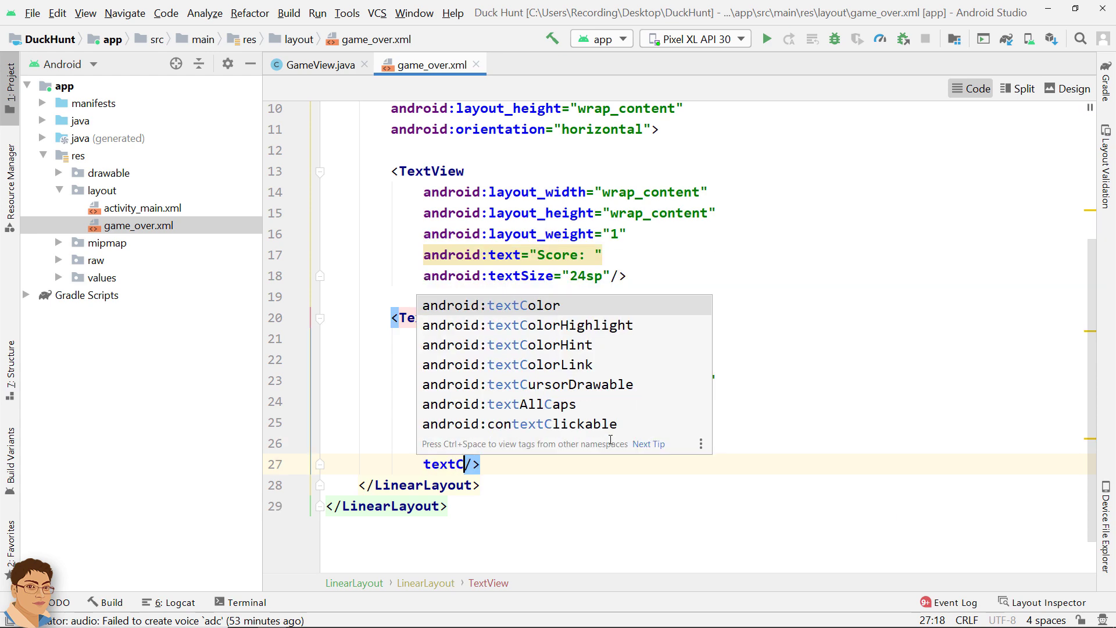
key("Return")
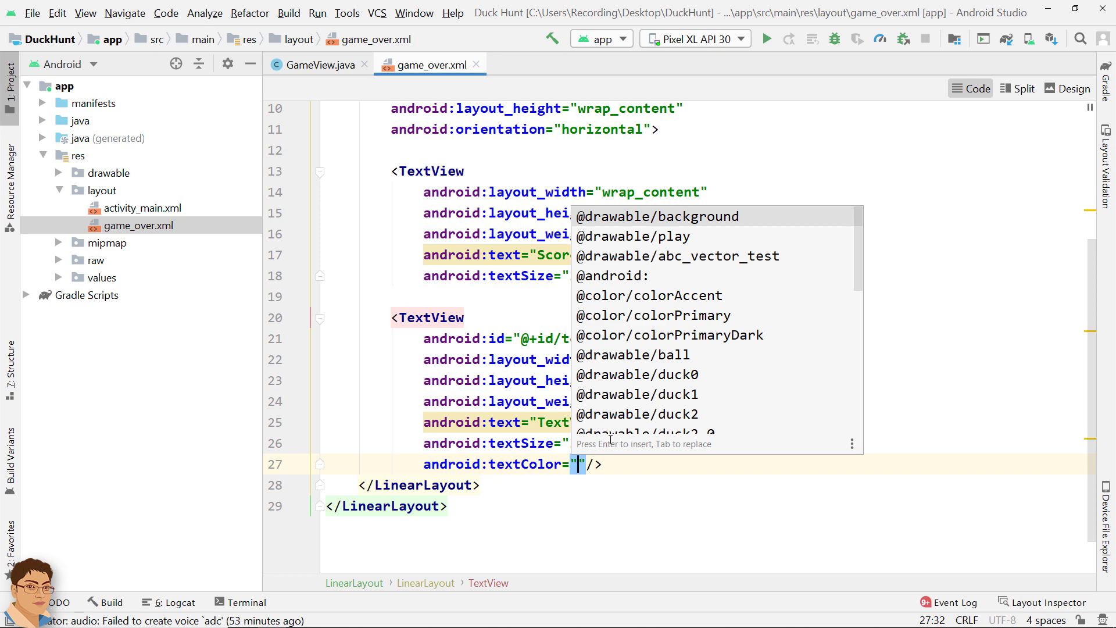
type("@android")
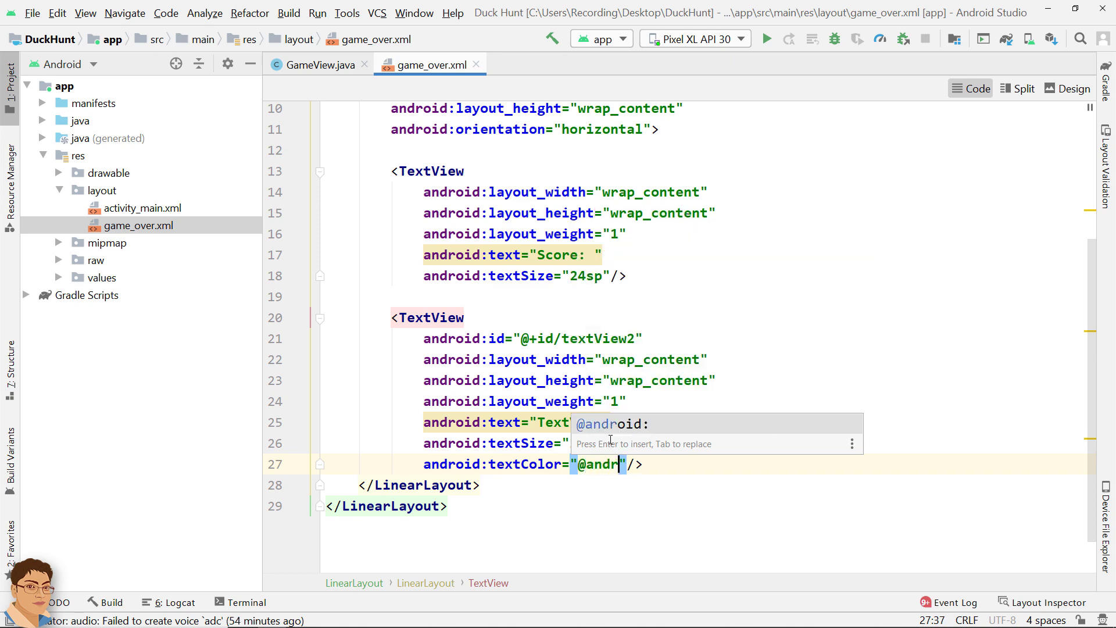
type(":color/")
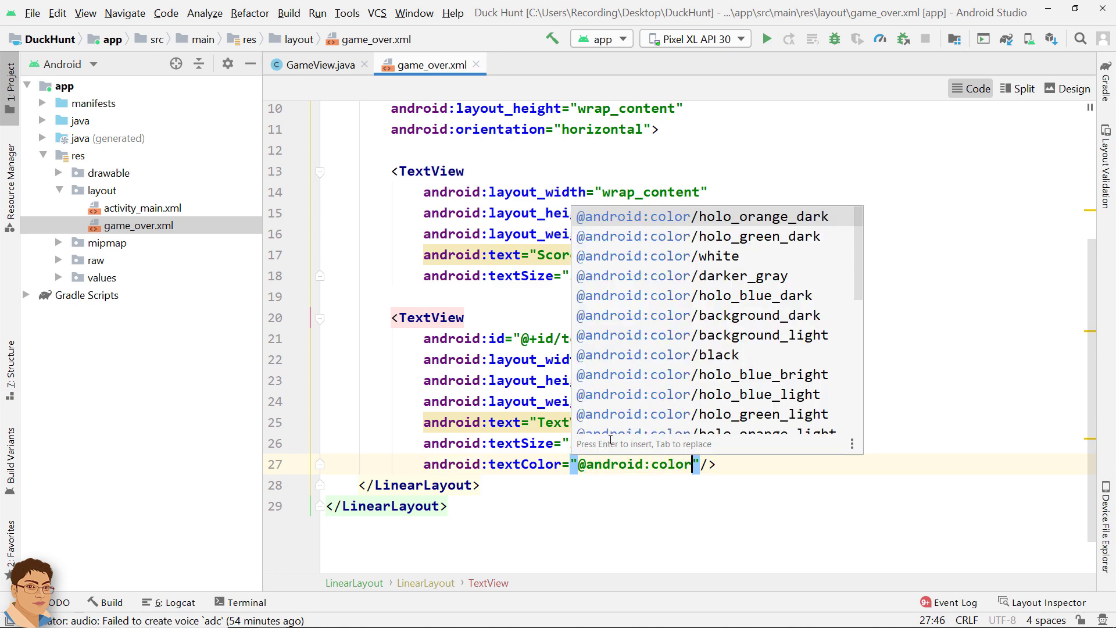
type("holo_o")
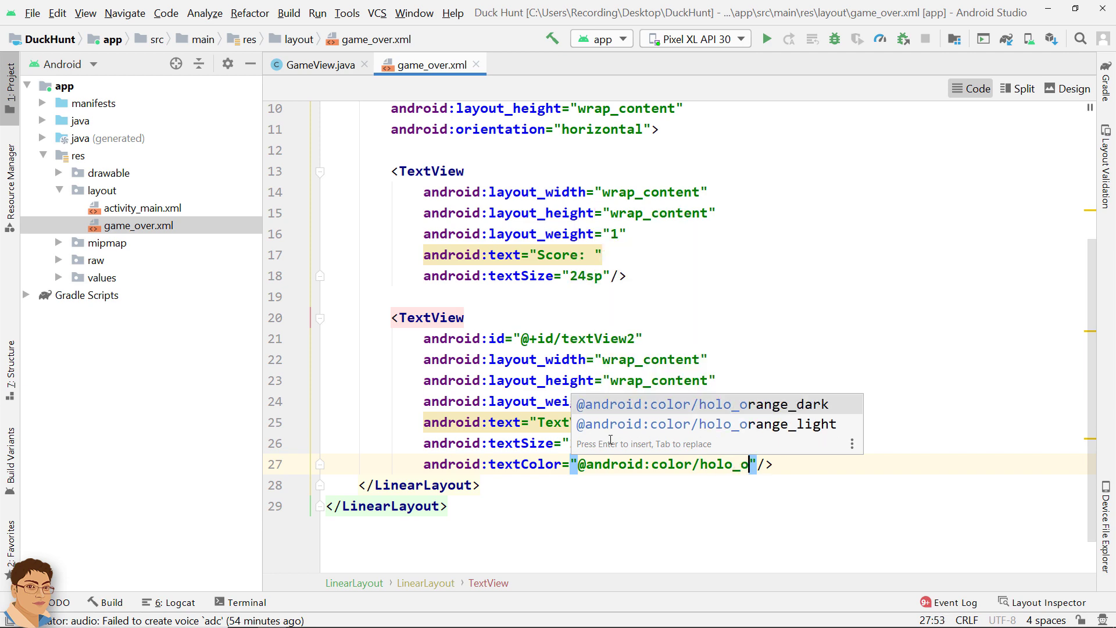
key("Return")
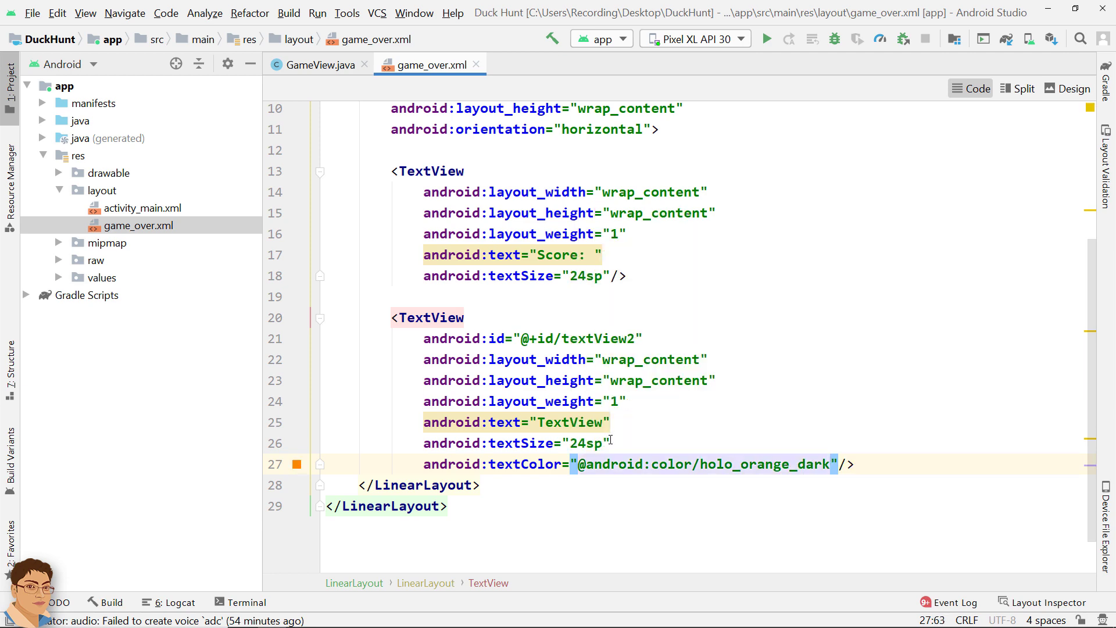
Step: Delete the first TextView's layout_weight line and select the second one
triple_click(513, 233)
key("Delete")
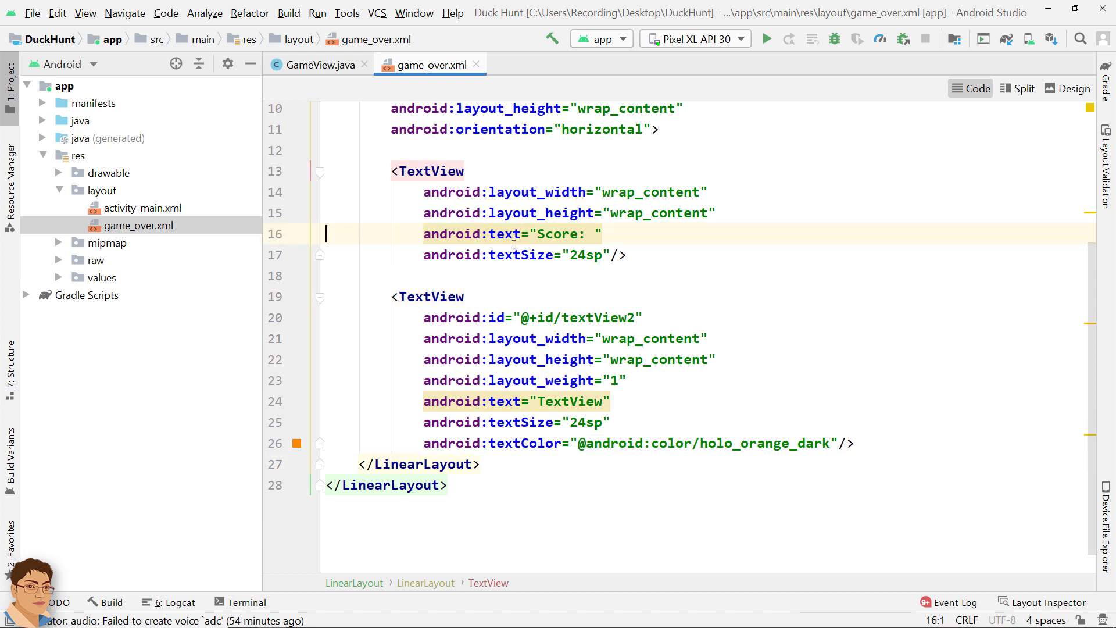
triple_click(512, 400)
Step: Delete the second layout_weight line and rename textView2's id to tvScore
key("Delete")
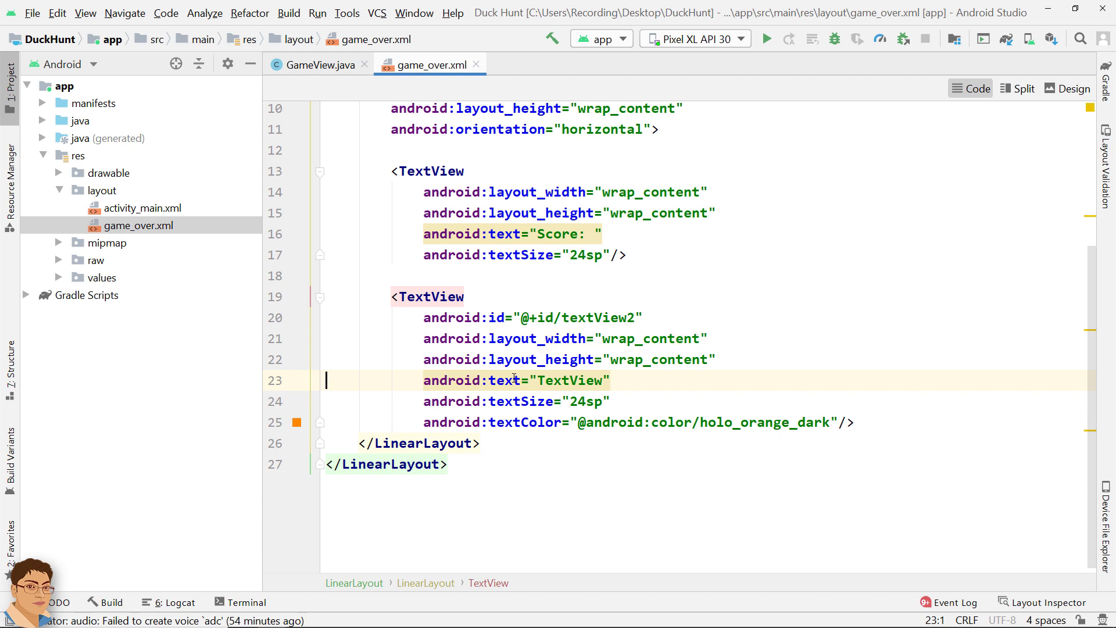
double_click(596, 317)
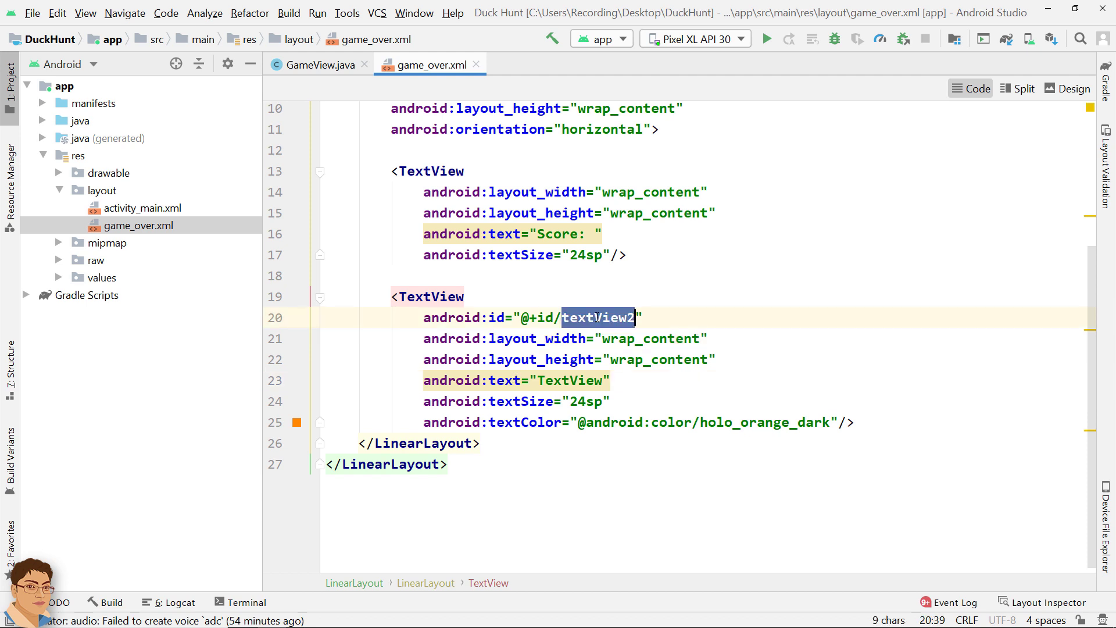
type("tvSco")
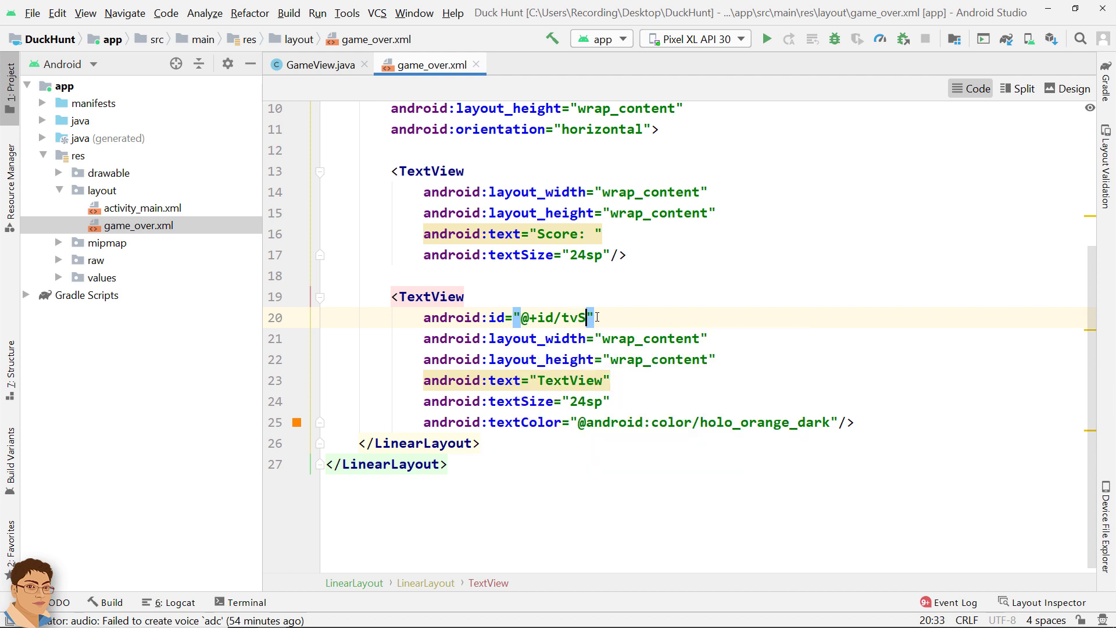
type("re")
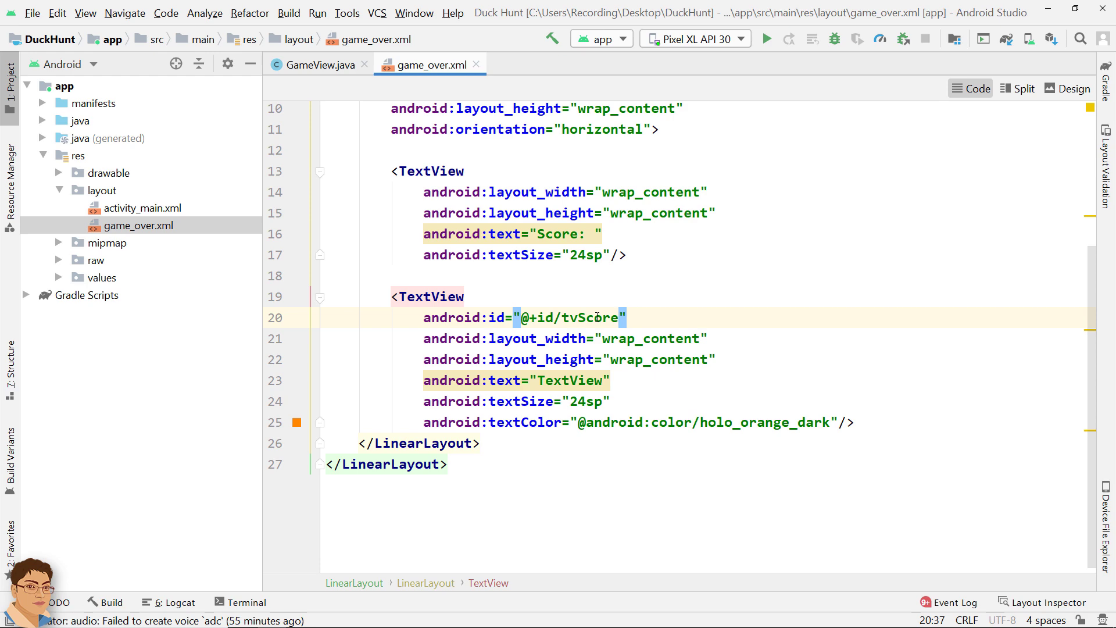
Step: Copy restart.png from the desktop Resources folder into the DuckHunt res/drawable folder
left_click(1047, 8)
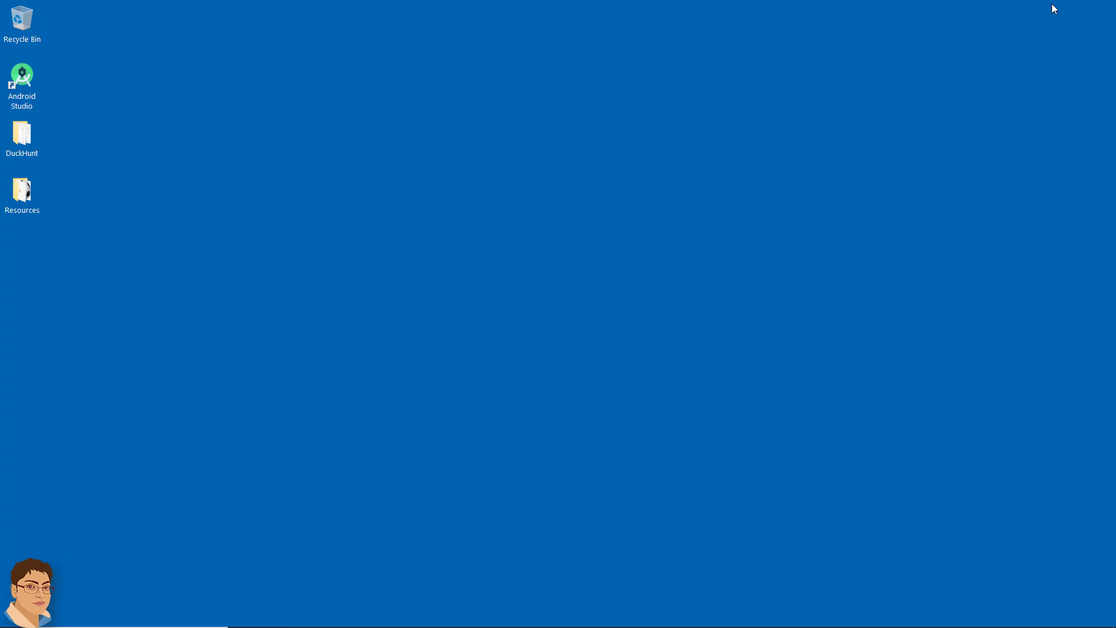
double_click(23, 193)
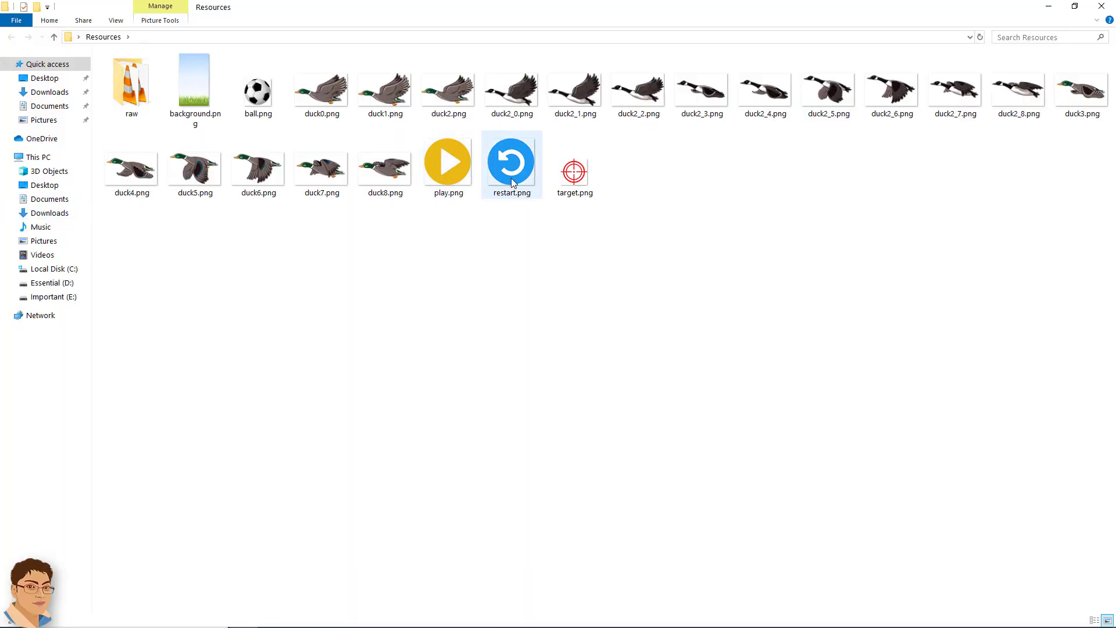
mouse_move(511, 162)
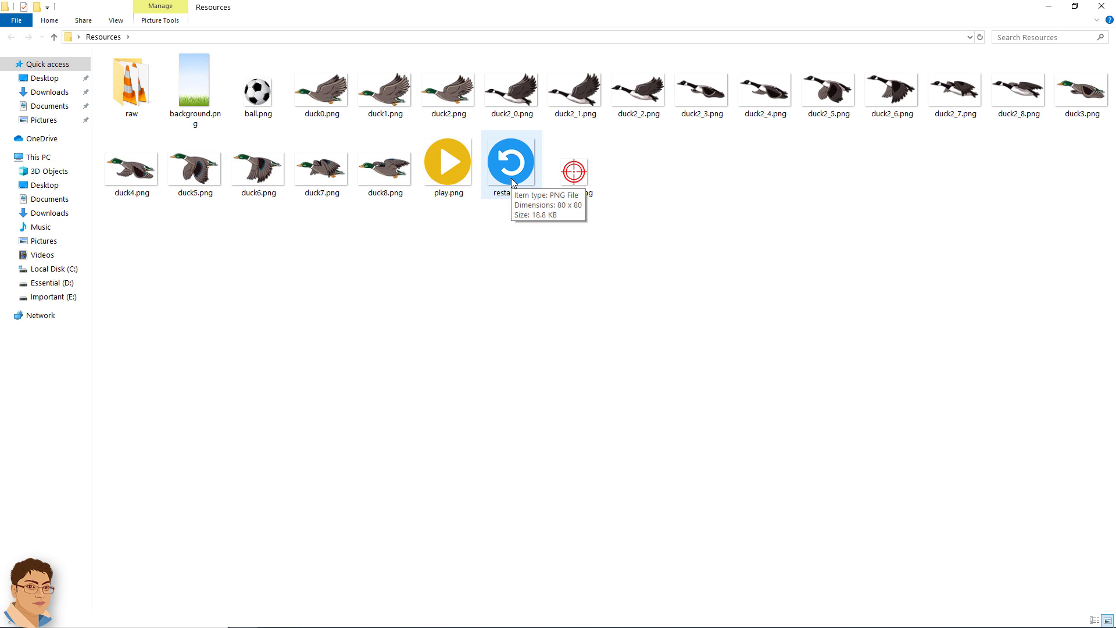
left_click(513, 182)
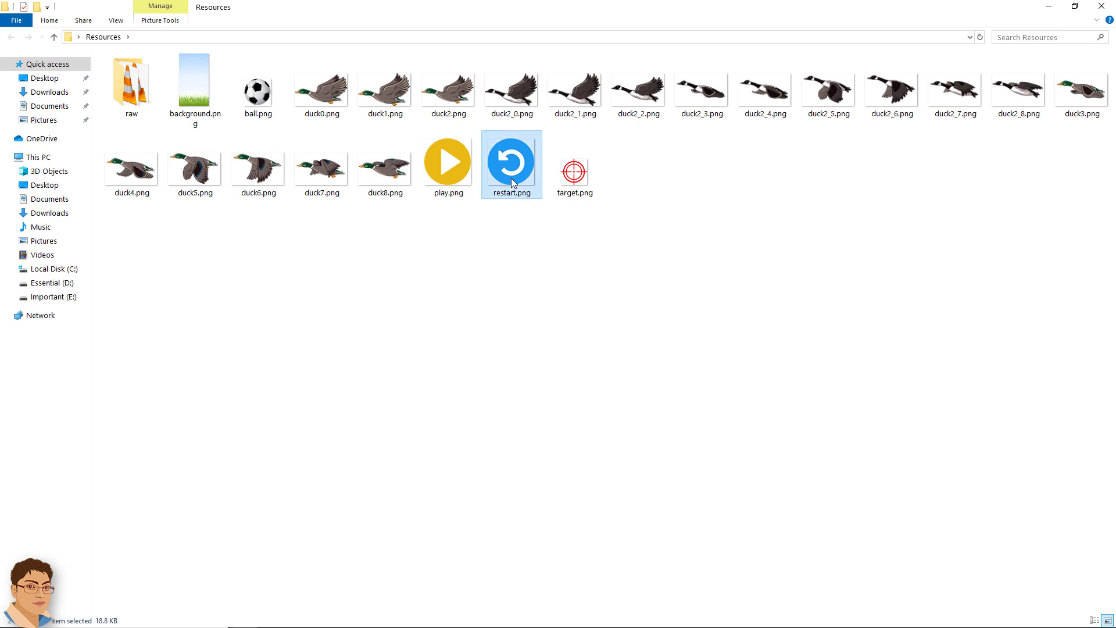
left_click(1100, 7)
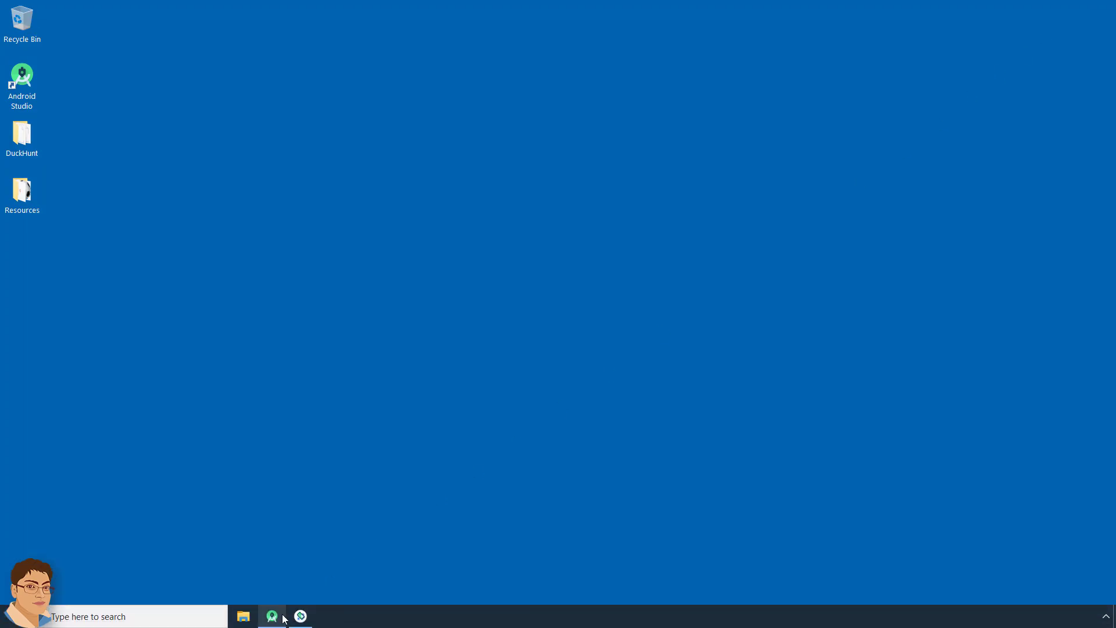
left_click(301, 622)
double_click(94, 173)
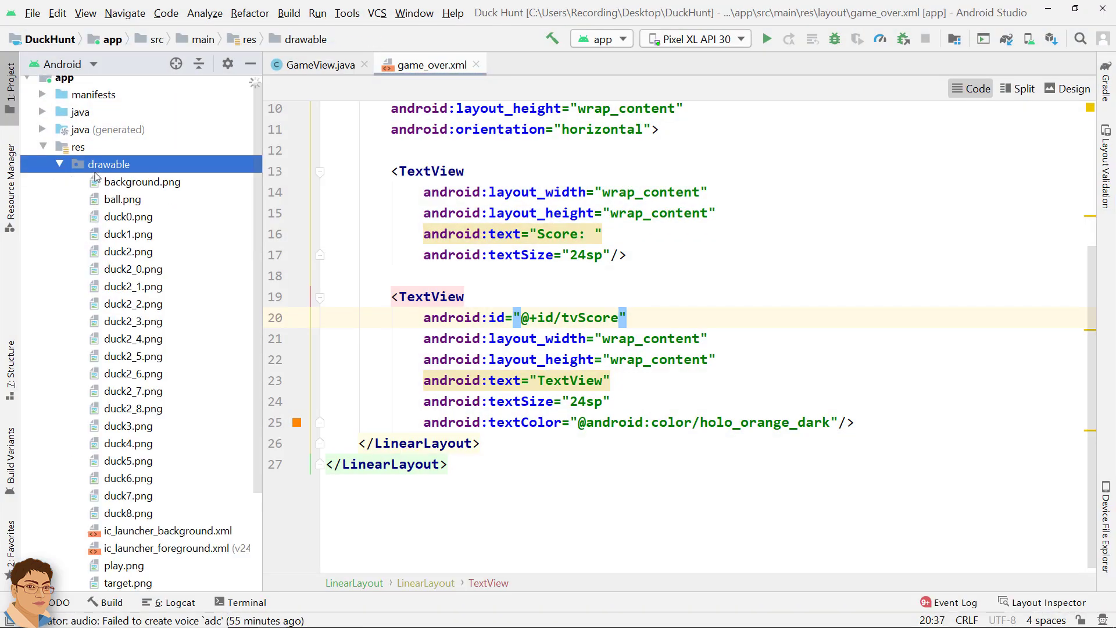
right_click(101, 172)
left_click(131, 170)
left_click(597, 439)
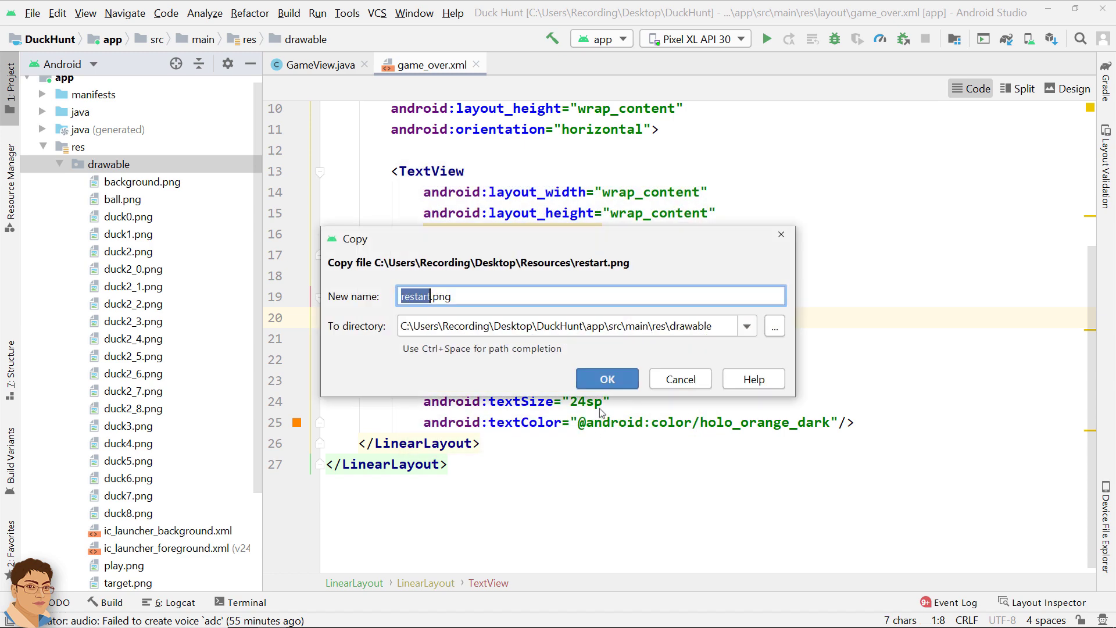
left_click(608, 378)
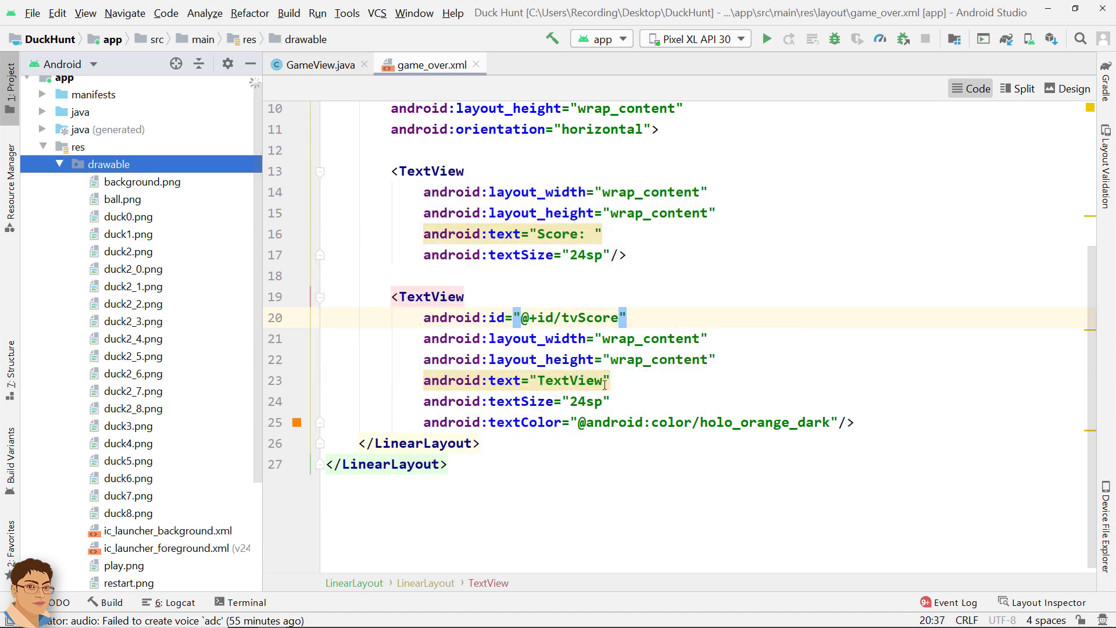
left_click(57, 162)
left_click(1074, 88)
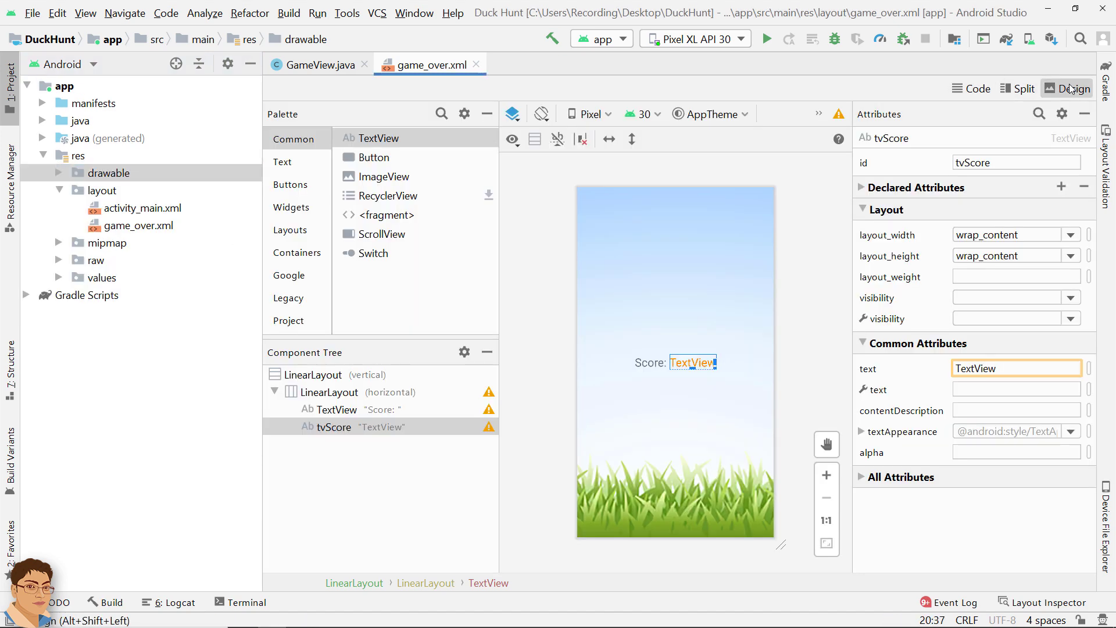
left_click(292, 185)
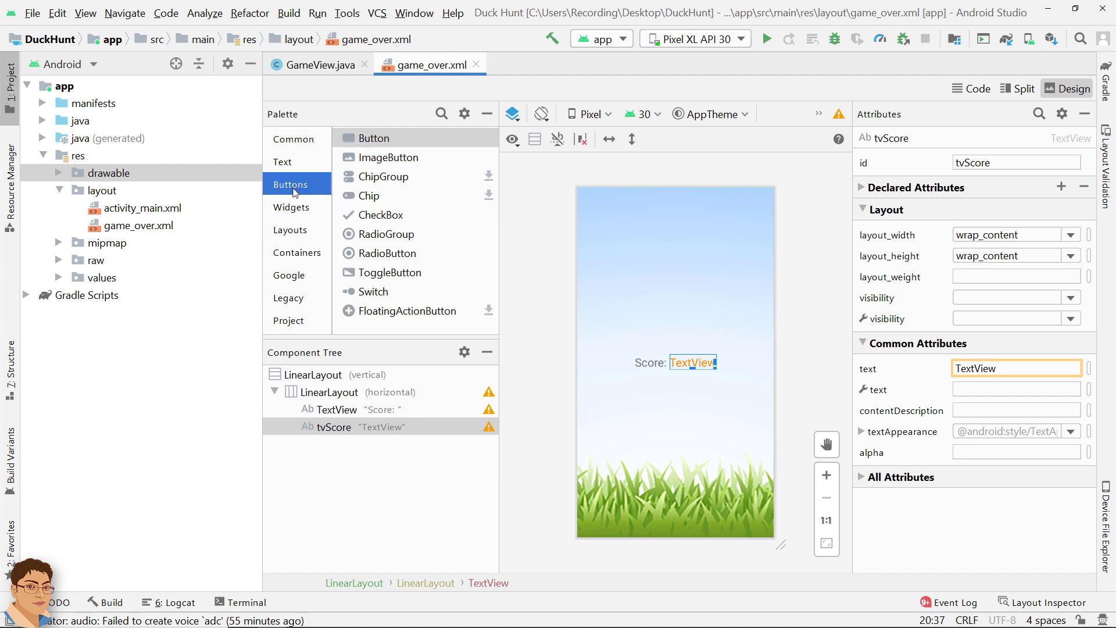
mouse_move(388, 157)
left_mouse_down()
mouse_move(384, 312)
mouse_move(327, 434)
mouse_move(285, 456)
left_mouse_up()
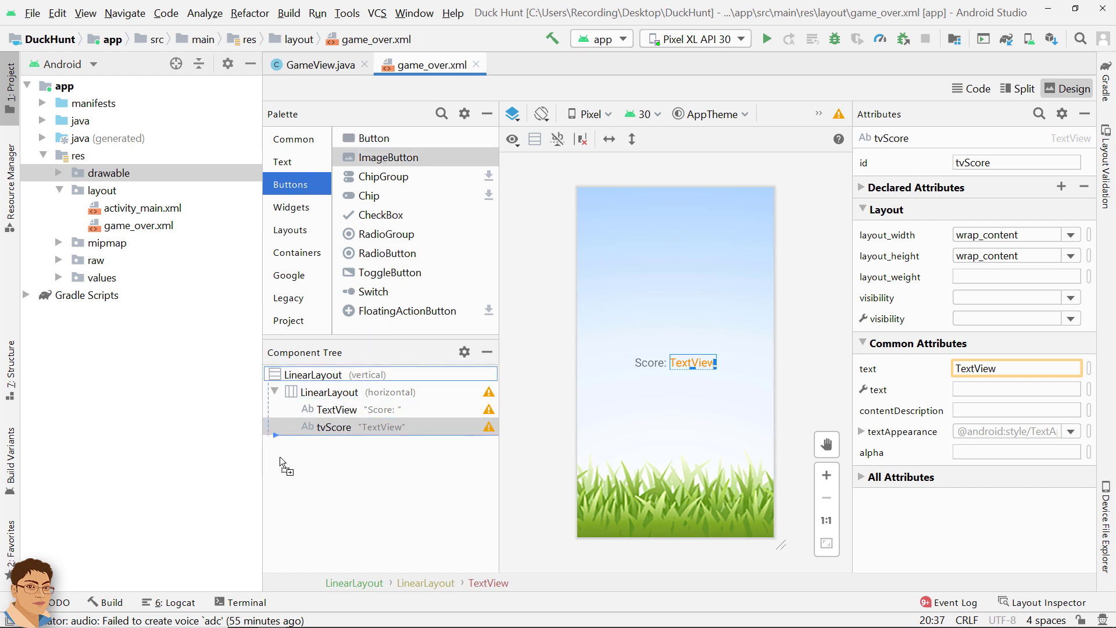
scroll(376, 372, "down", 3)
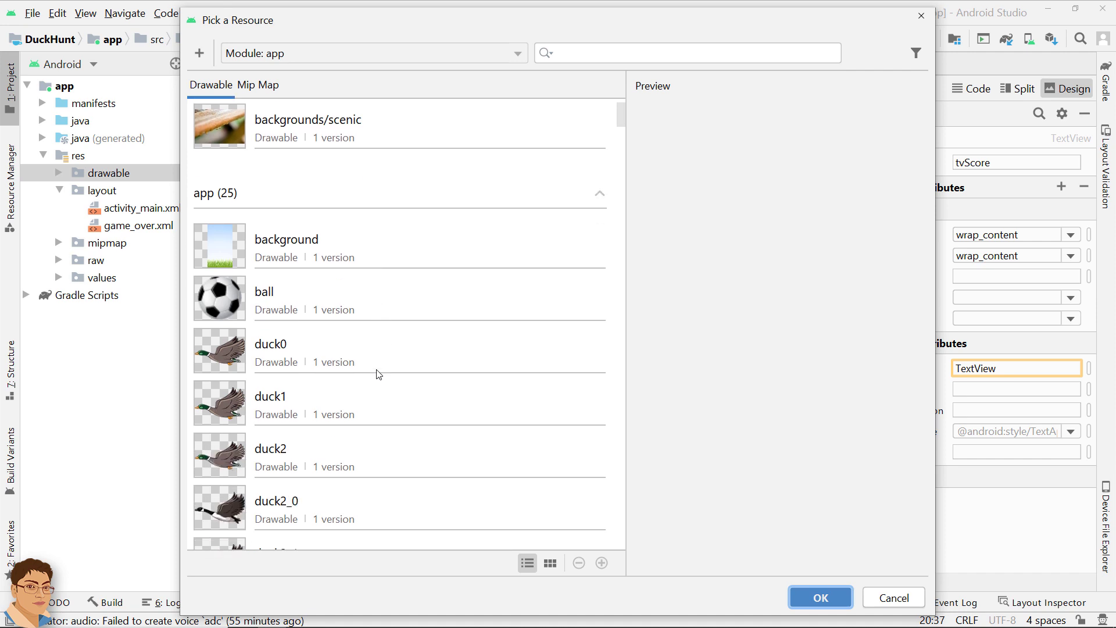
scroll(376, 372, "down", 3)
scroll(377, 373, "down", 3)
scroll(376, 373, "down", 3)
scroll(377, 373, "down", 3)
scroll(376, 373, "down", 3)
scroll(377, 373, "down", 2)
left_click(334, 375)
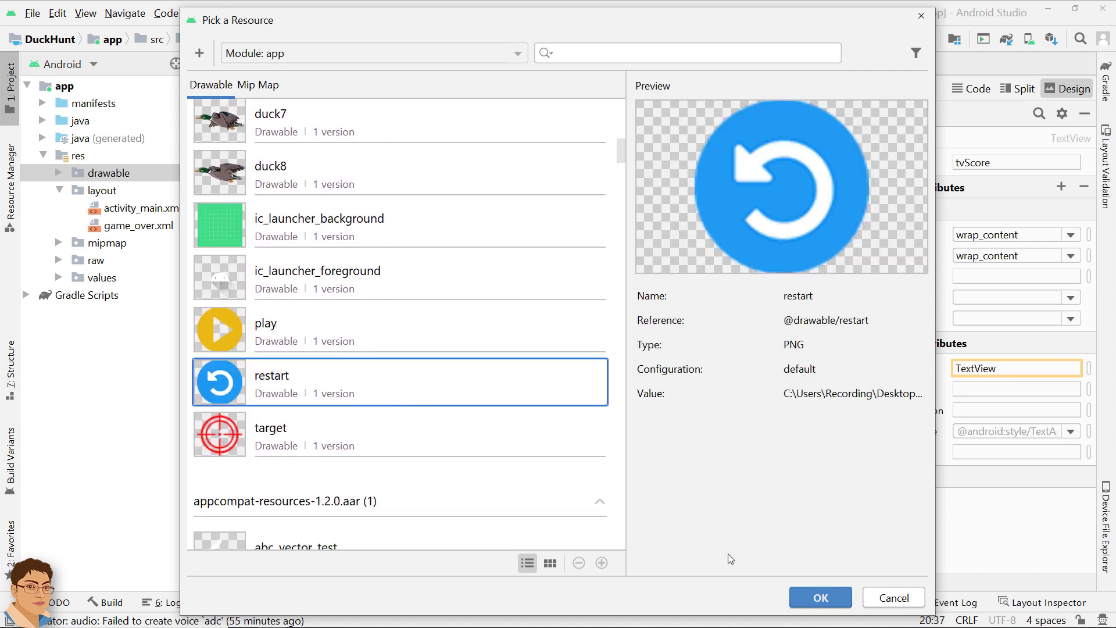
left_click(820, 597)
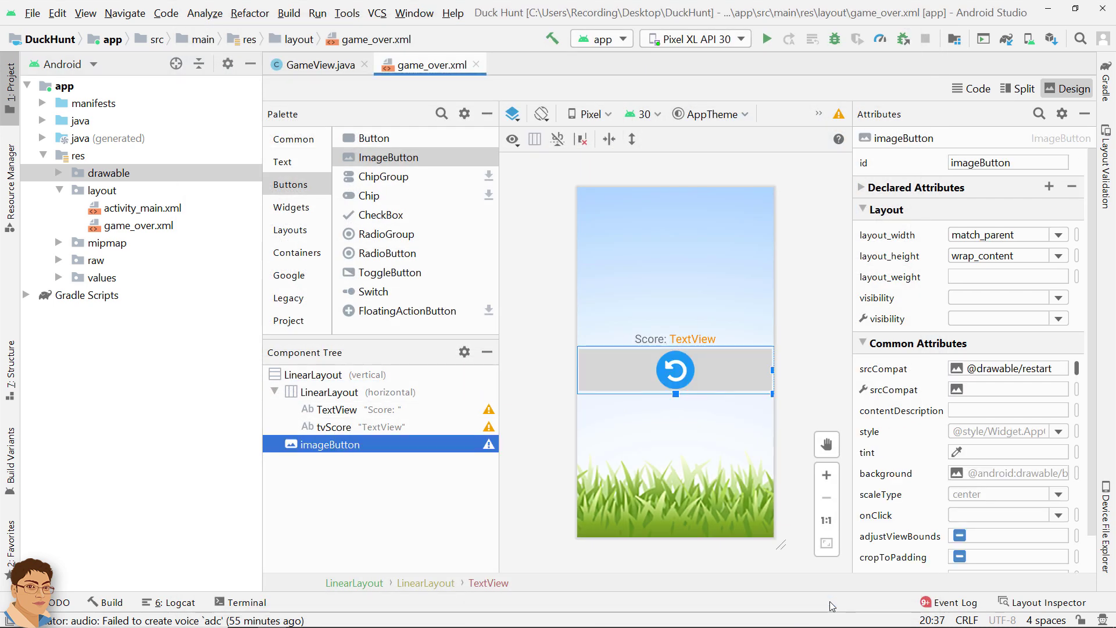
left_click(970, 88)
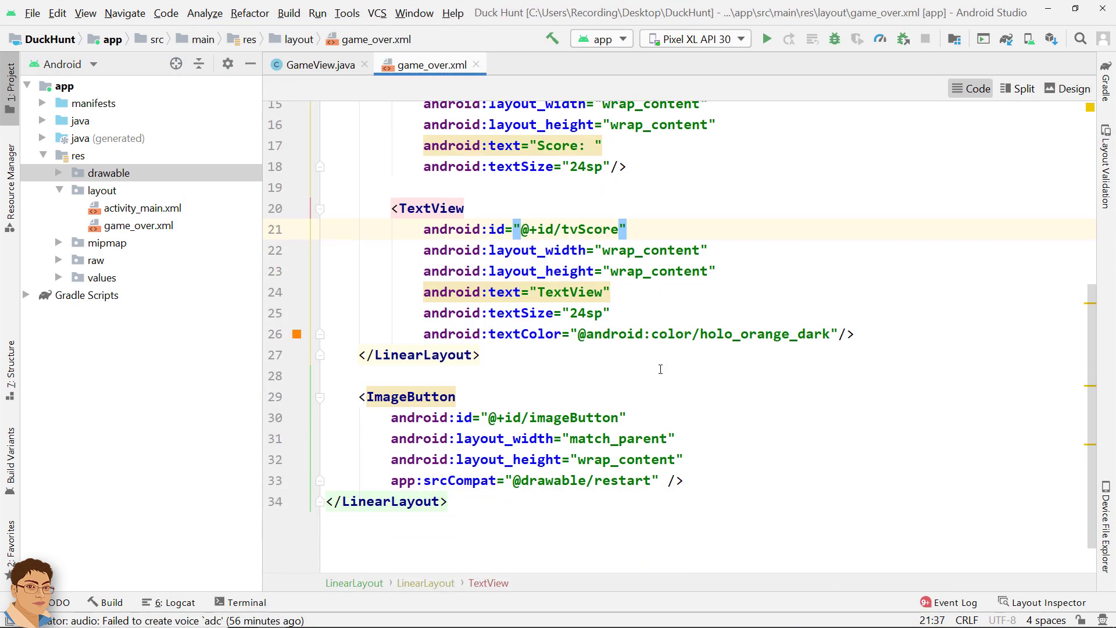
scroll(660, 369, "down", 1)
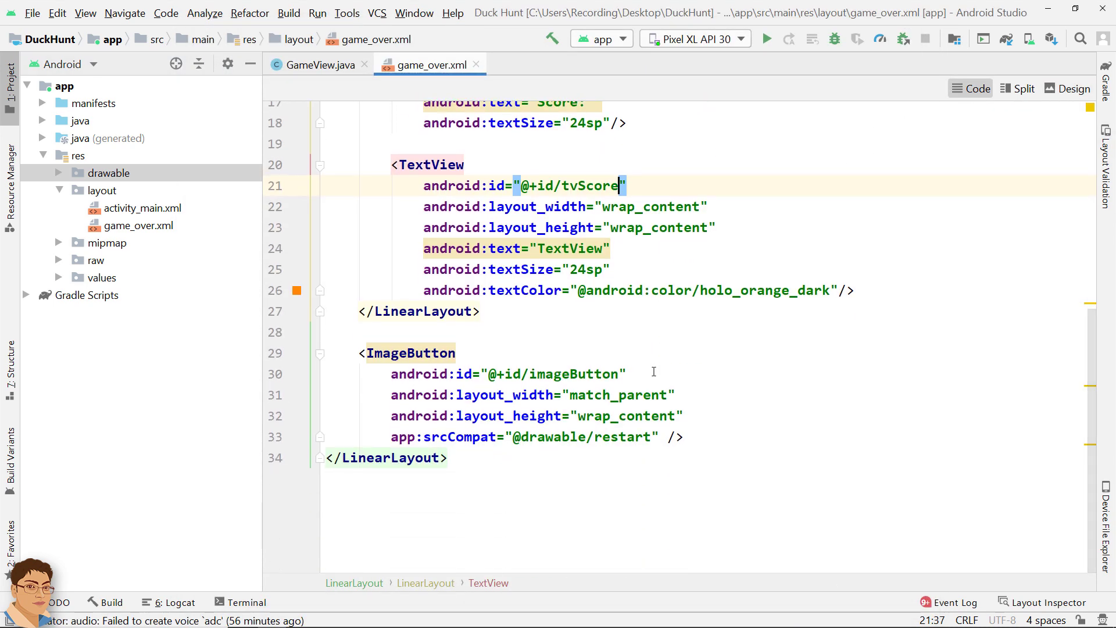
Step: Retype the ImageButton's app:srcCompat attribute name as app:background
double_click(475, 436)
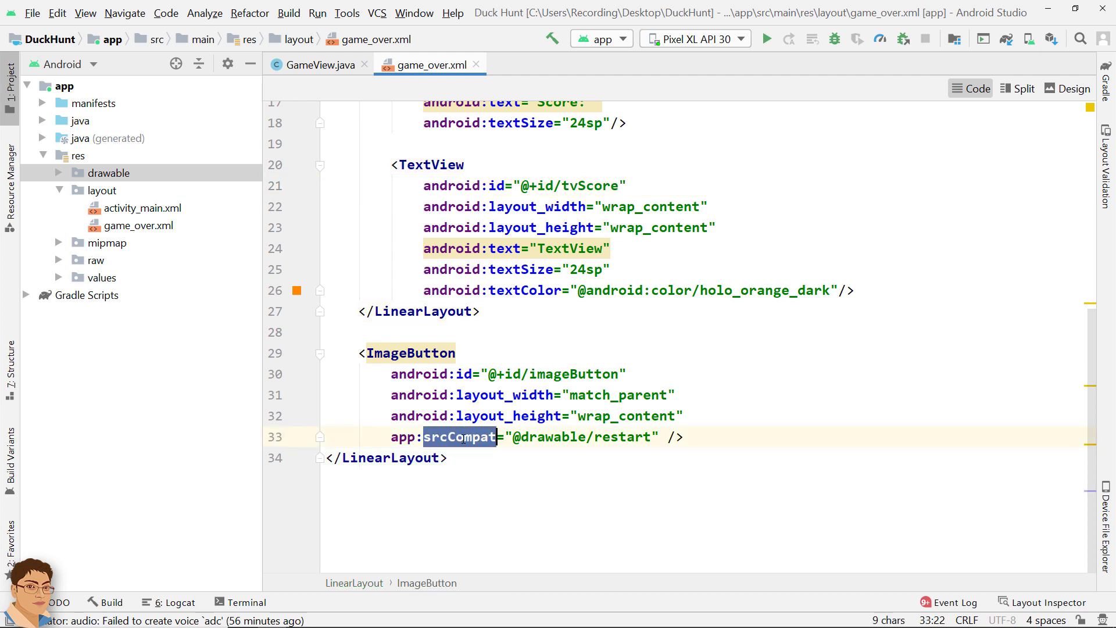
type("back")
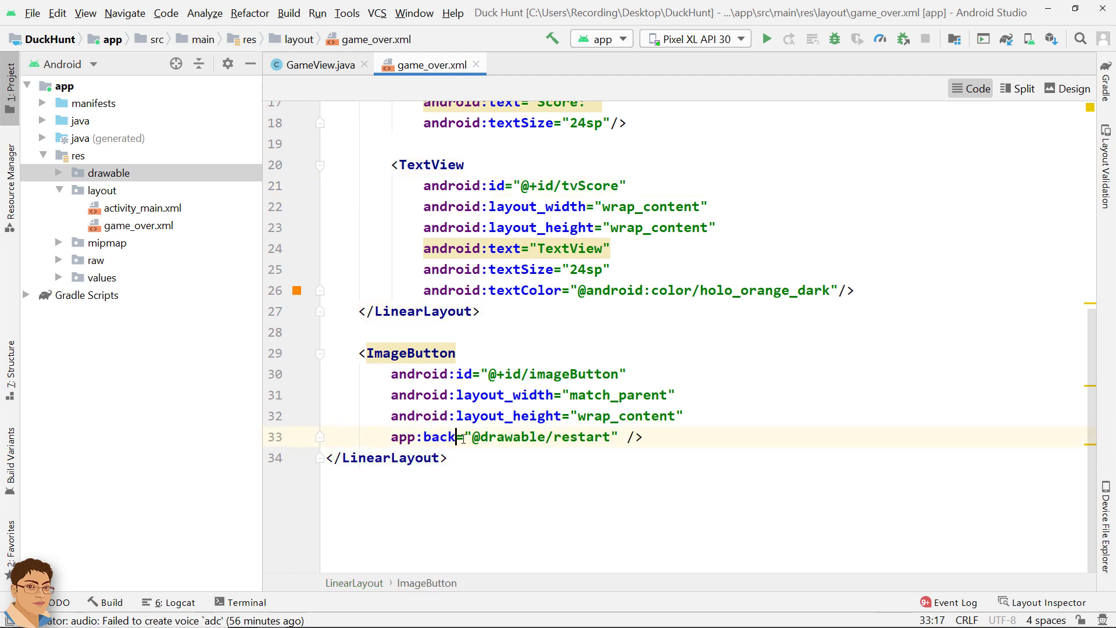
type("ground")
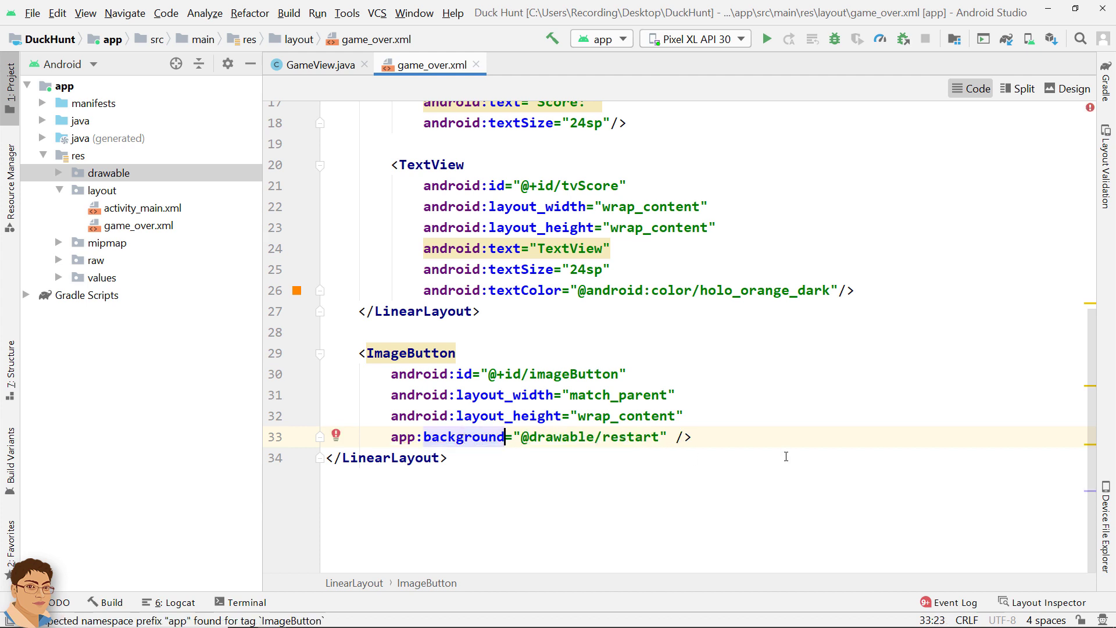
scroll(786, 455, "up", 5)
scroll(786, 456, "up", 3)
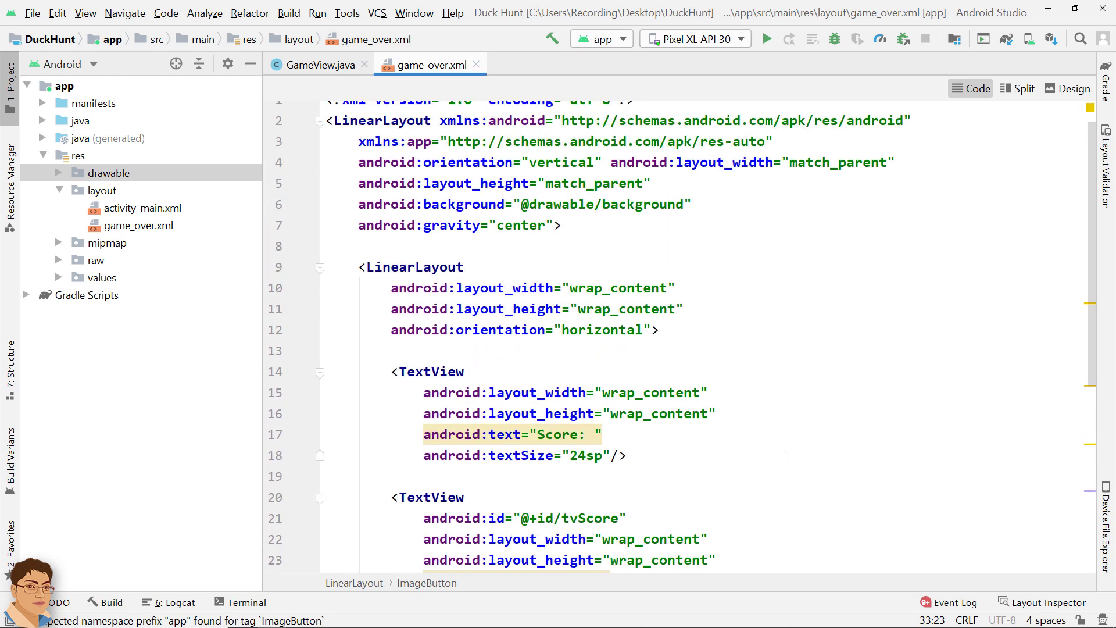
Step: Give the nested horizontal score LinearLayout a 10dp bottom margin and preview it in Design
left_click(650, 329)
key("Return")
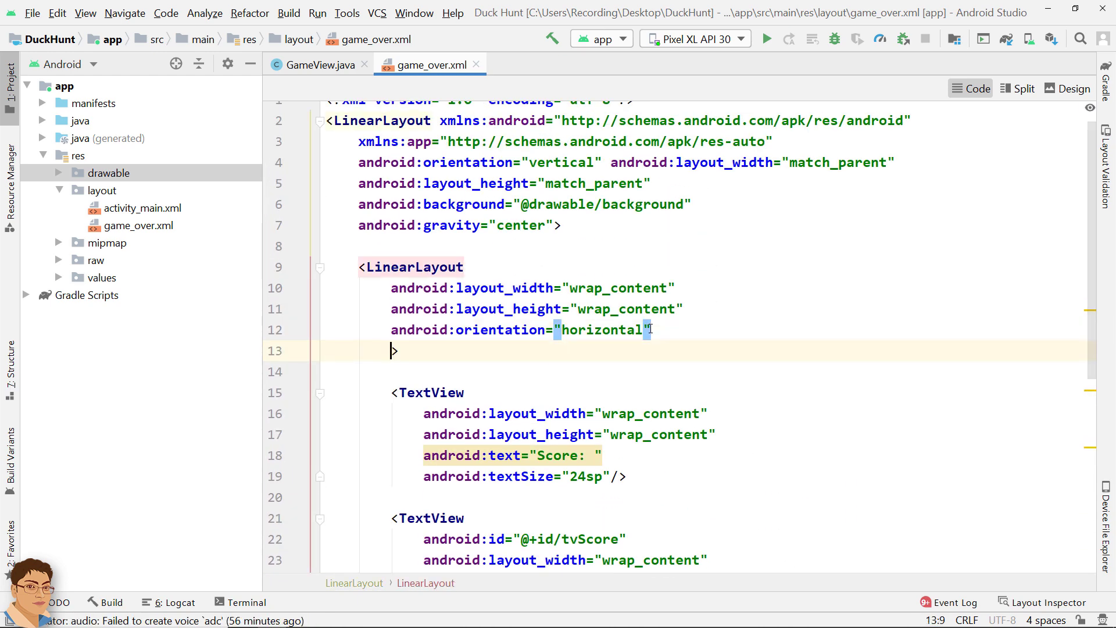
type("marginB")
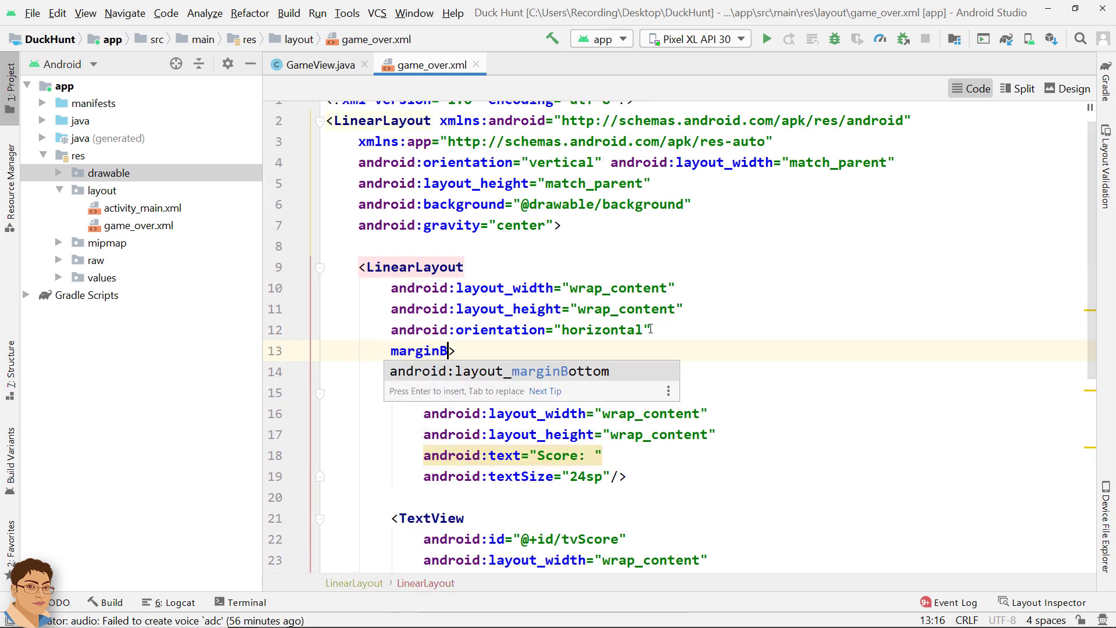
key("Return")
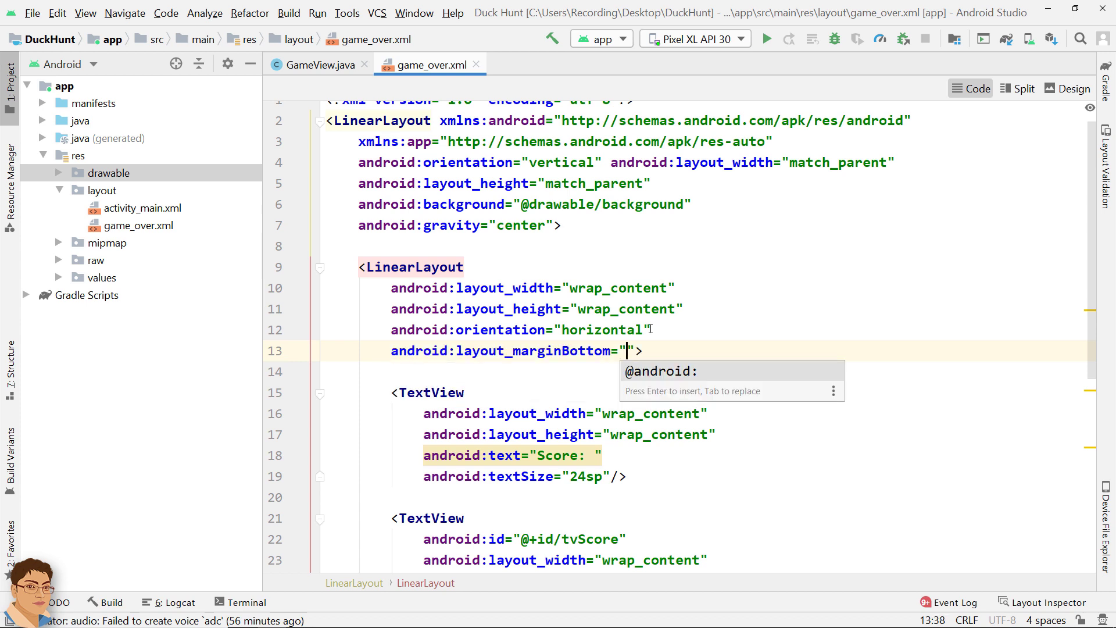
type("10dp")
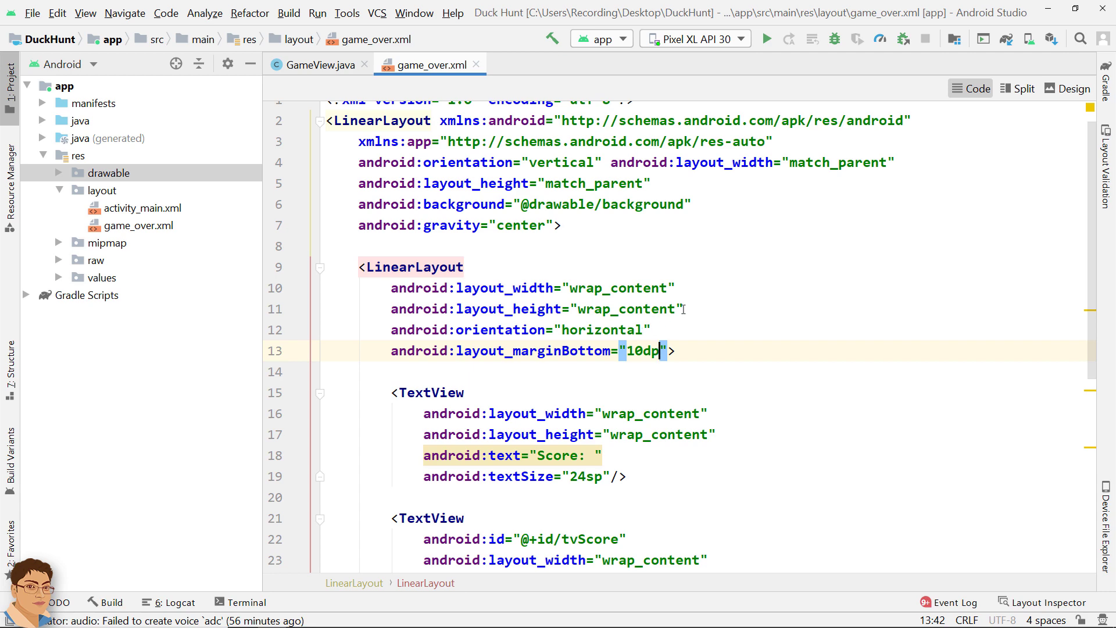
left_click(1067, 88)
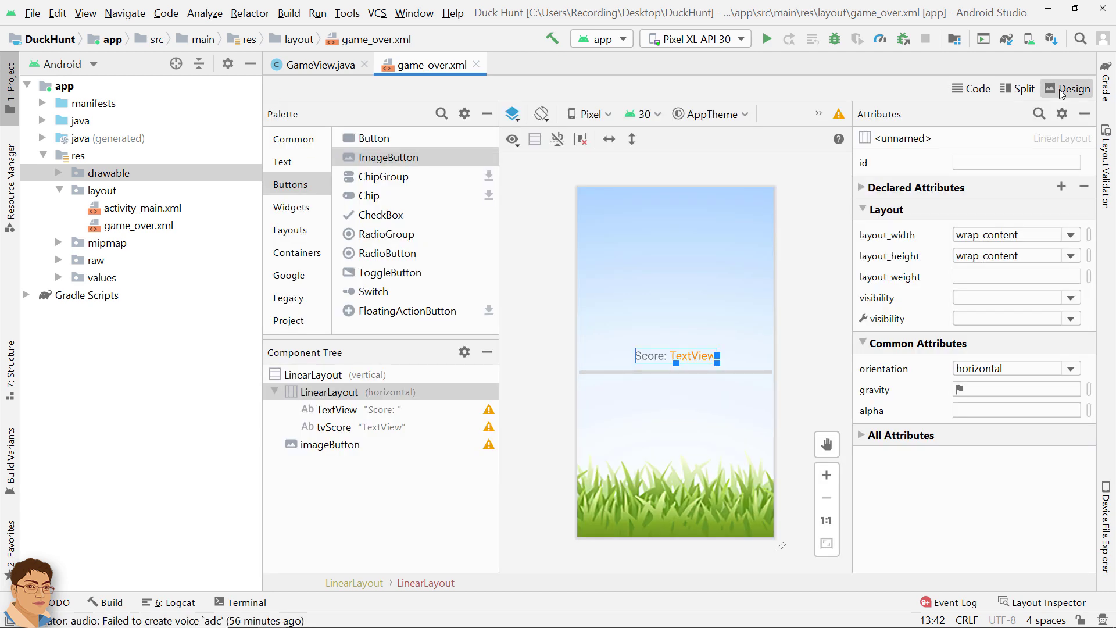
left_click(970, 88)
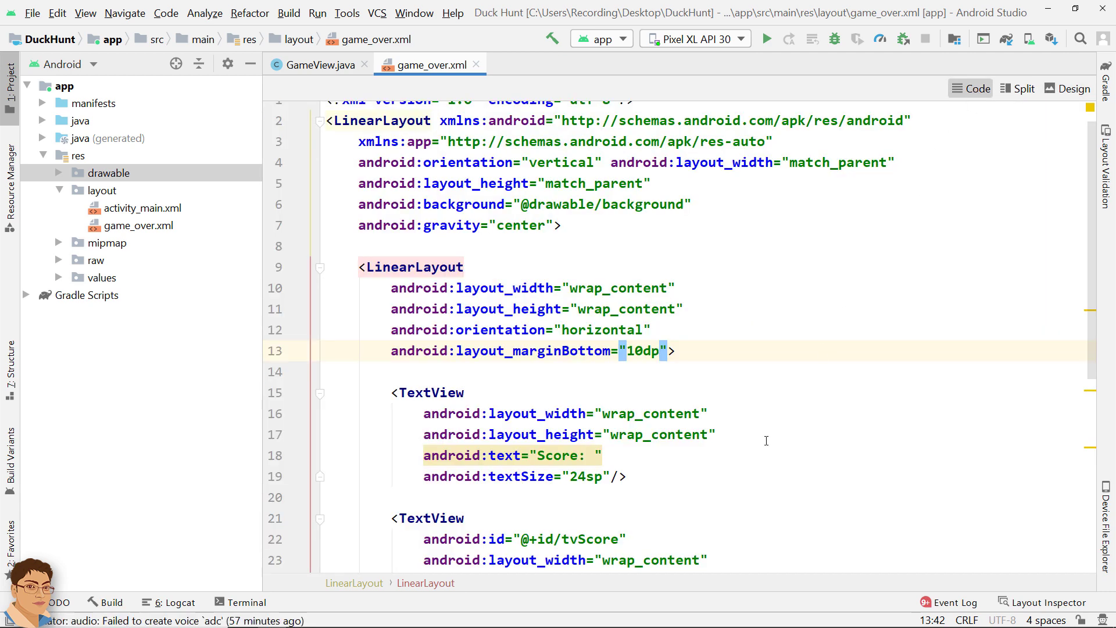
scroll(766, 440, "down", 3)
scroll(766, 441, "down", 2)
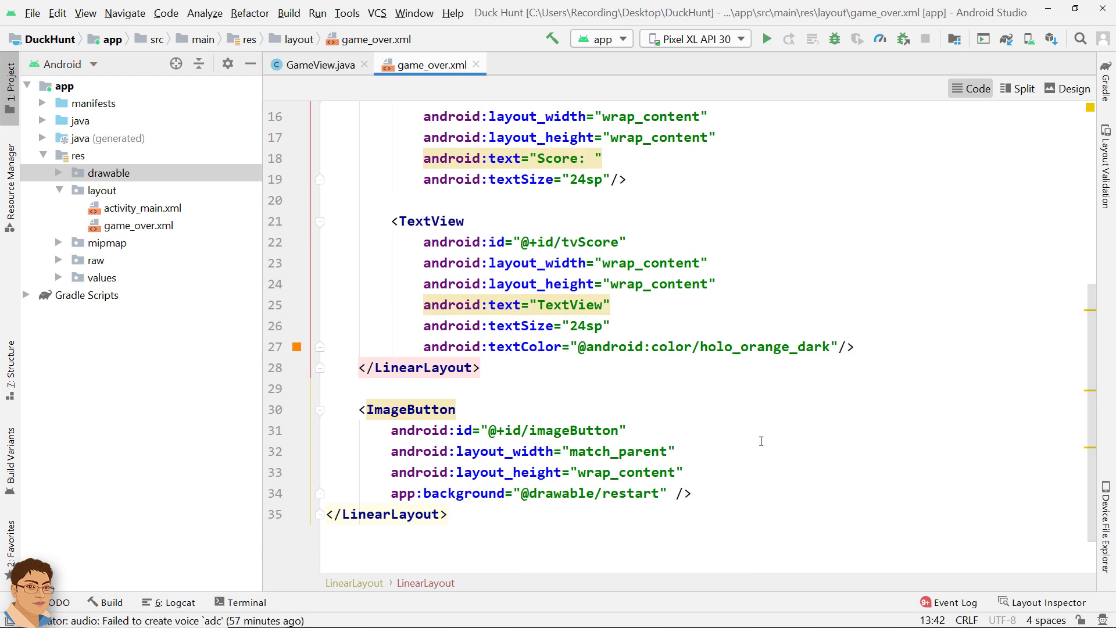
Step: Make the restart ImageButton wrap_content wide, use android:background instead of app:, and preview it
double_click(622, 451)
type("wr")
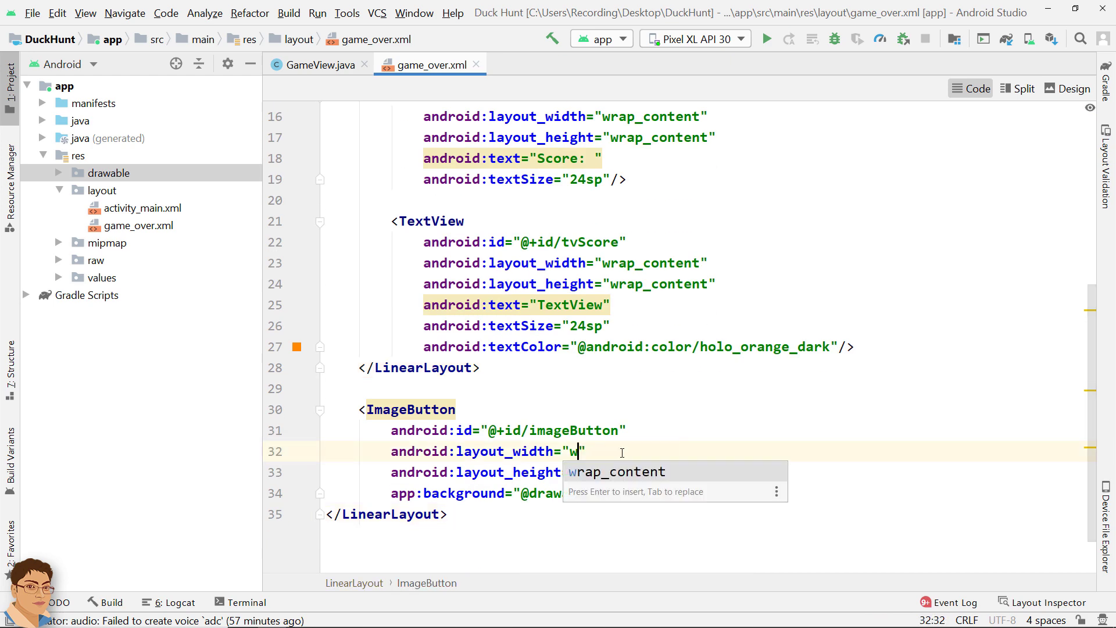
key("Return")
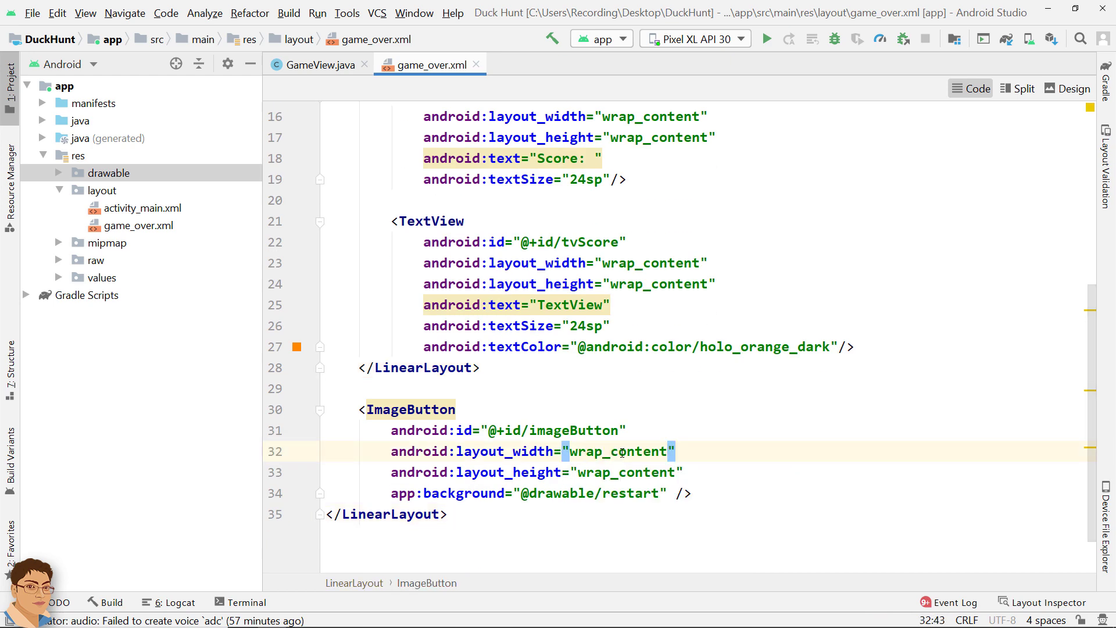
left_click_drag(391, 492, 415, 493)
type("android")
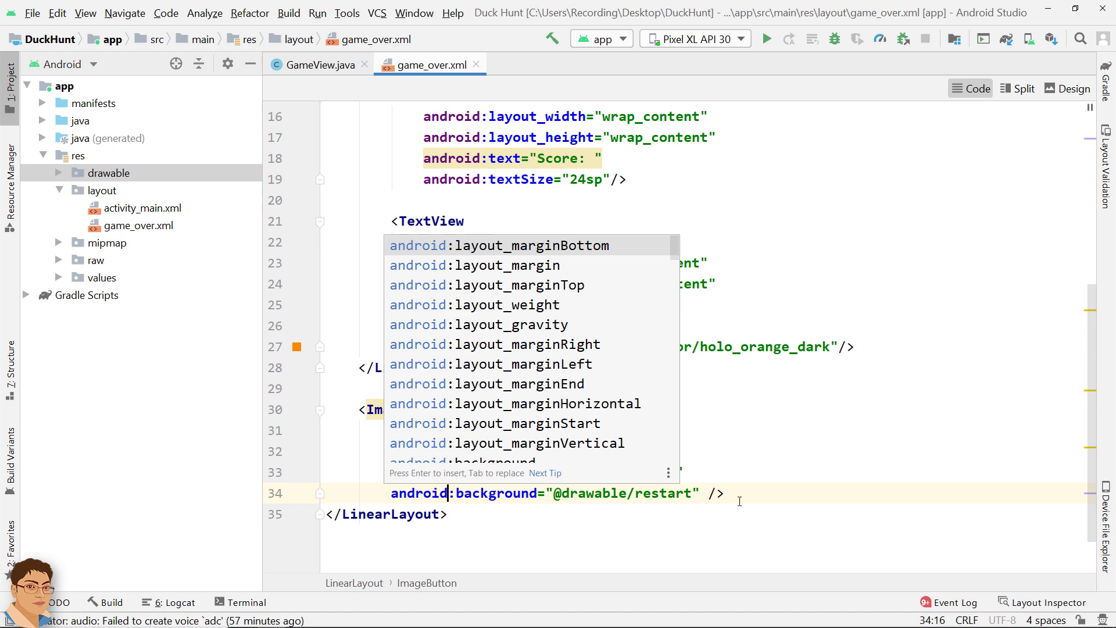
left_click(715, 493)
left_click(1074, 88)
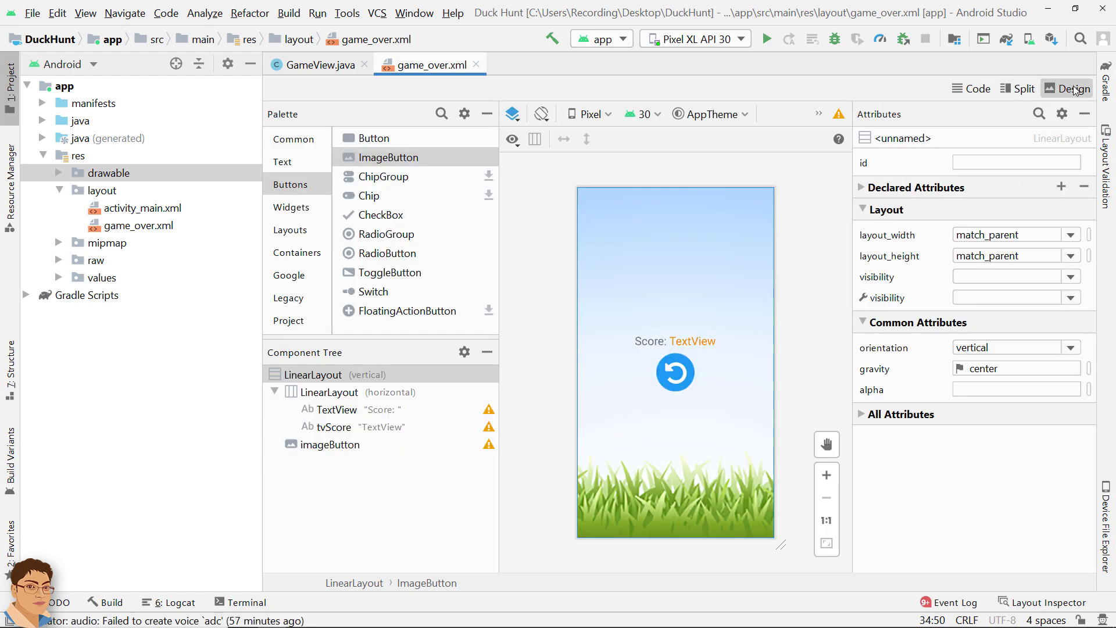
left_click(972, 88)
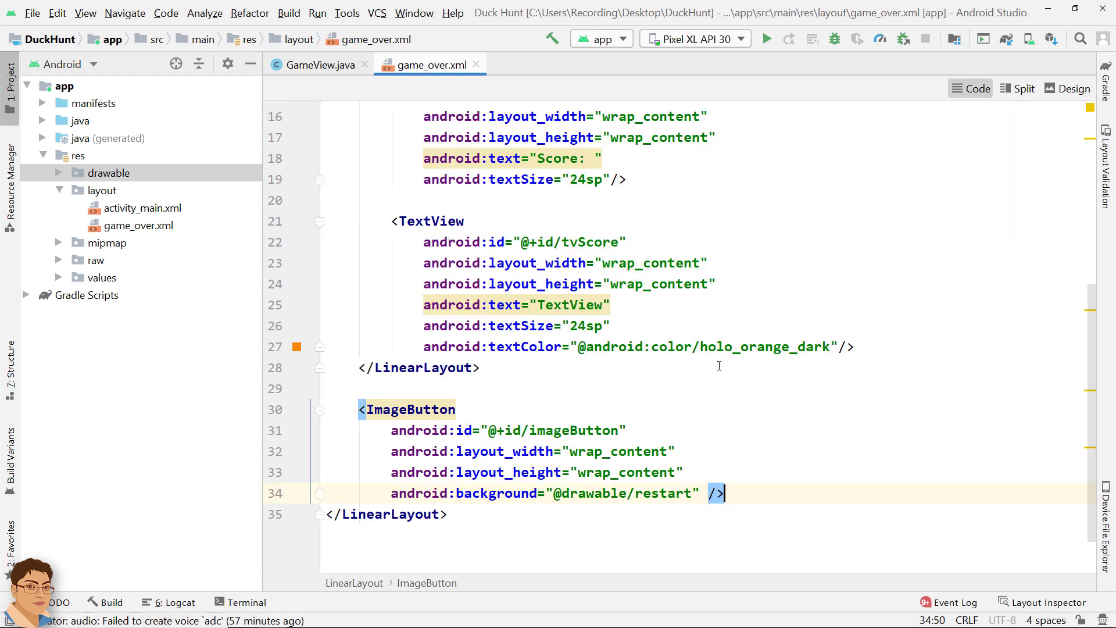
Step: Create a GameOver Java class in the duckhunt package that extends AppCompatActivity, with its import
double_click(79, 121)
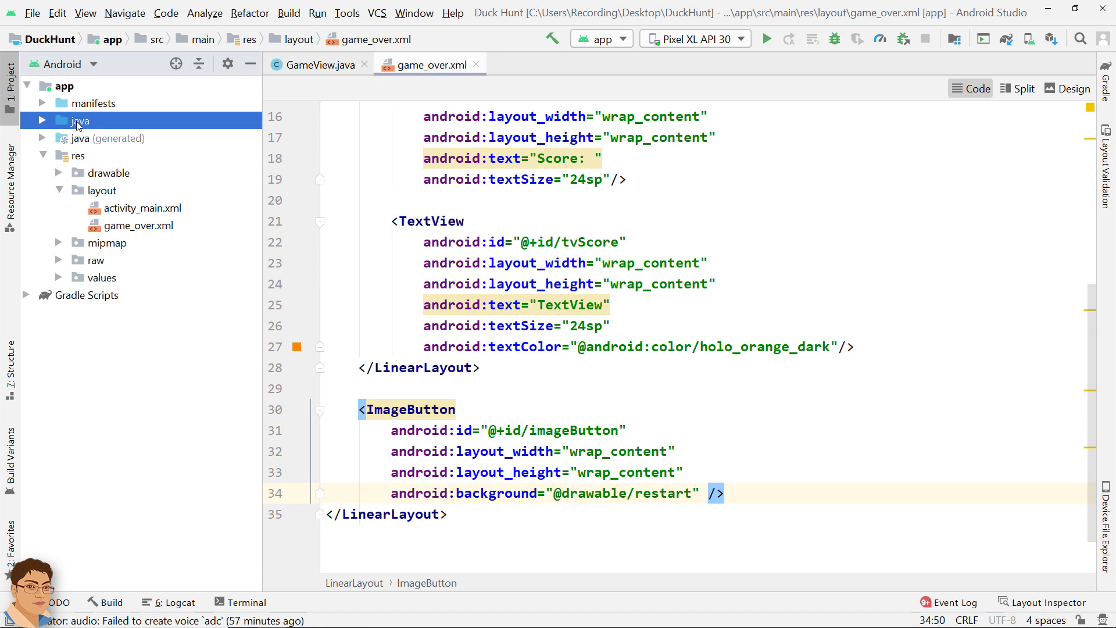
left_click(131, 138)
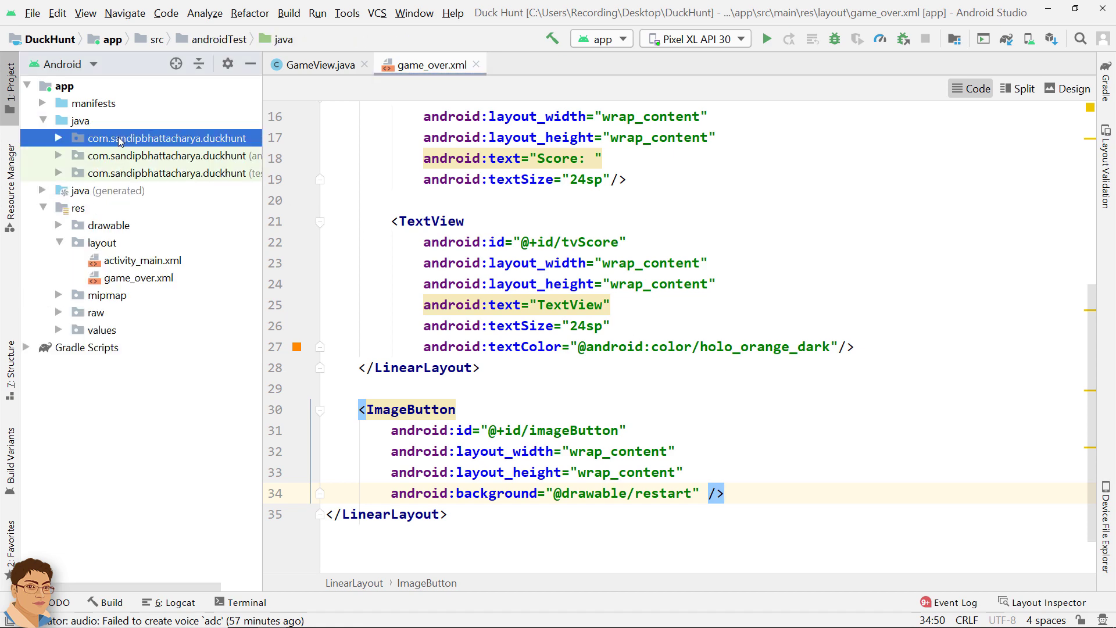
right_click(132, 138)
mouse_move(174, 61)
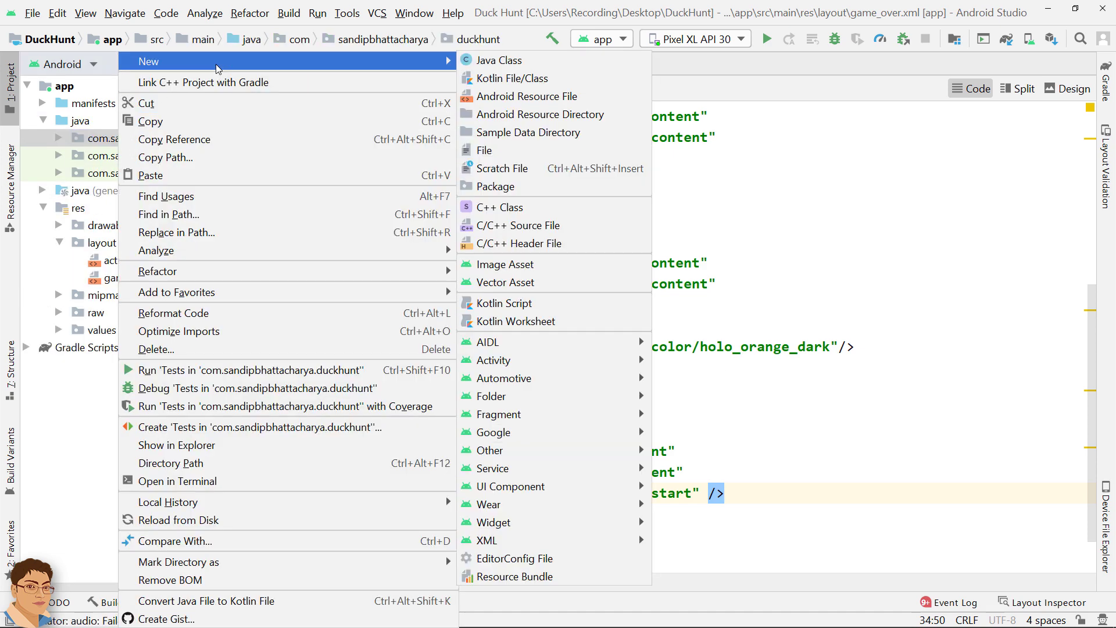
left_click(524, 60)
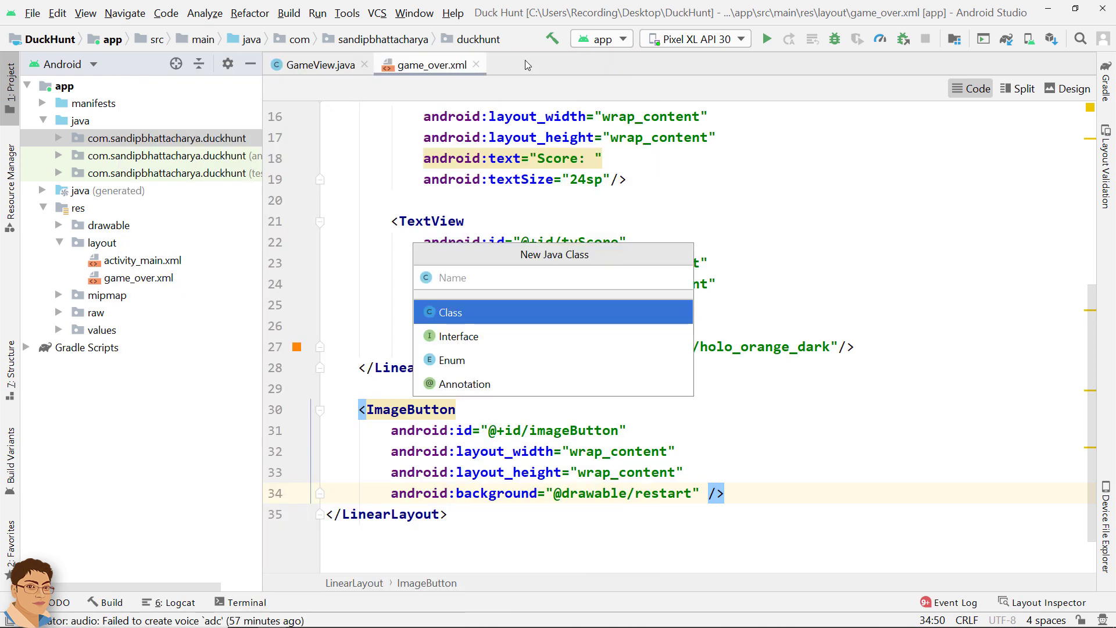
type("GameOver")
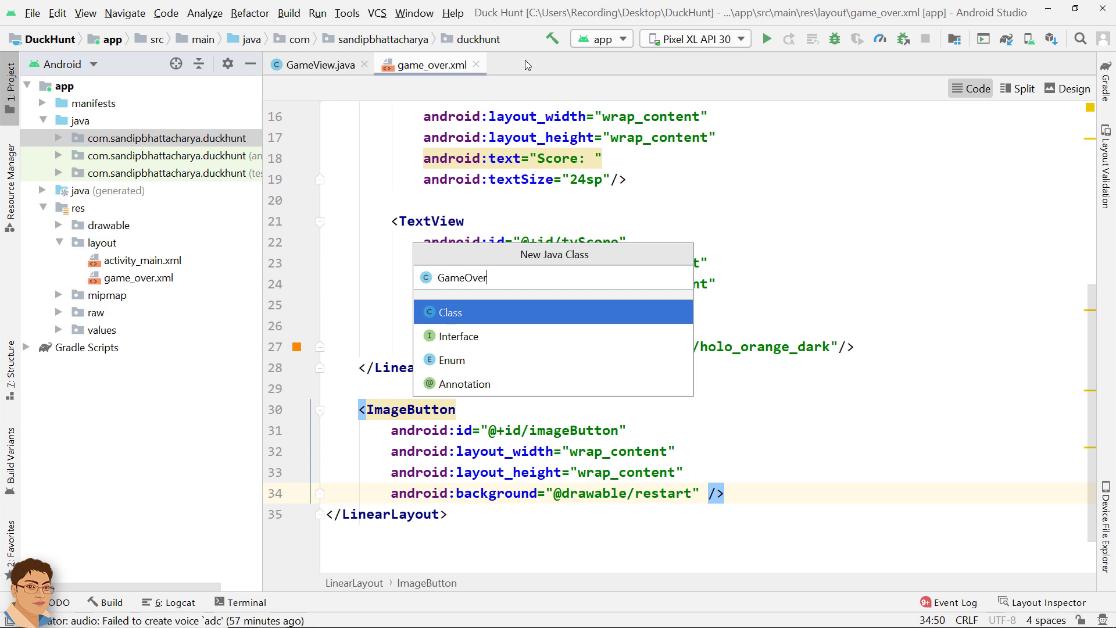
key("Return")
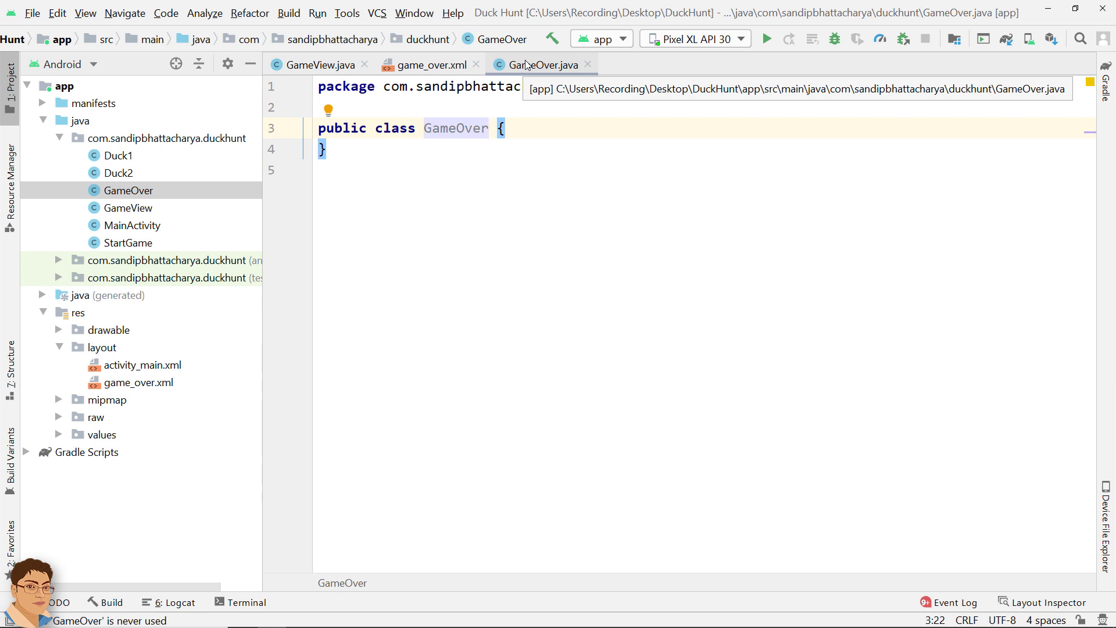
type("ext")
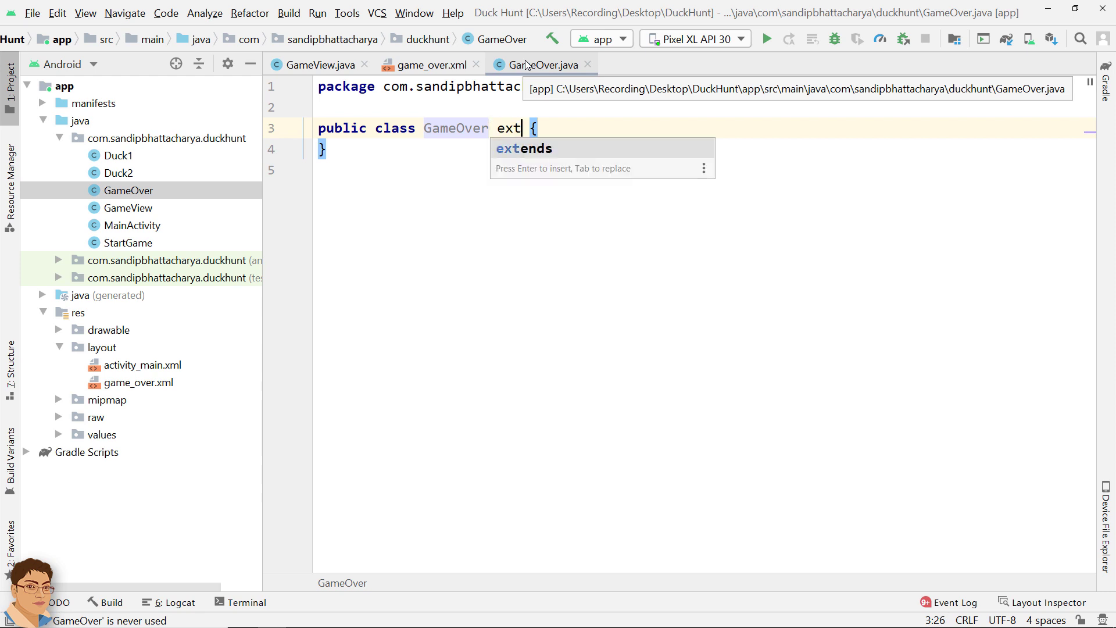
key("Tab")
type("AppC")
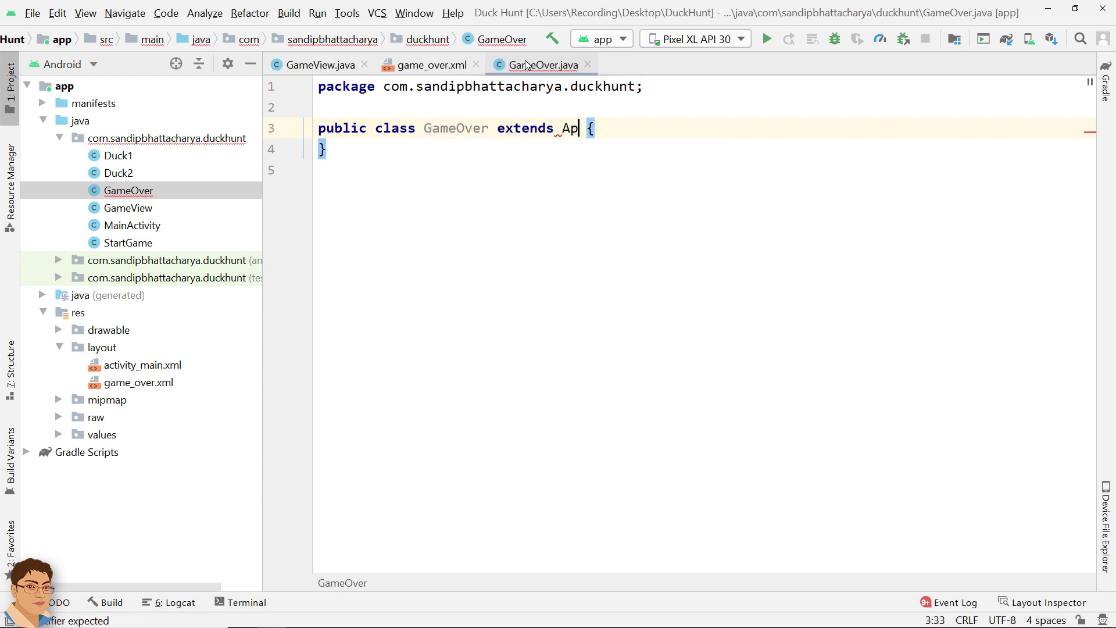
type("ompatA")
key("Return")
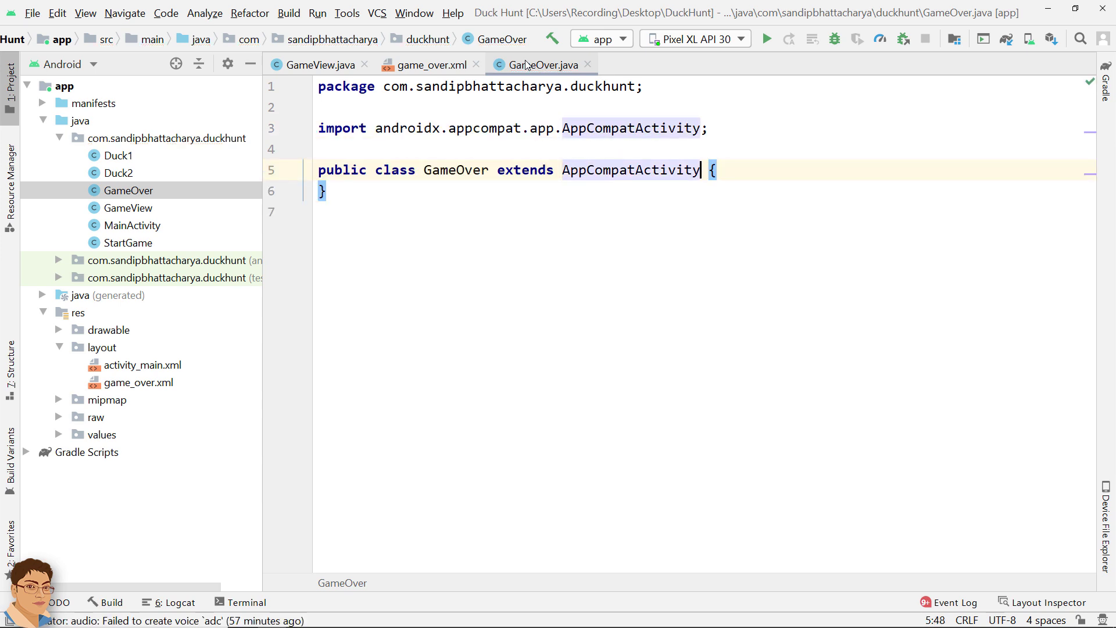
Step: Add an onCreate override to the GameOver class body
left_click(717, 170)
key("Return")
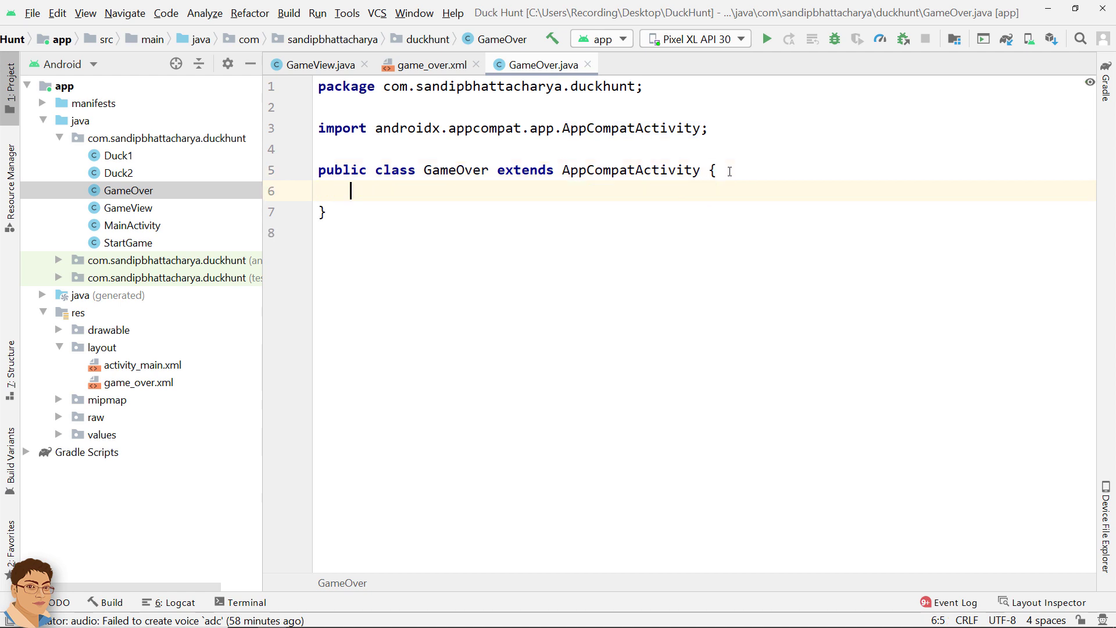
type("onCre")
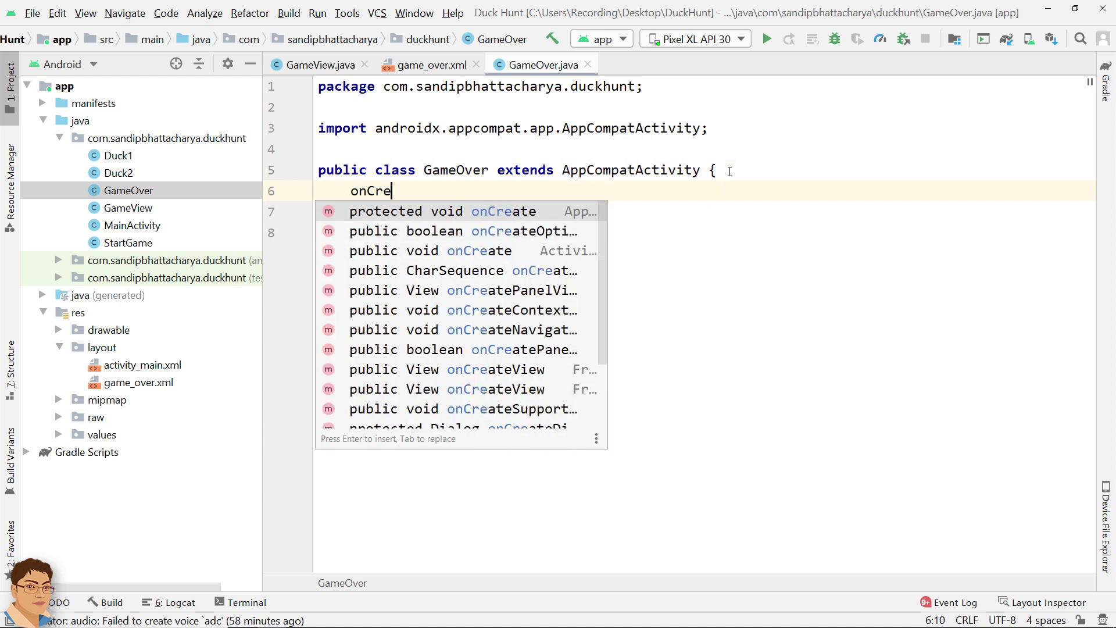
type("ate")
key("Return")
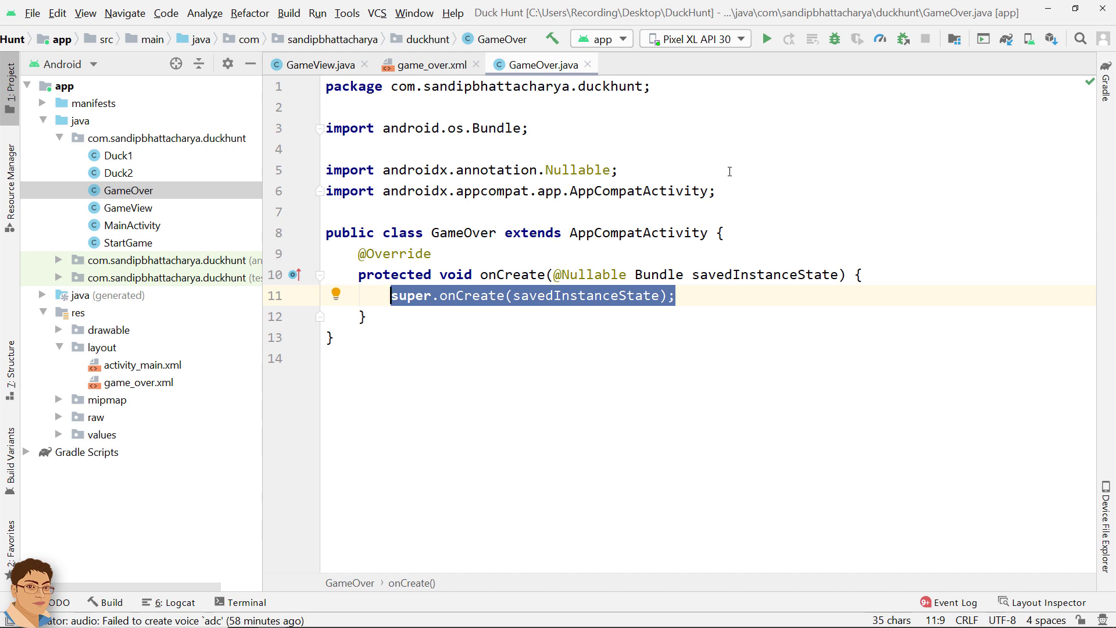
Step: Call setContentView(R.layout.game_over) after super.onCreate
left_click(703, 297)
key("Return")
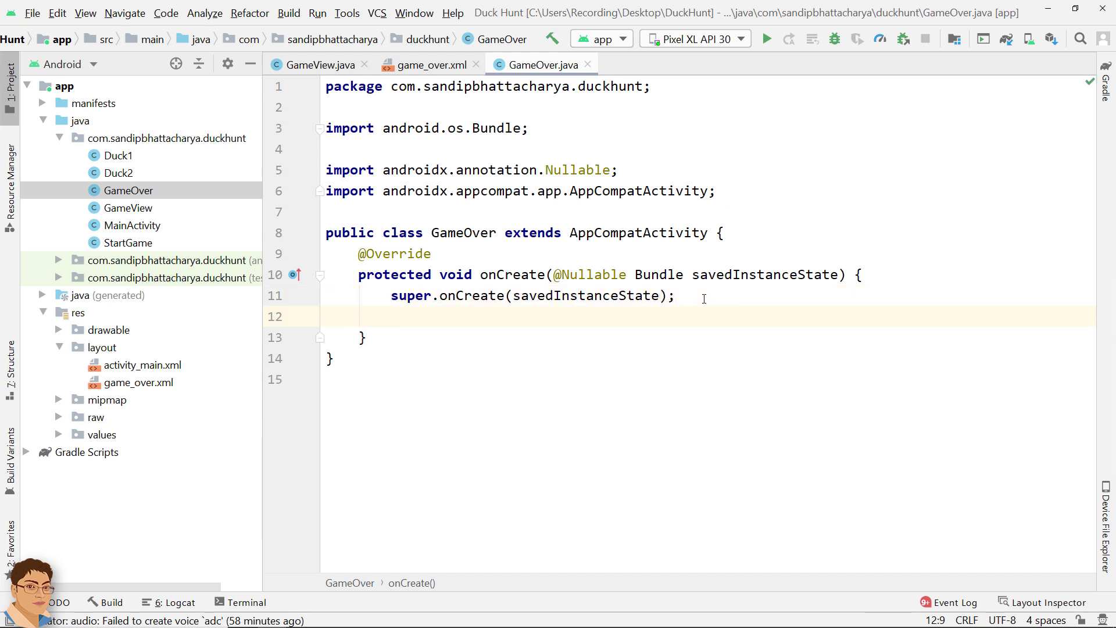
type("setCon")
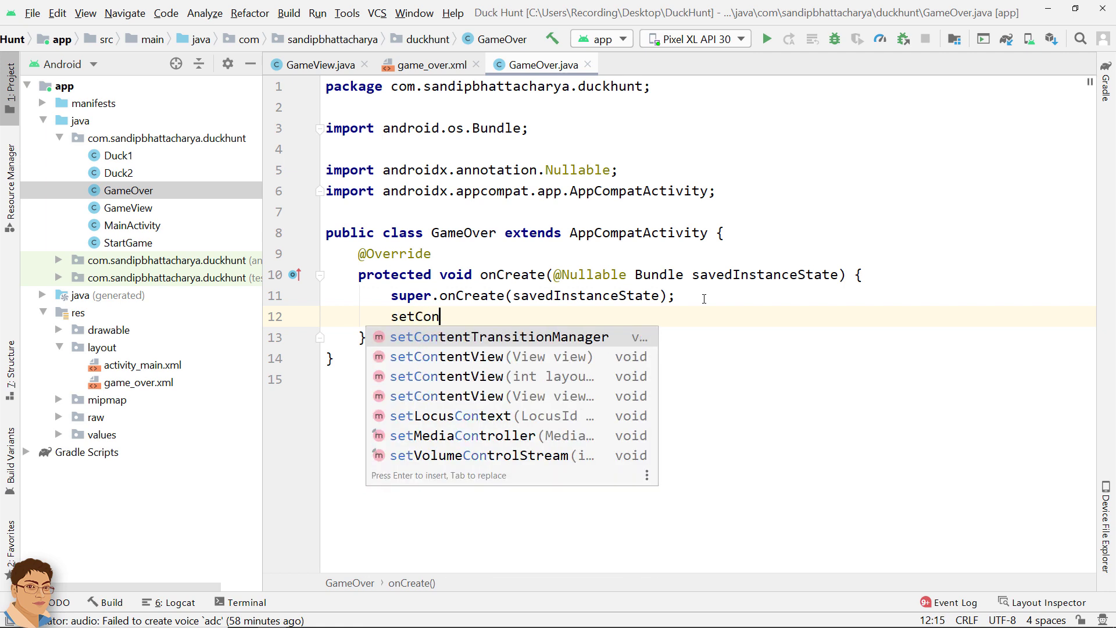
type("tentV")
key("Return")
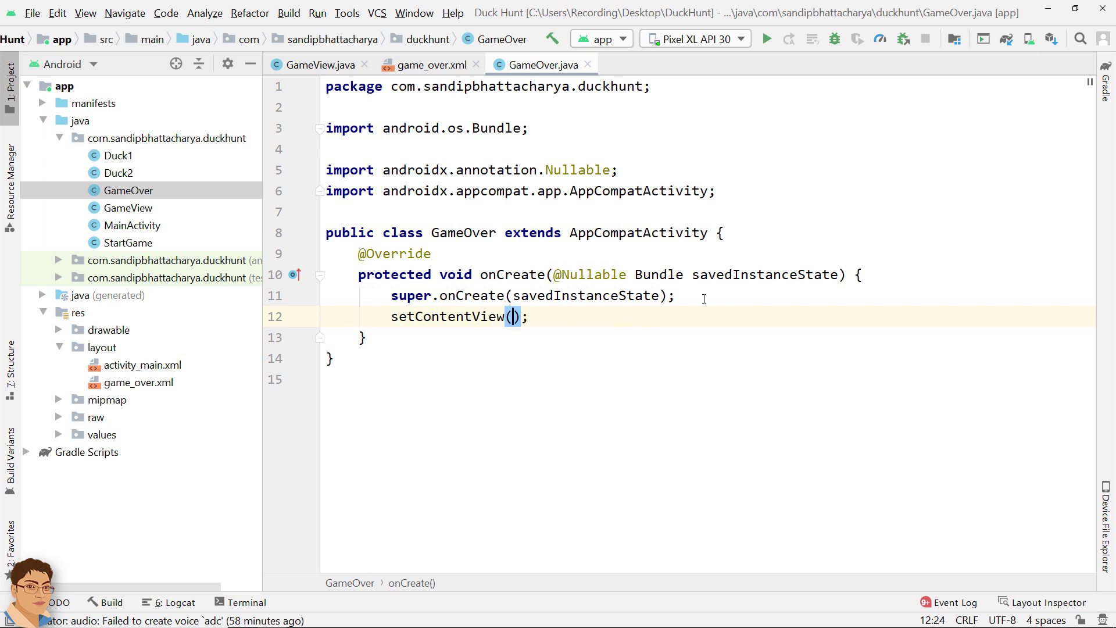
type("R.l")
key("Return")
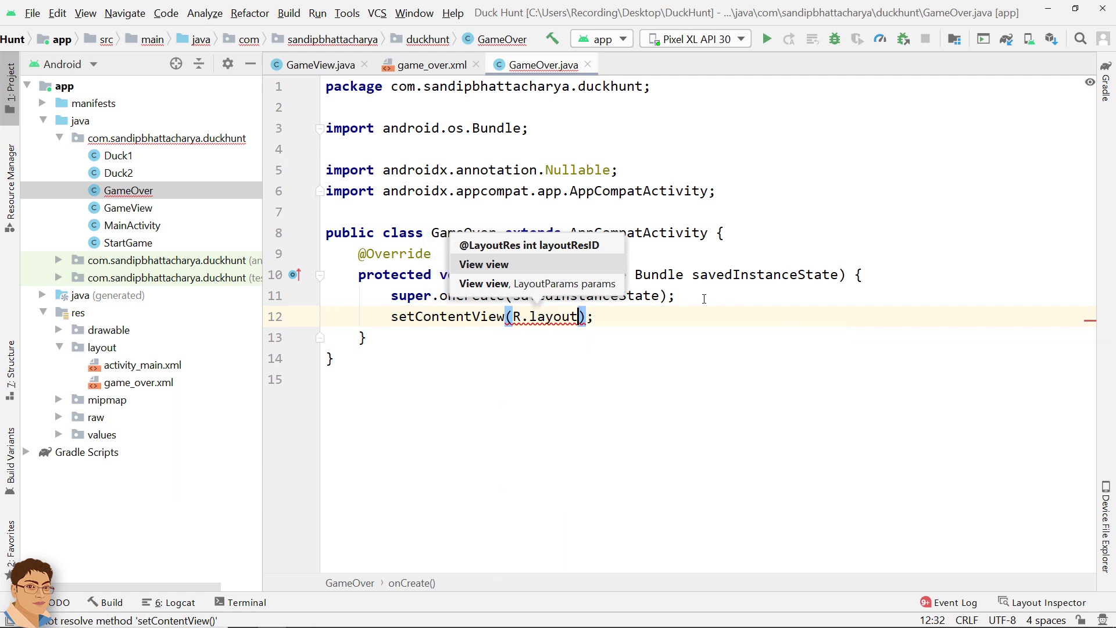
type(".ga")
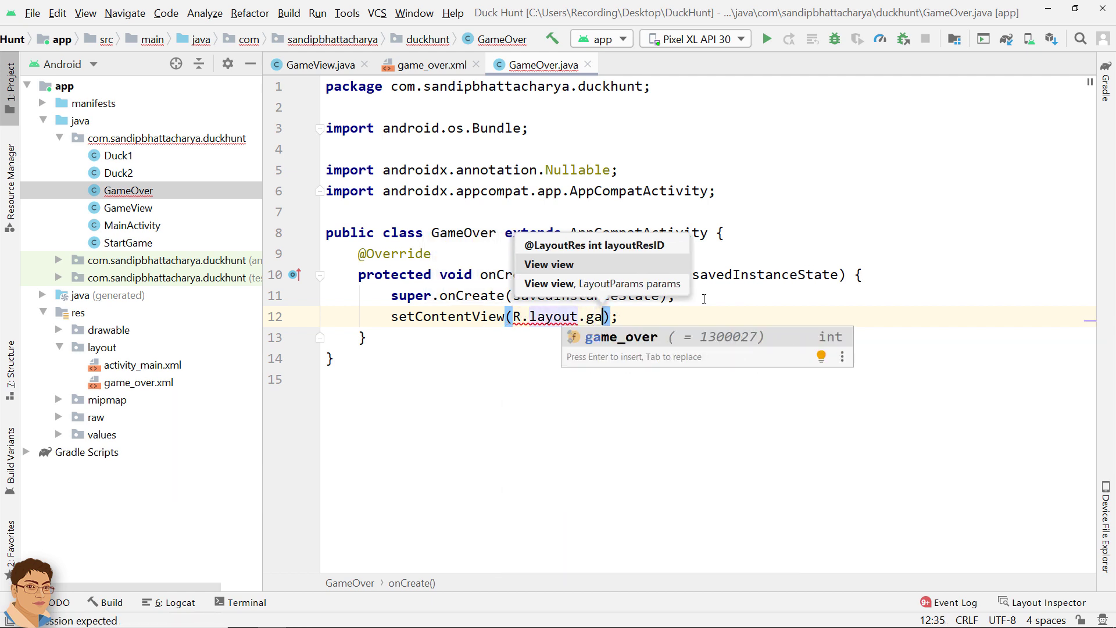
key("Return")
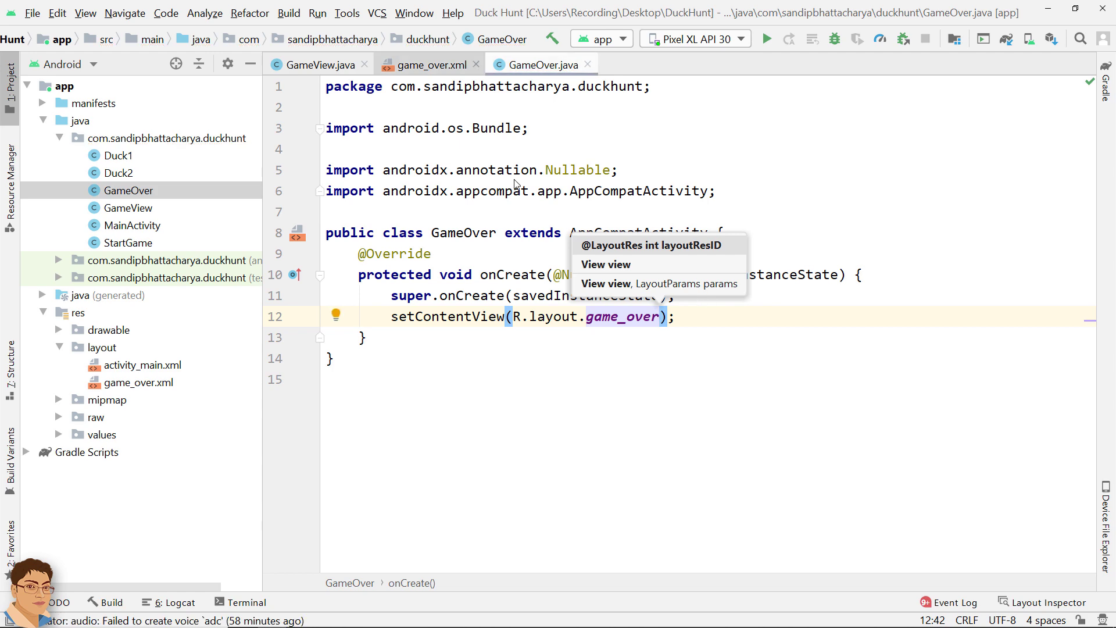
Step: Uncomment the Intent, putExtra score and startActivity lines in GameView's onDraw
left_click(320, 65)
scroll(574, 348, "down", 10)
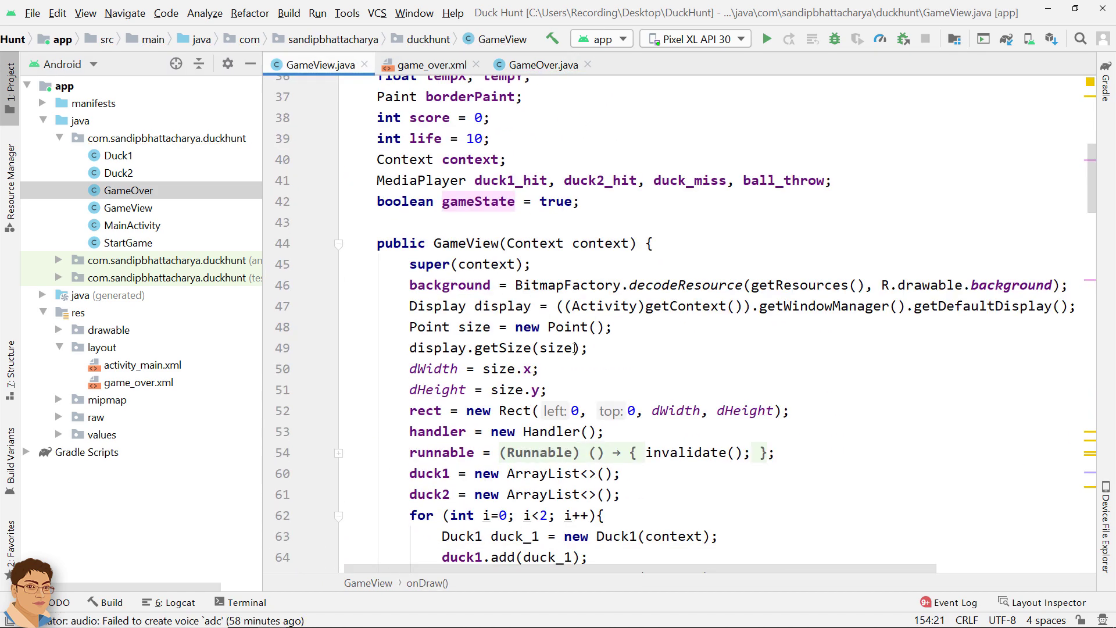
scroll(574, 347, "down", 5)
scroll(574, 348, "down", 8)
scroll(573, 348, "down", 3)
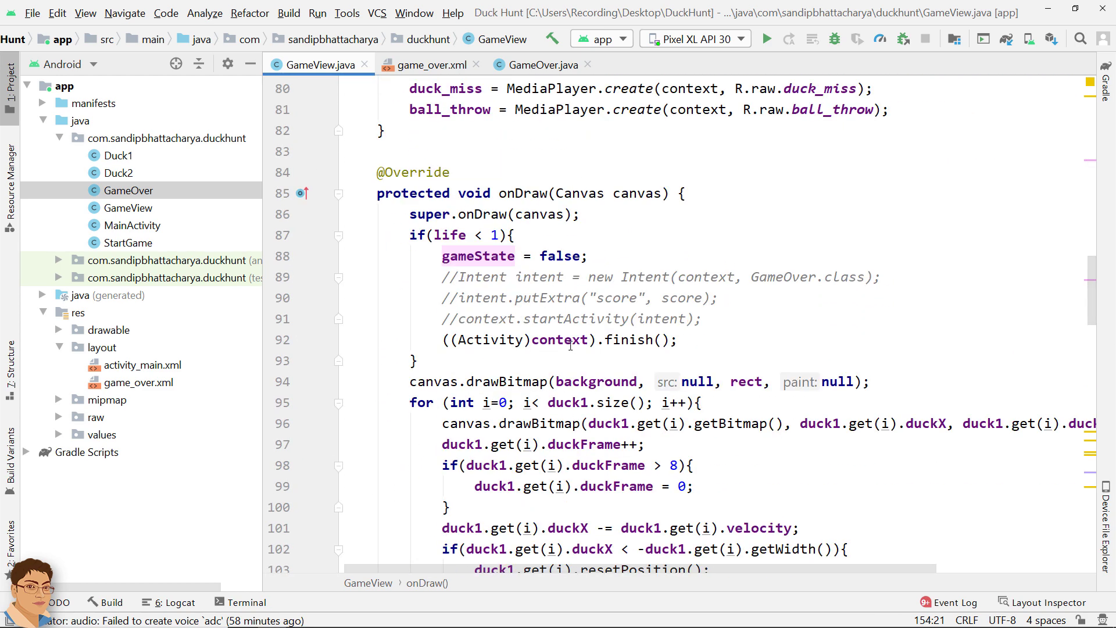
left_click(459, 277)
key("BackSpace")
key("BackSpace")
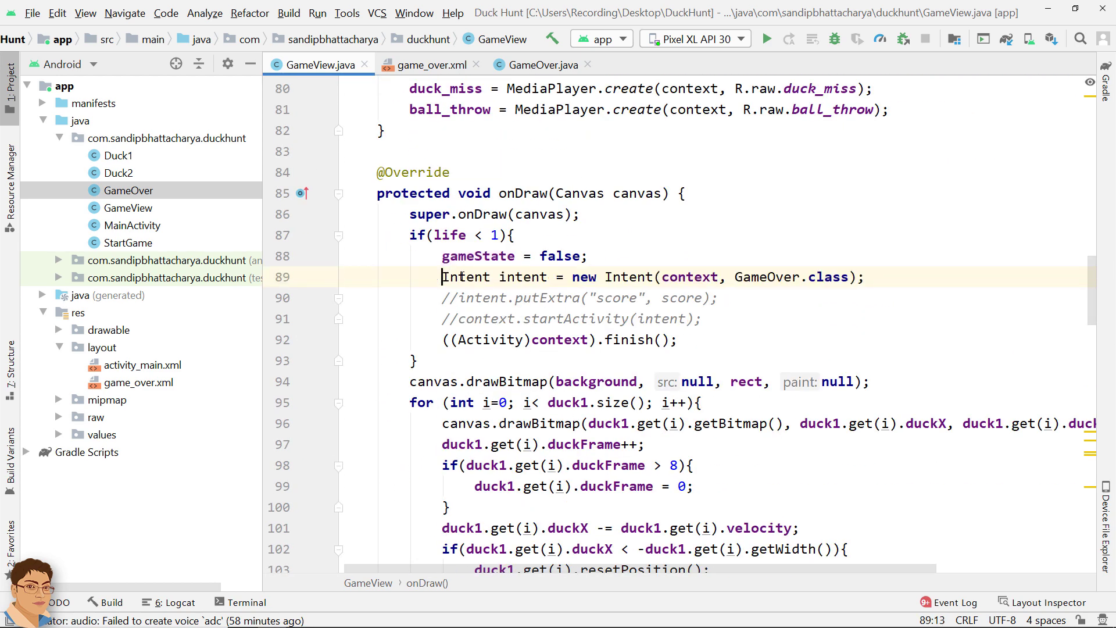
key("Down")
key("shift+Right")
key("shift+Right")
key("Delete")
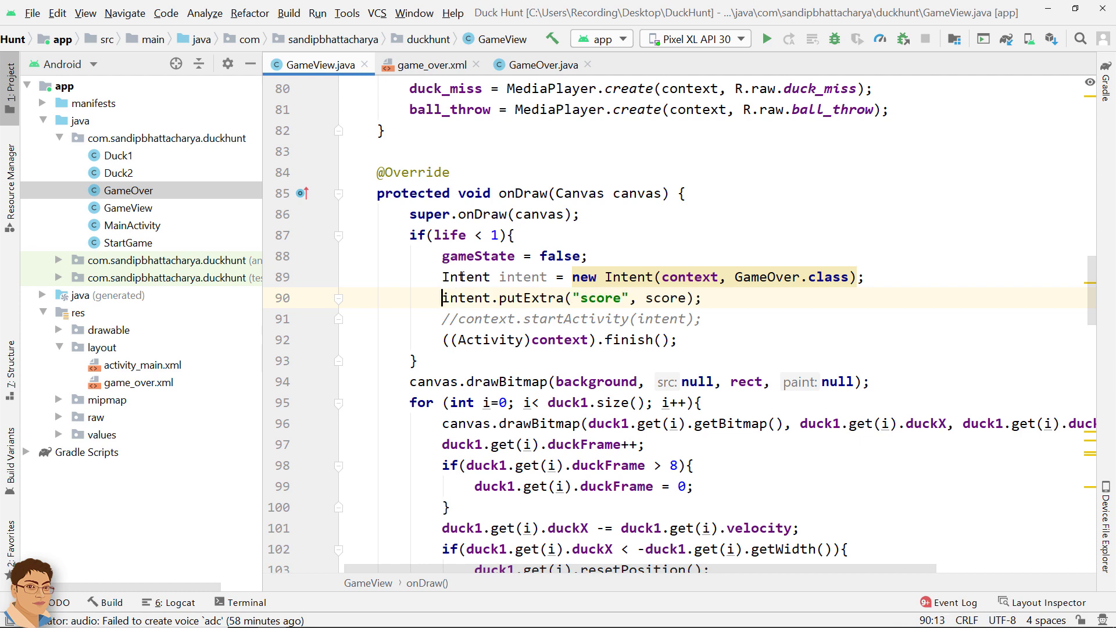
key("Down")
key("shift+Right")
key("shift+Right")
key("Delete")
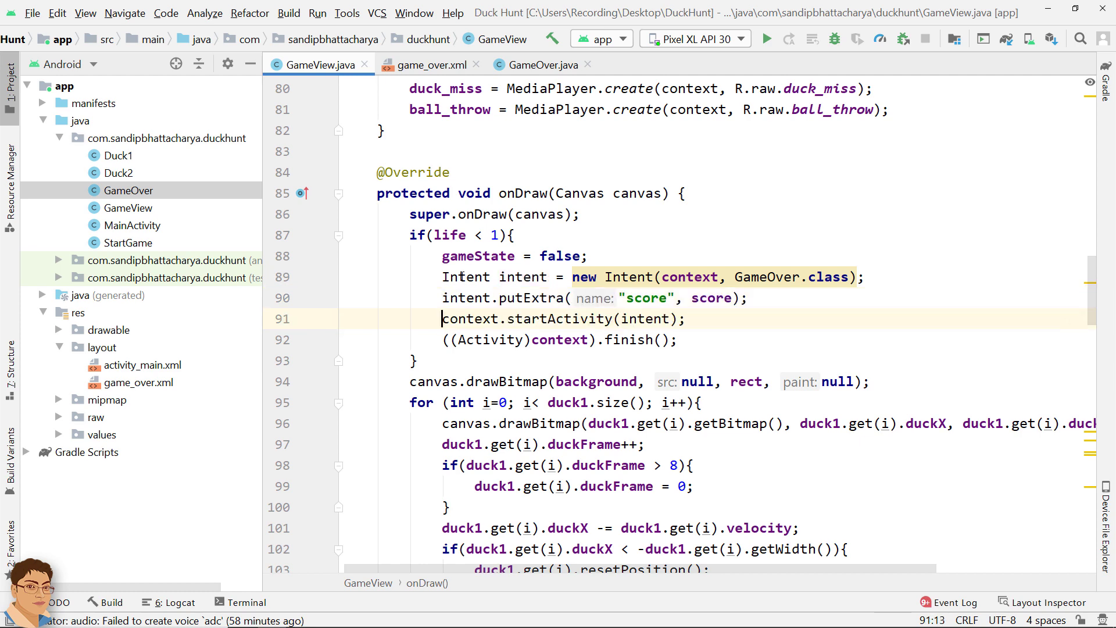
Step: After setContentView in GameOver, add int score = getIntent().getExtras().getInt("score");
left_click(542, 65)
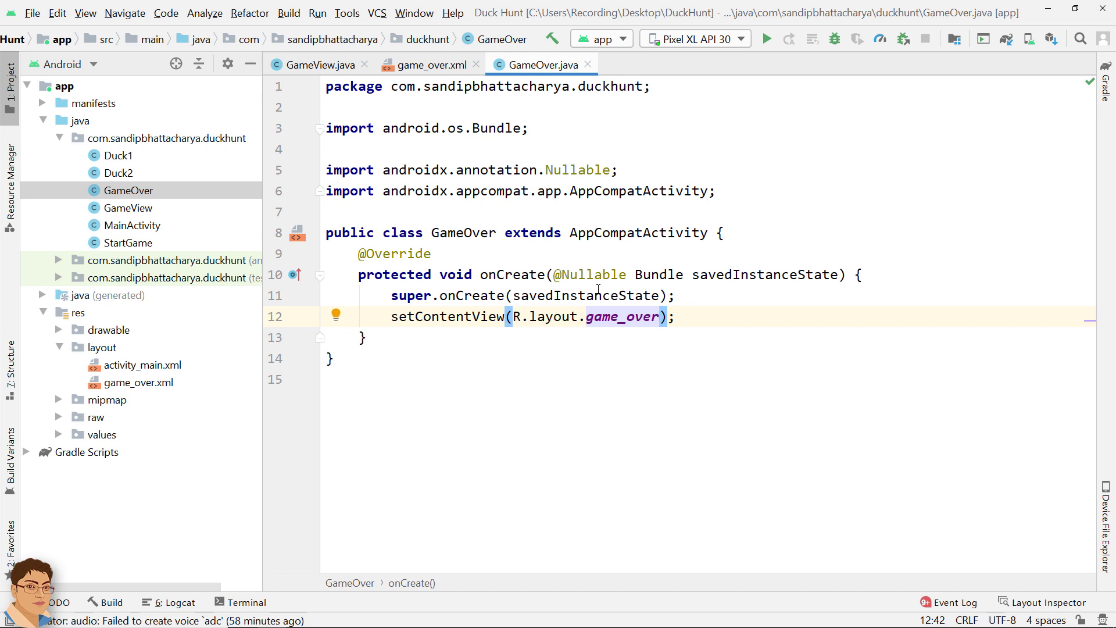
key("End")
key("Return")
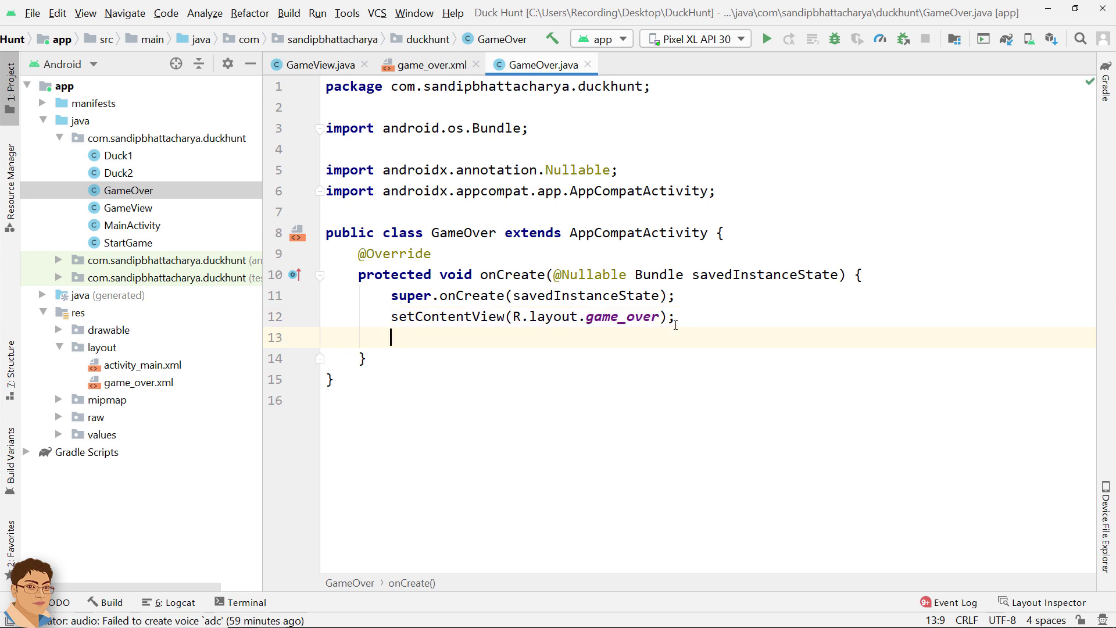
type("int score")
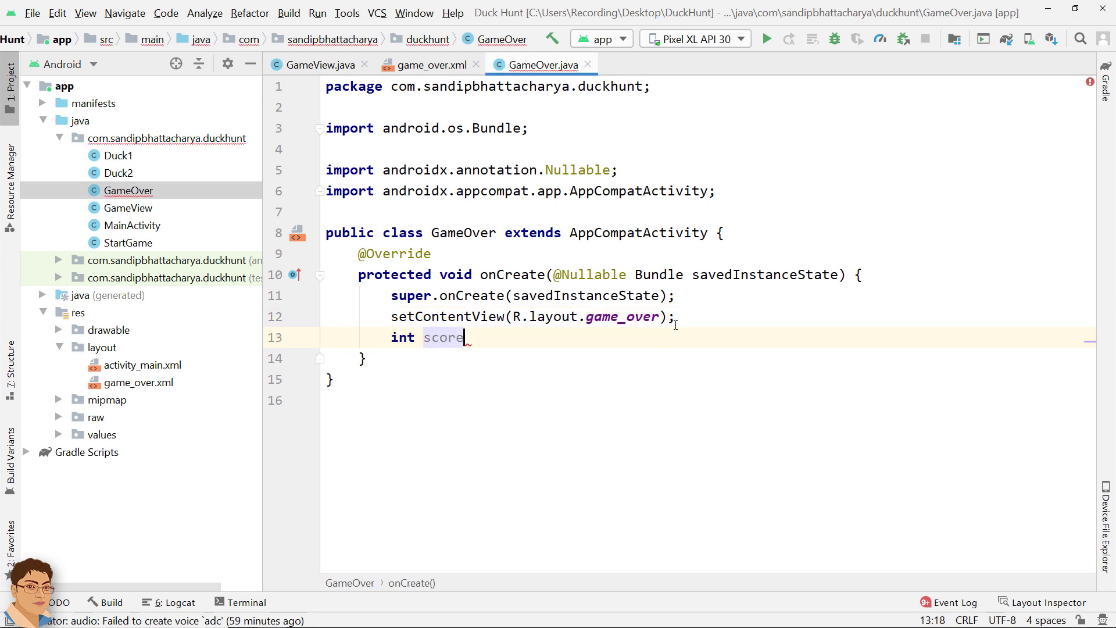
type(" = getIn")
key("Return")
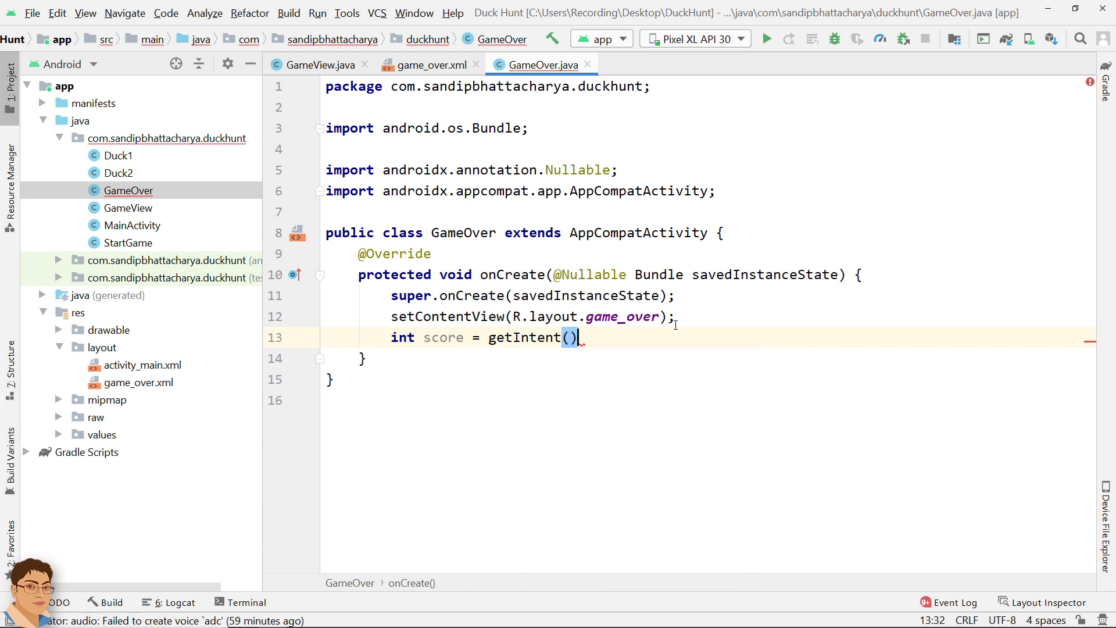
type(".getE")
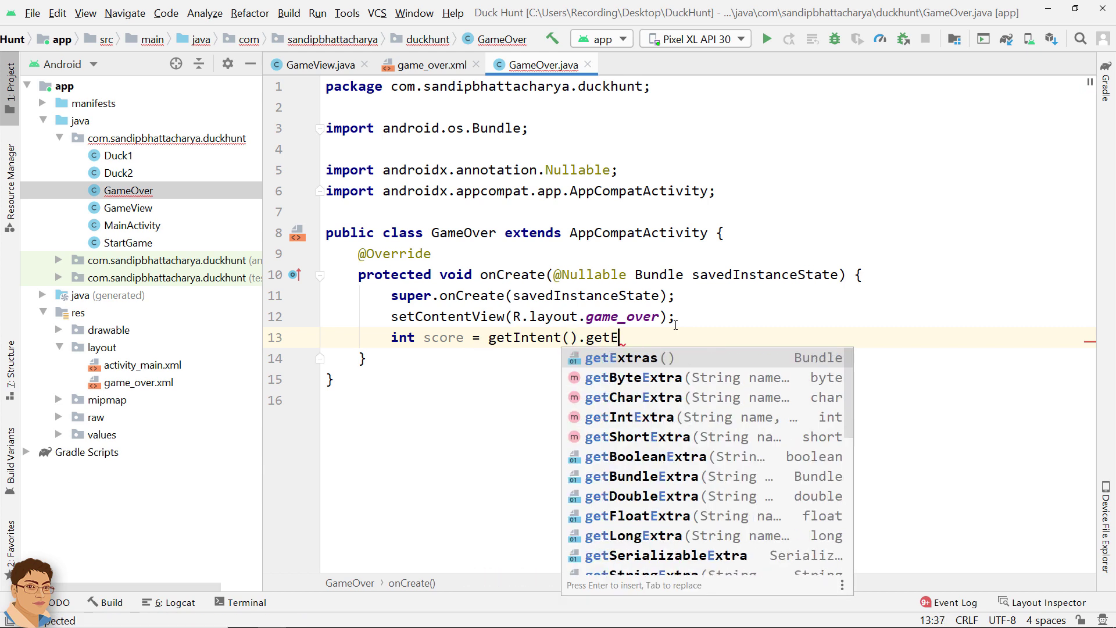
key("Return")
type(".")
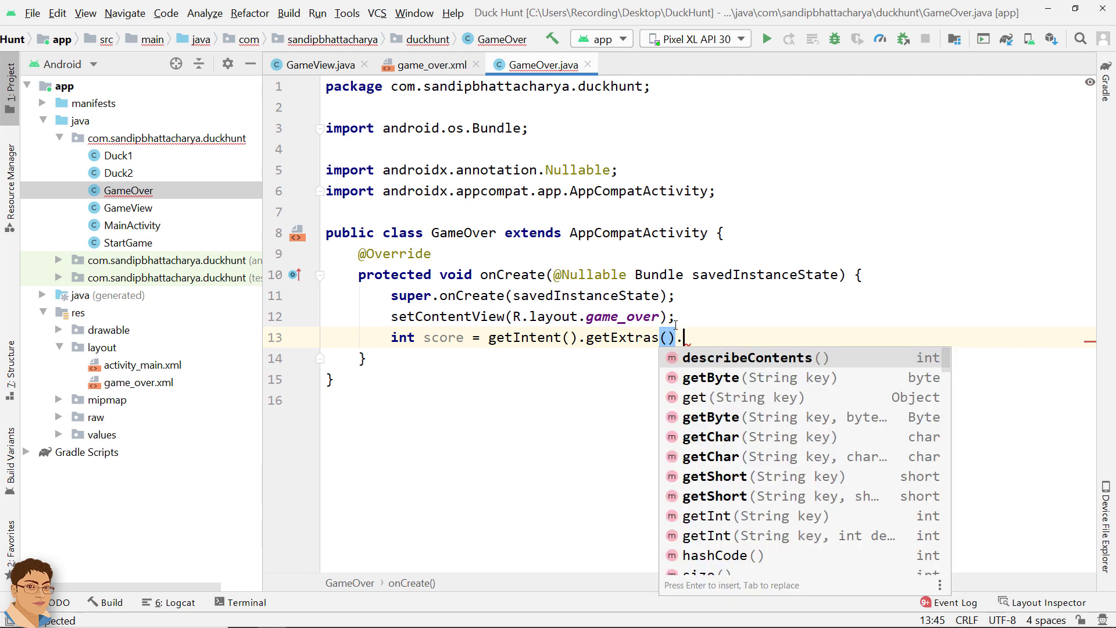
type("getInt")
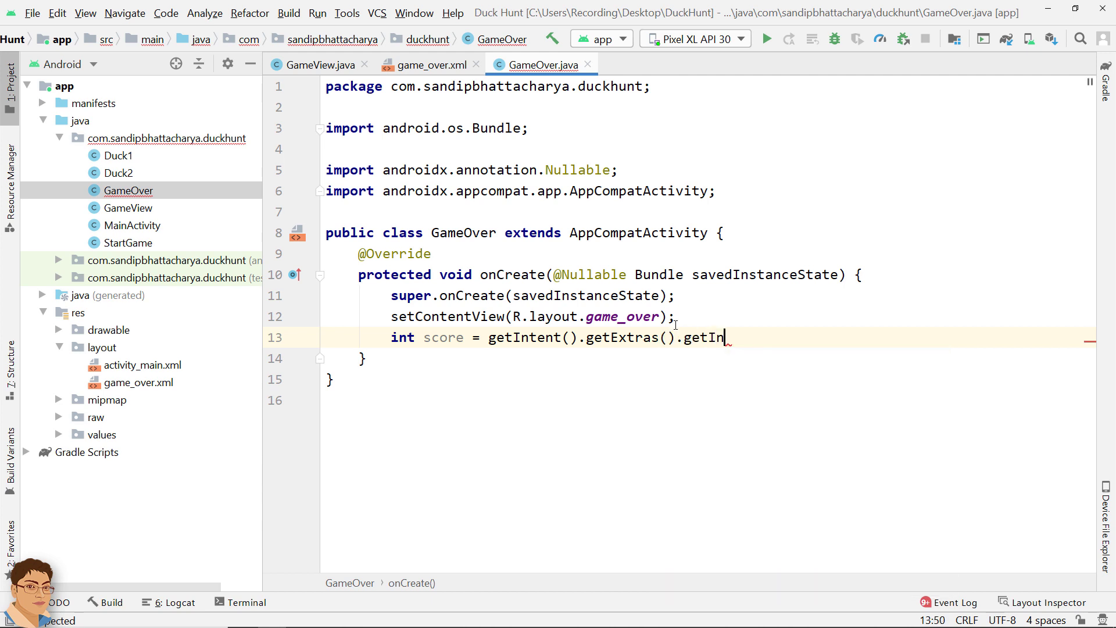
type("(\"")
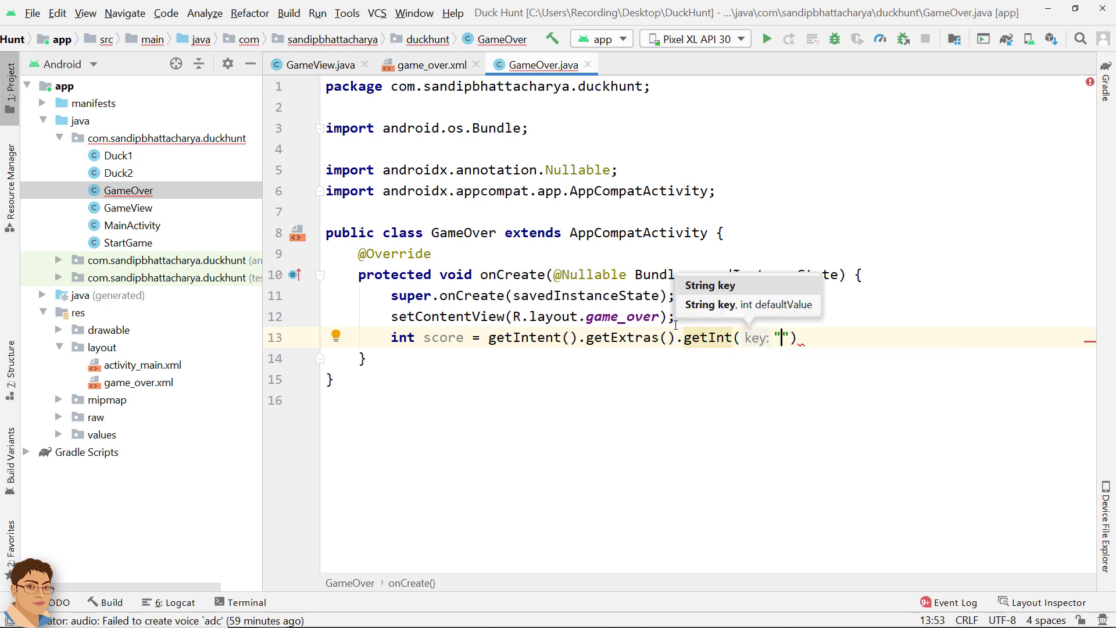
type("sc")
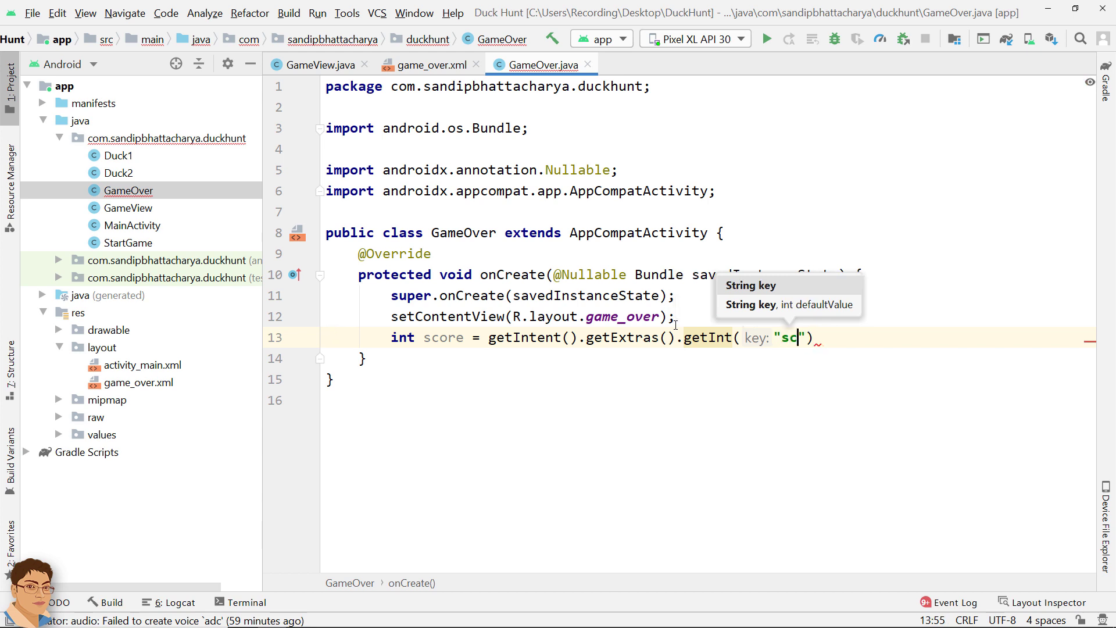
type("ore")
key("End")
type(";")
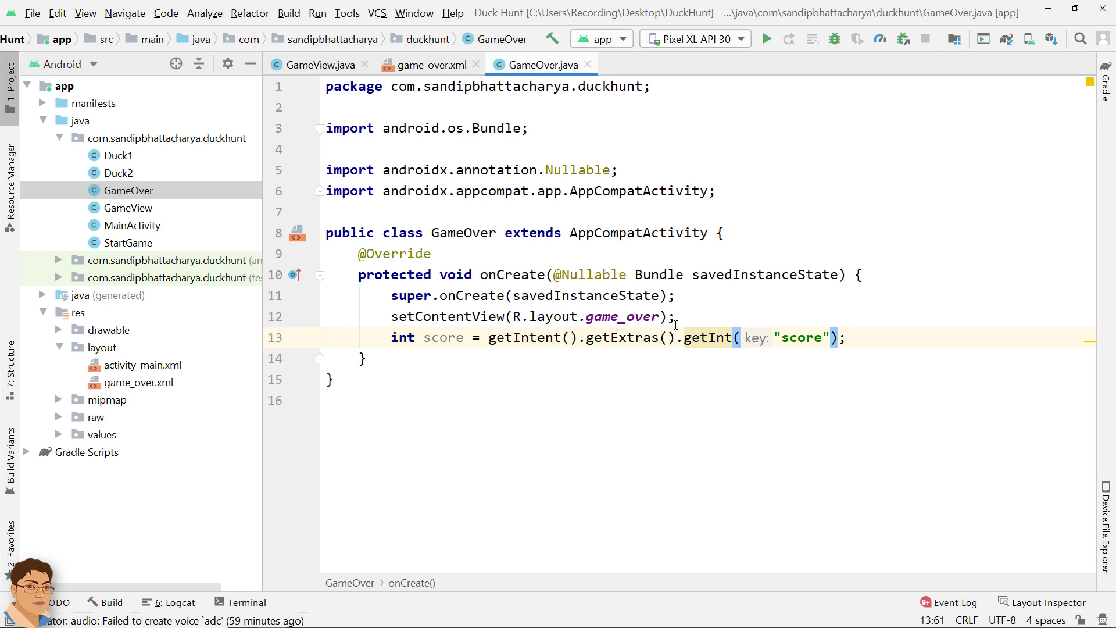
Step: Declare a TextView tvScore field in GameOver, adding the TextView import
left_click(736, 233)
key("Return")
key("Return")
key("Return")
key("Up")
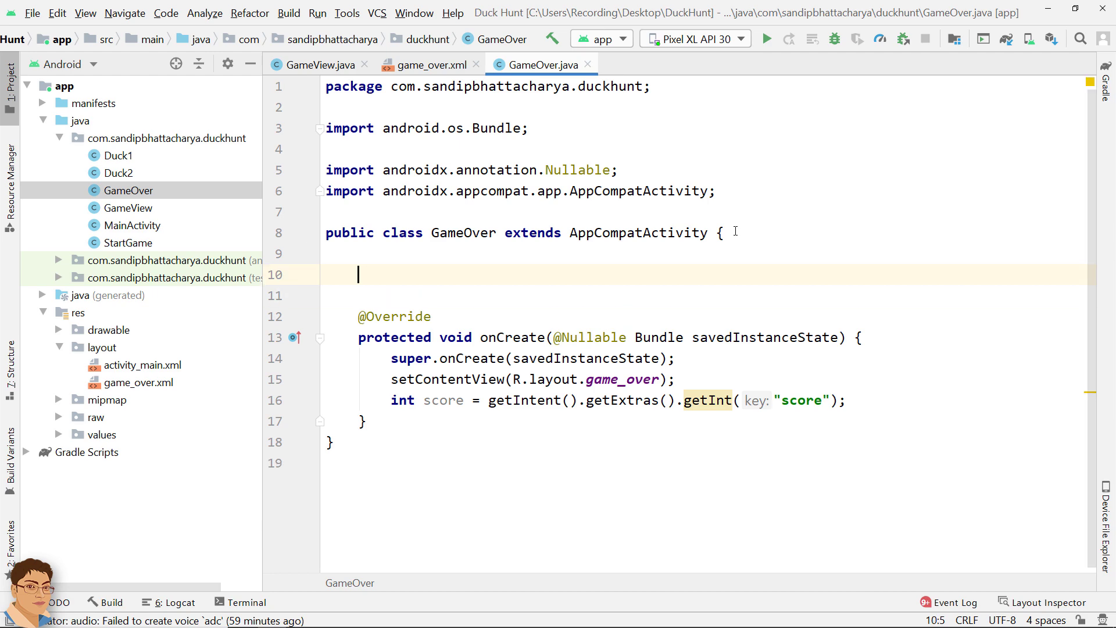
type("TextV")
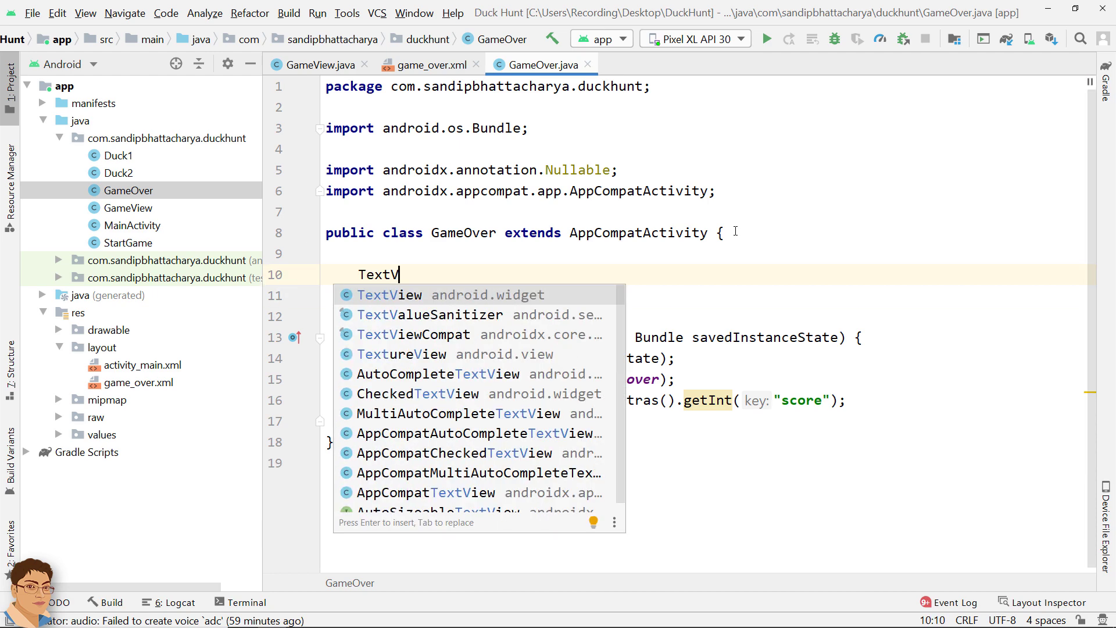
key("Escape")
key("Tab")
type("tvScore;")
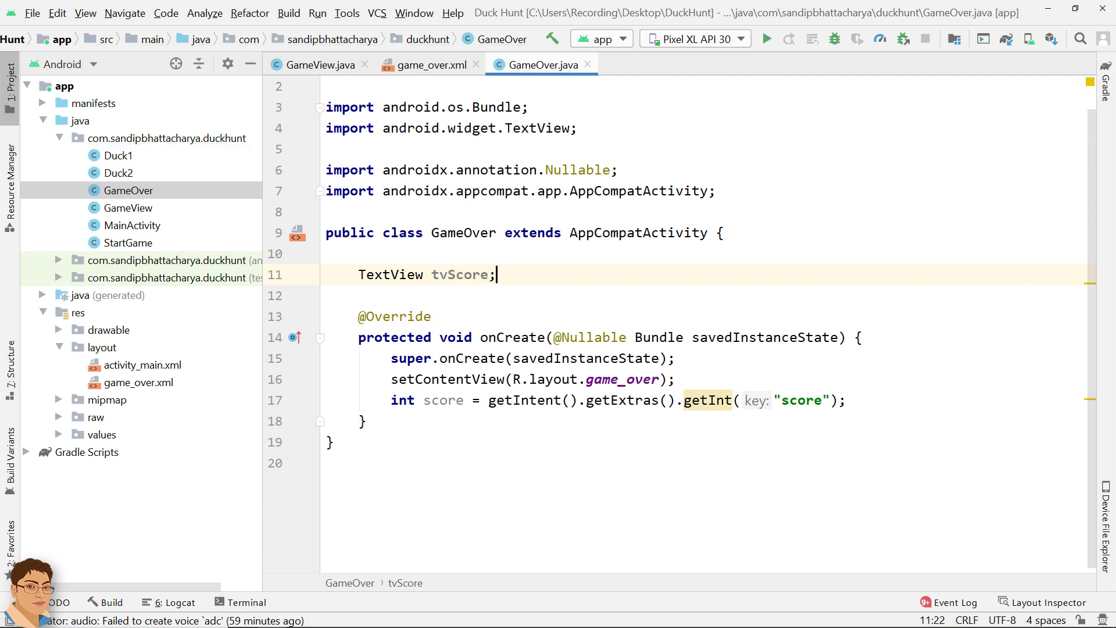
Step: Bind tvScore with findViewById(R.id.tvScore) and set its text to ""+score
left_click(899, 403)
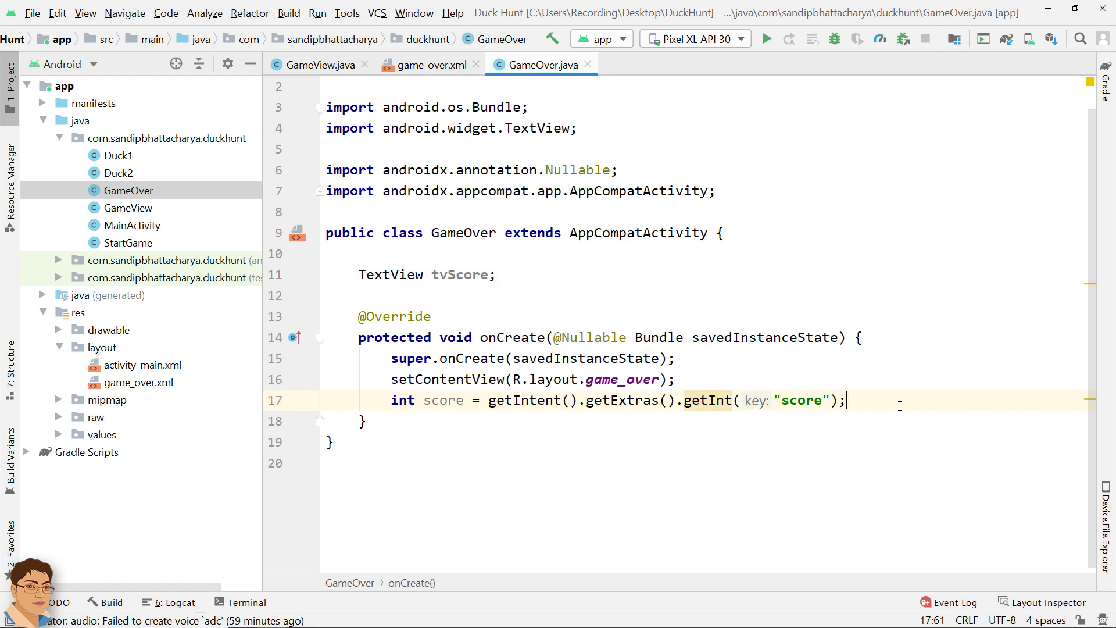
key("Return")
type("tvs")
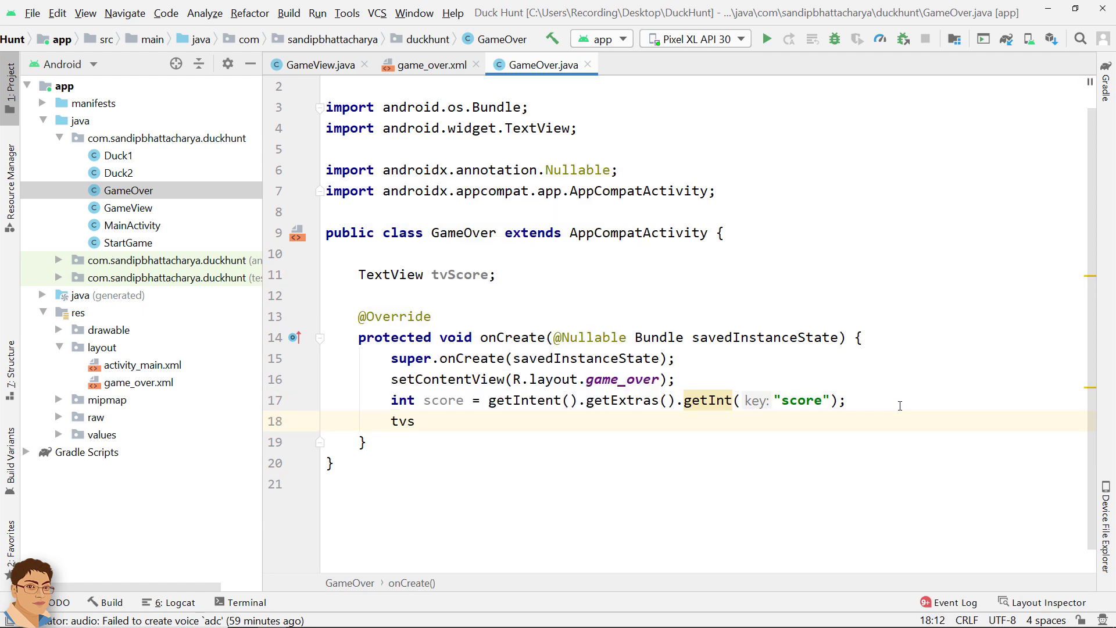
type("core = find")
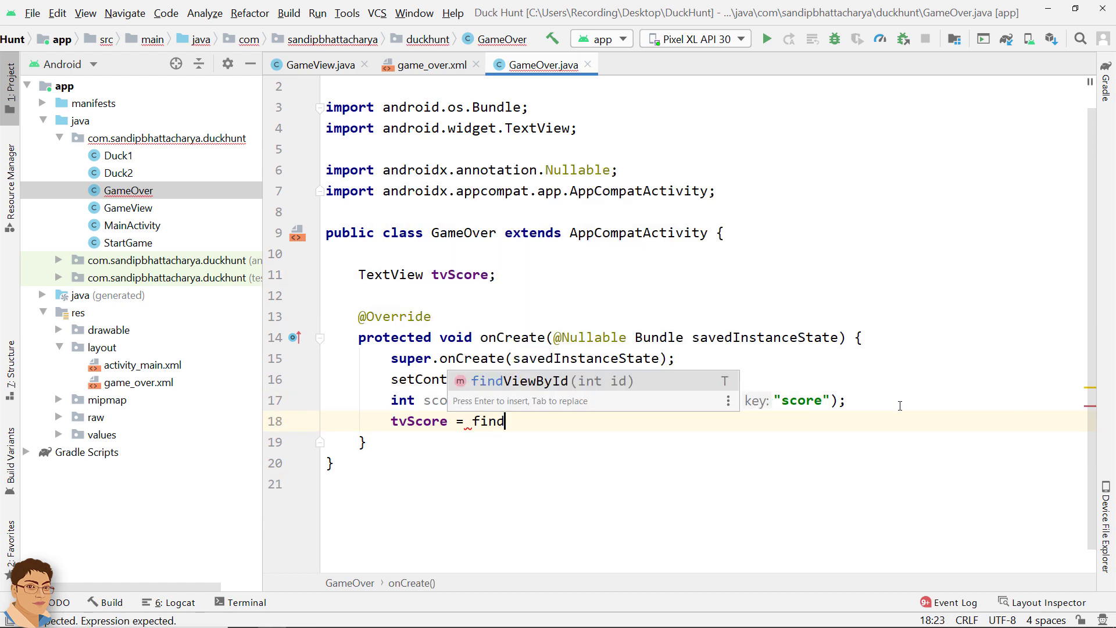
type("ViewById(")
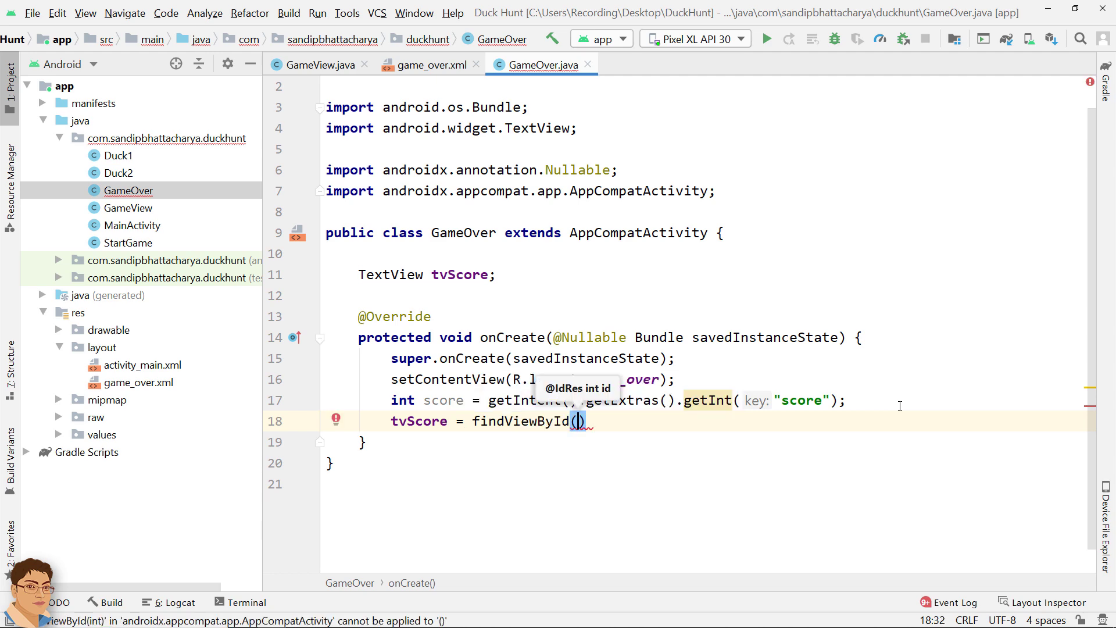
type("R.id.tv")
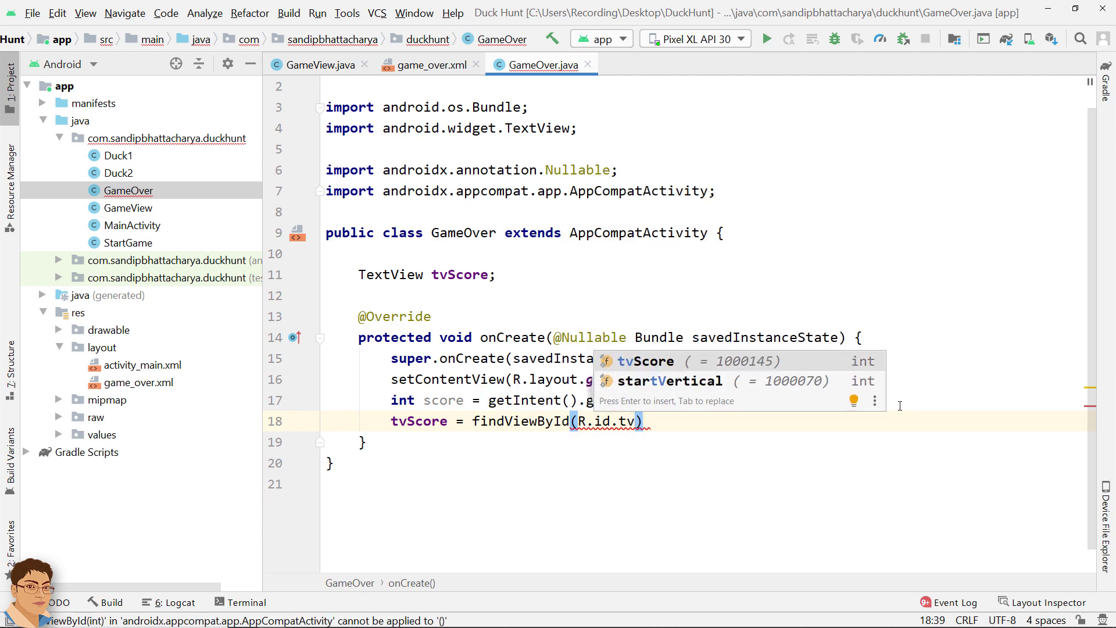
key("Return")
type(";")
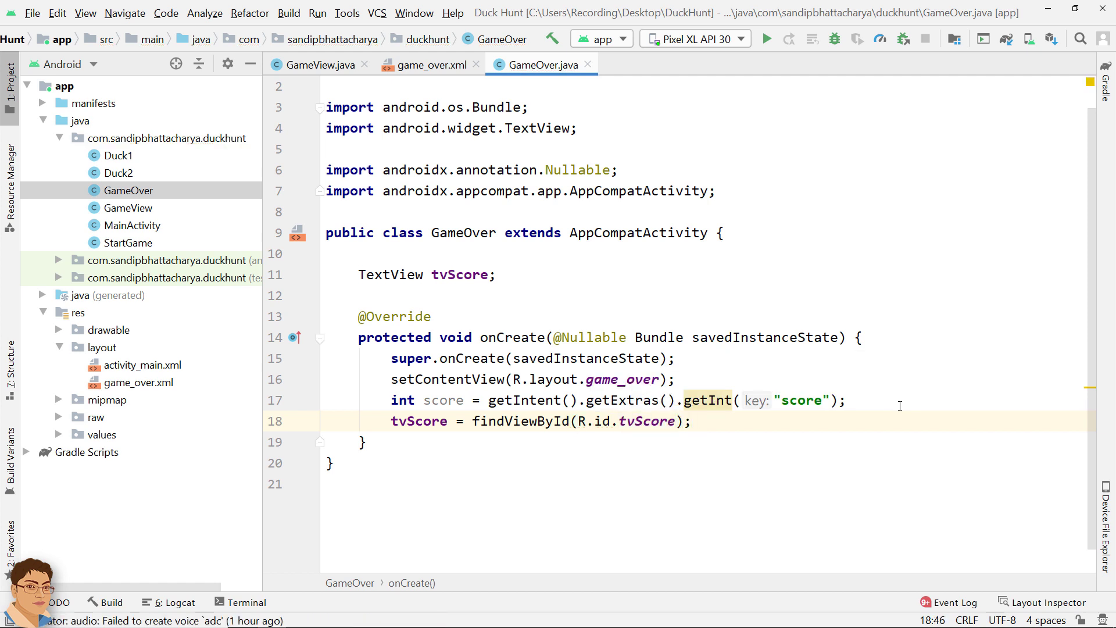
key("Return")
type("tv")
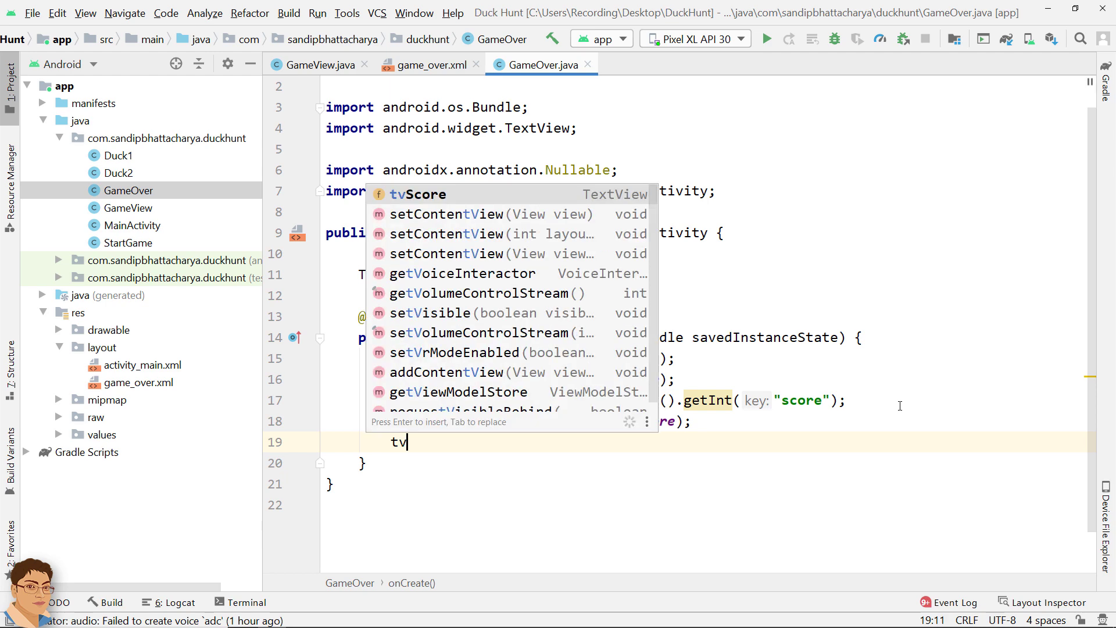
type("S")
key("Return")
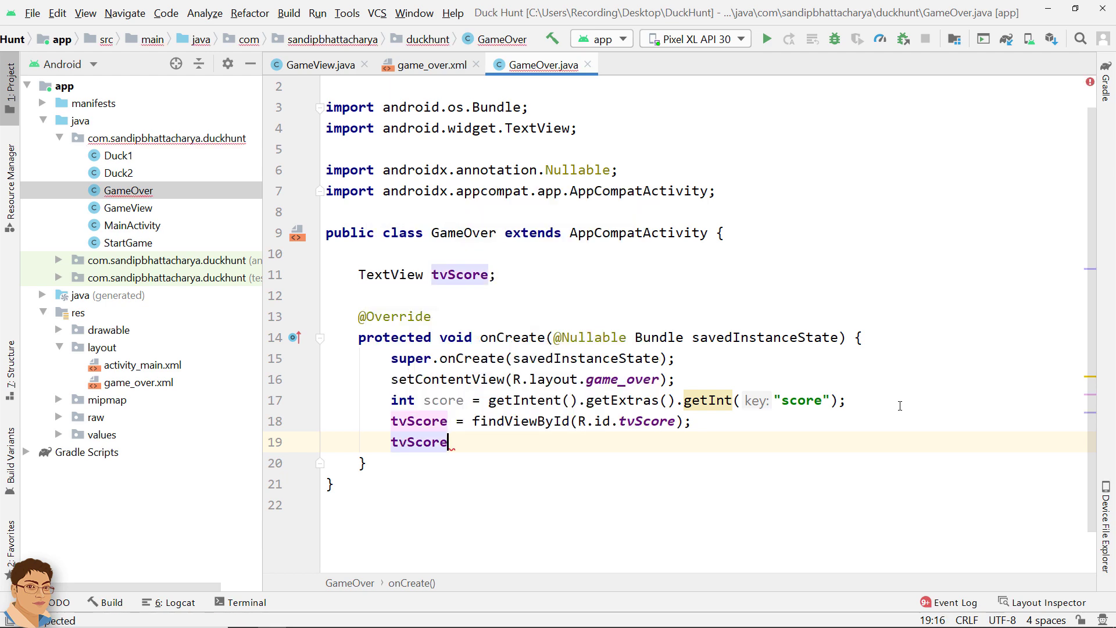
type(".setT")
key("Return")
type(";")
key("ctrl+p")
type("\"\"")
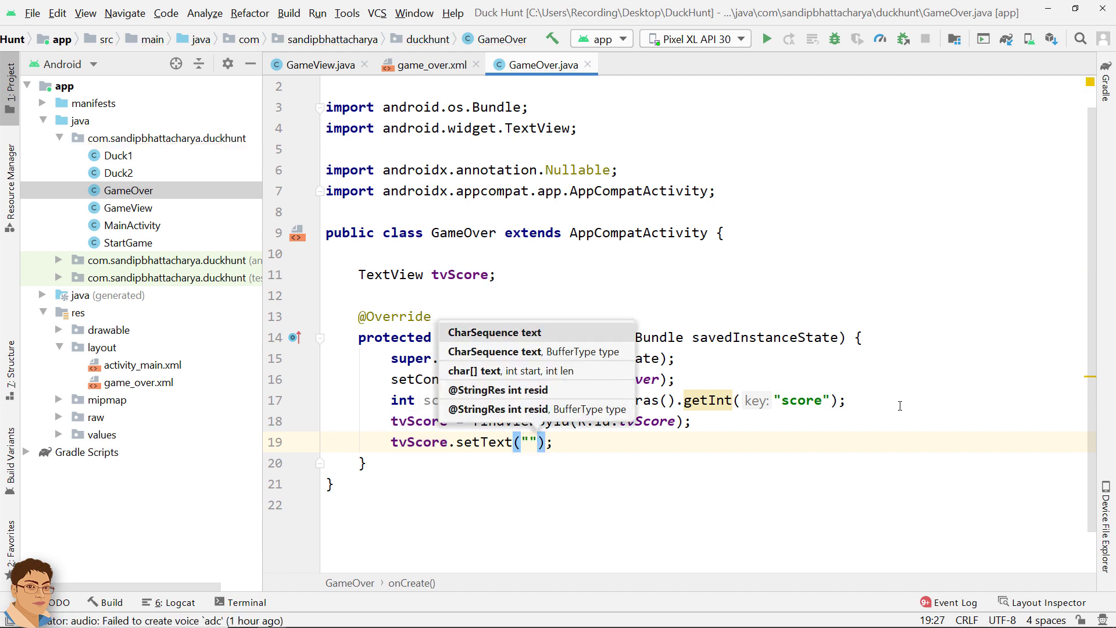
type("+s")
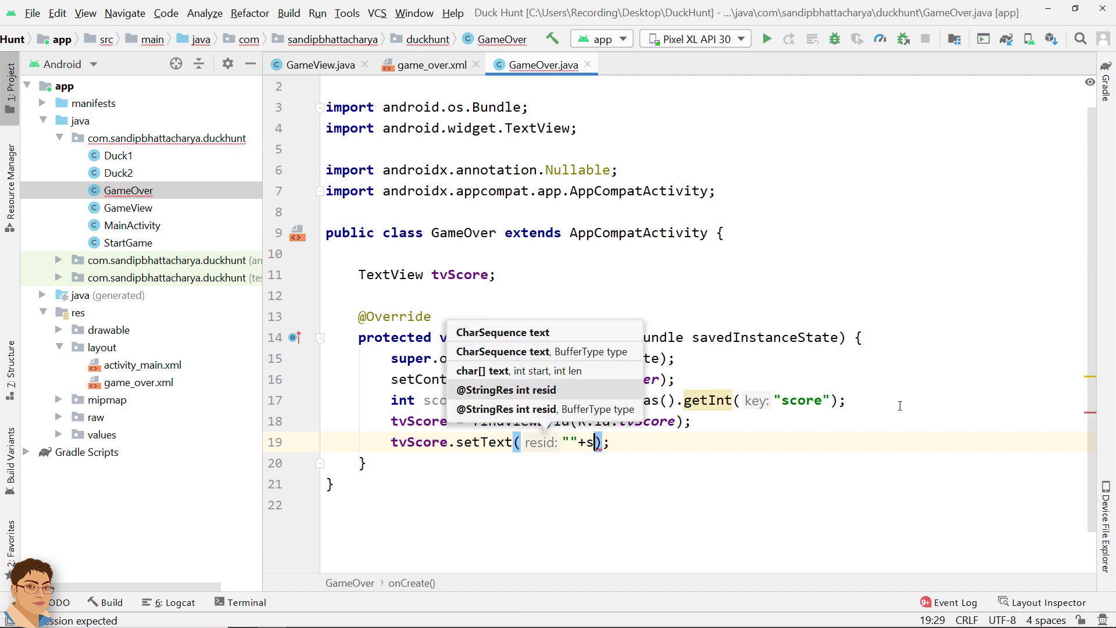
type("core")
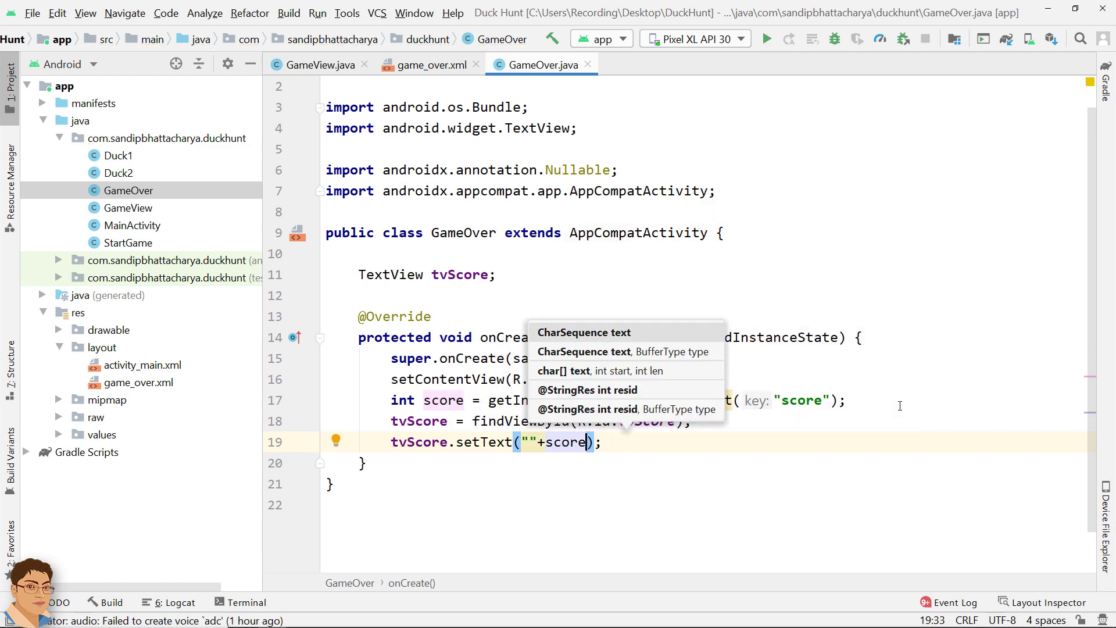
Step: Add android:onClick="restart" to the ImageButton in game_over.xml
left_click(432, 64)
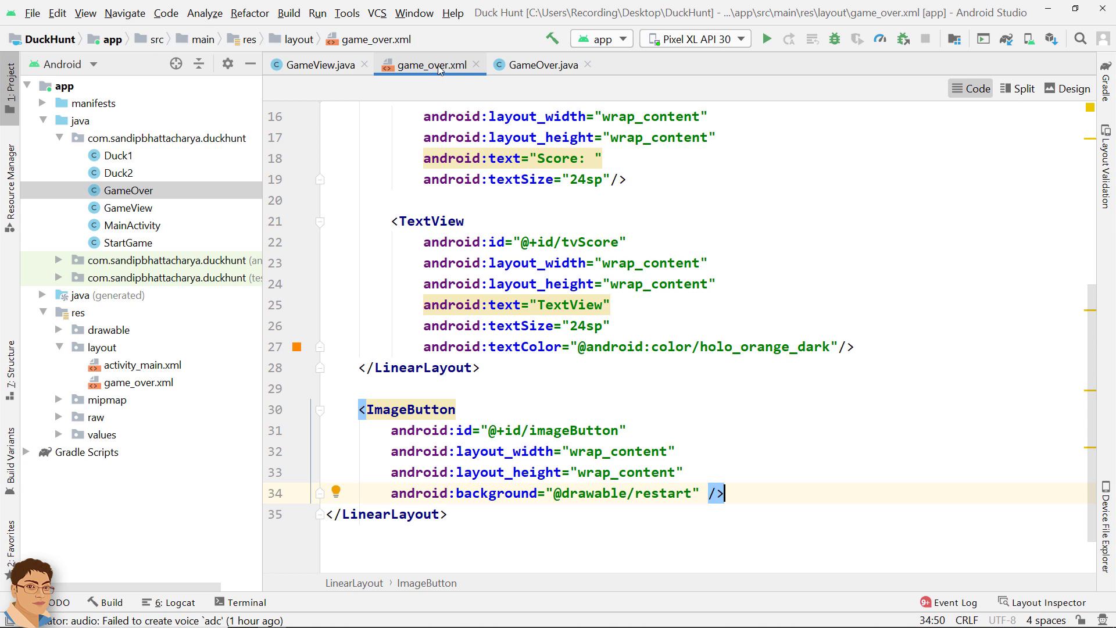
scroll(634, 343, "down", 2)
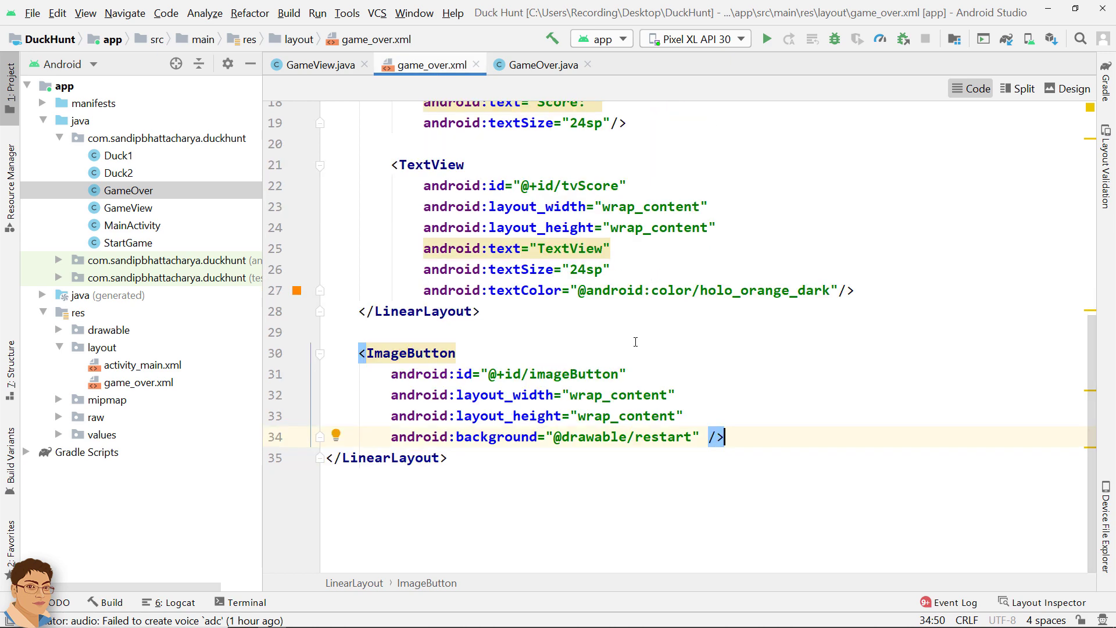
left_click(708, 436)
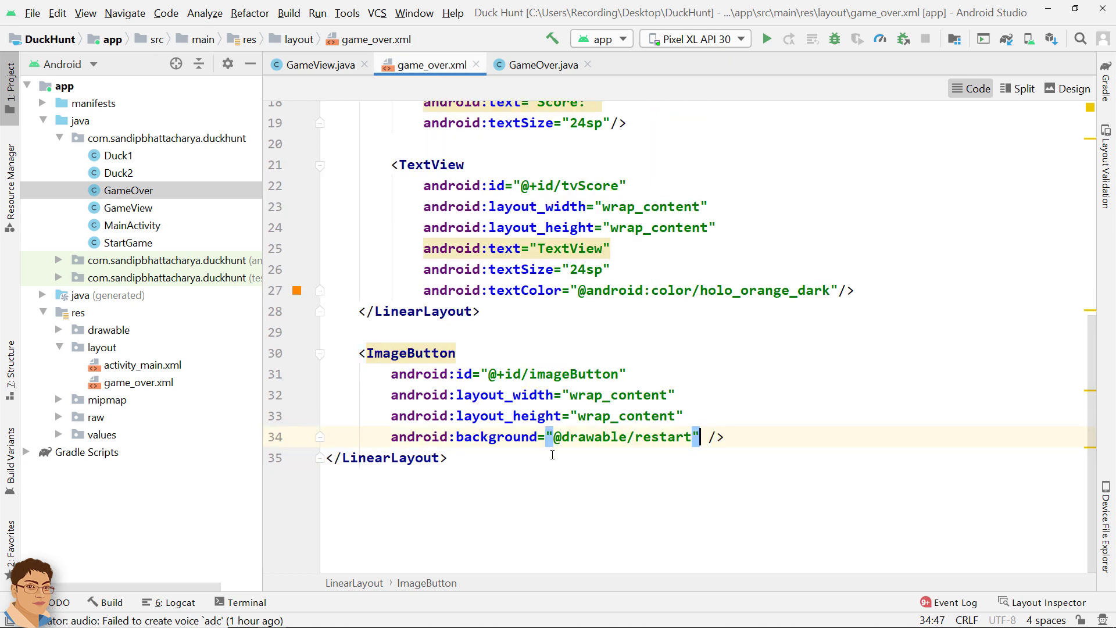
key("Return")
type("onC/>")
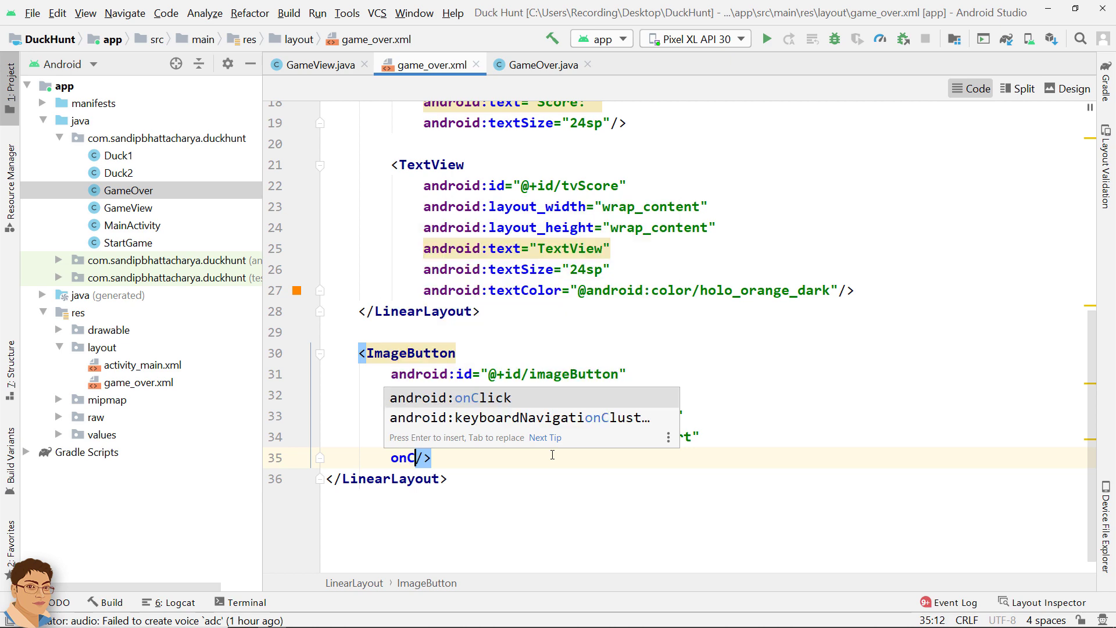
key("Return")
type("restart")
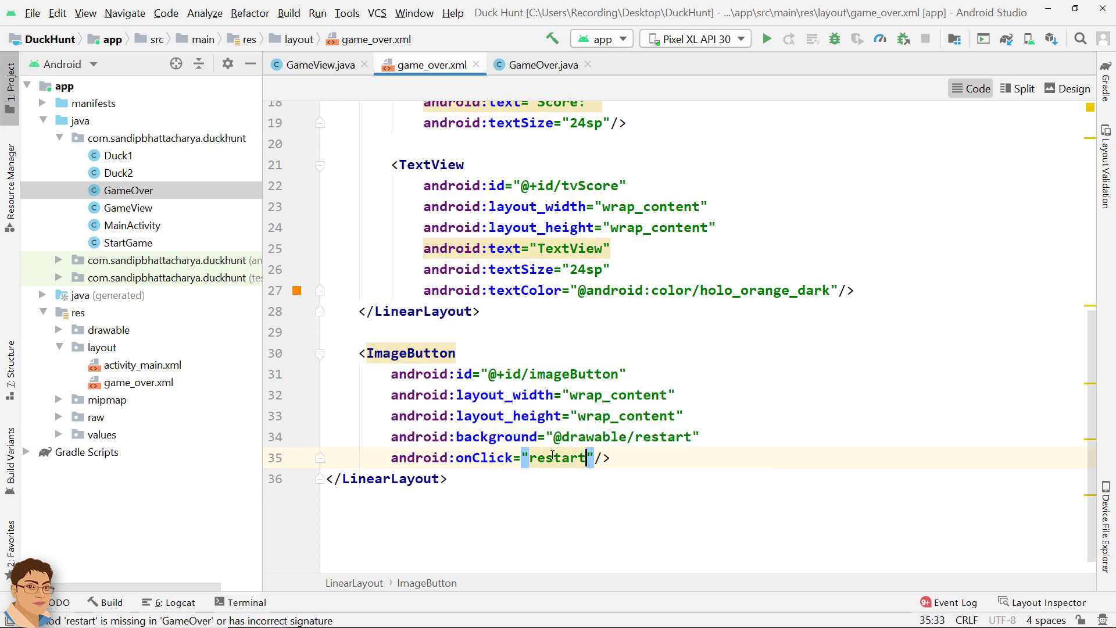
Step: Generate an empty restart(View) method in GameOver from the quick fix
left_click(552, 457)
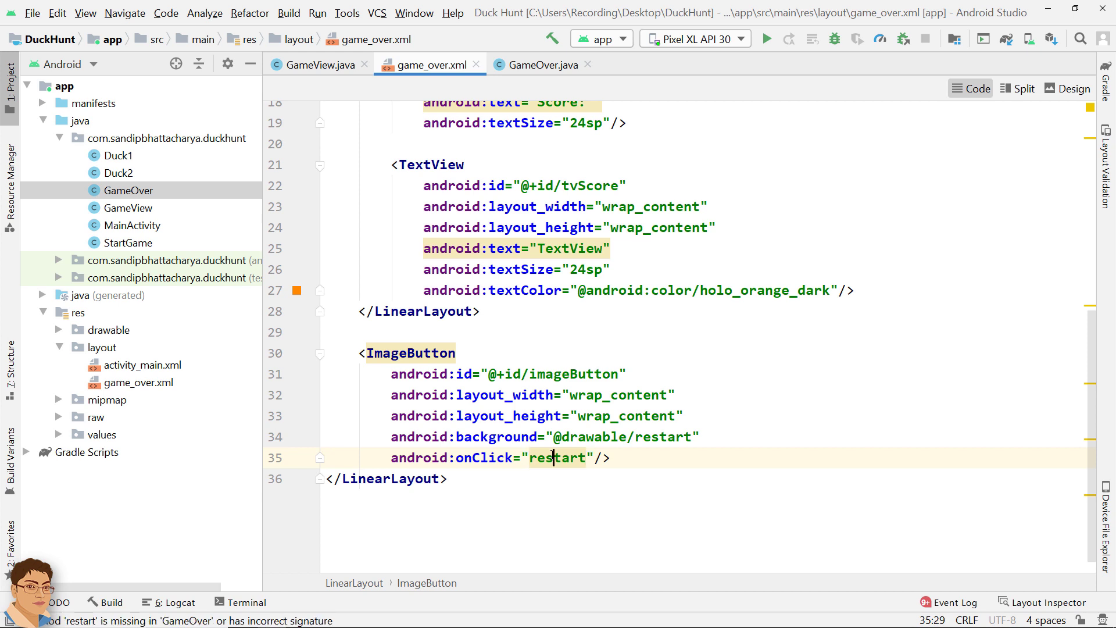
key("alt+Return")
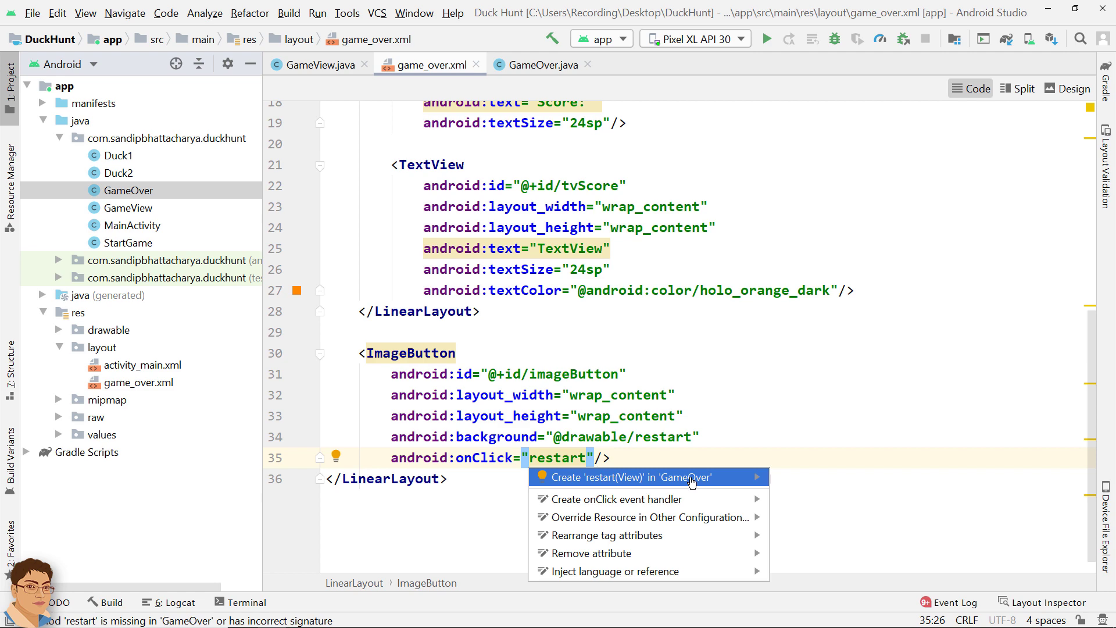
left_click(692, 476)
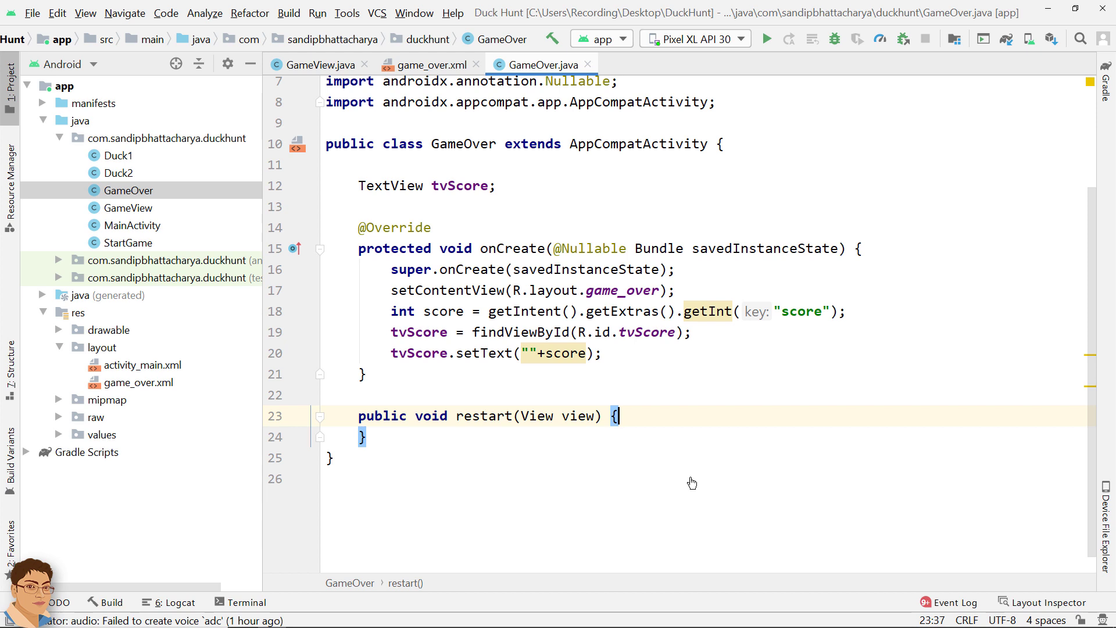
Step: Declare Intent intent = new Intent(GameOver.this, MainActivity.class) in restart
key("Return")
type("Inte")
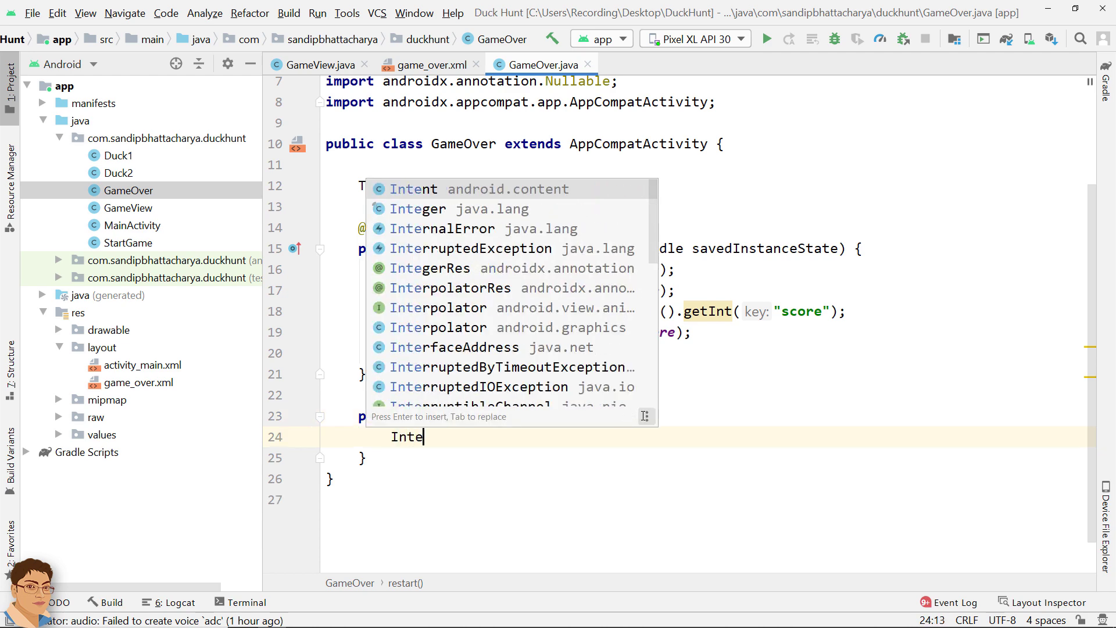
key("Return")
type("intent = new Inten")
key("Return")
type("(")
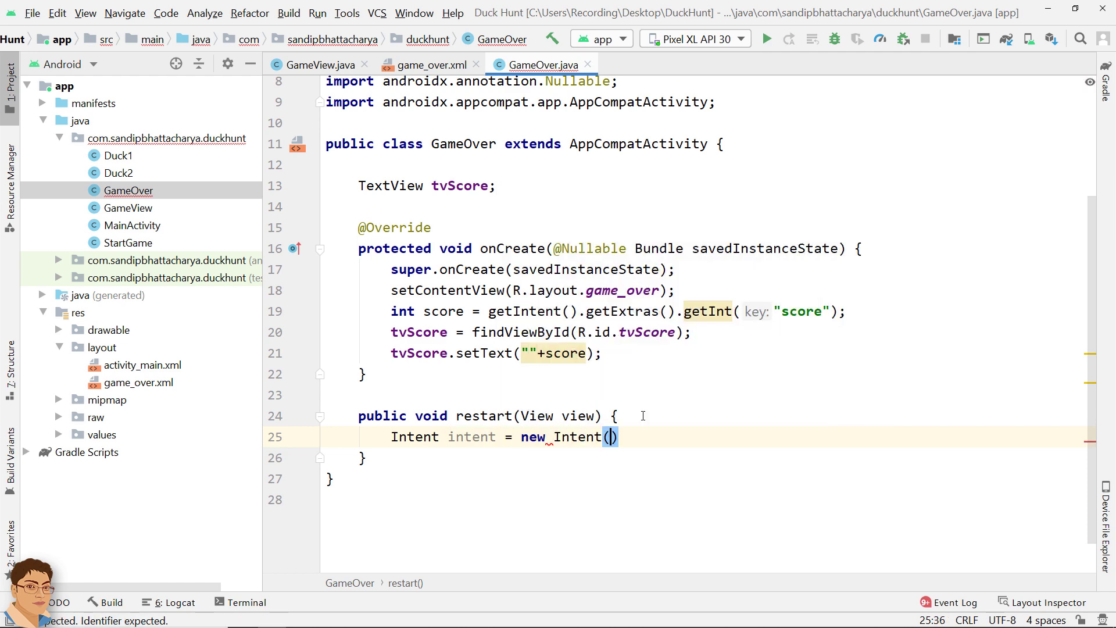
type("GameOver")
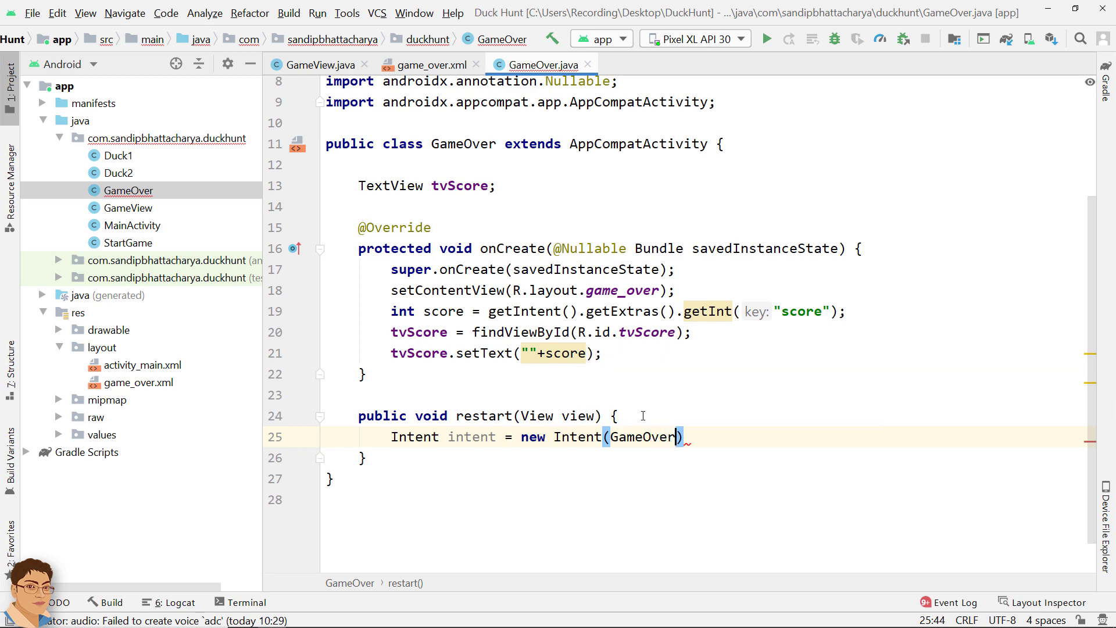
type(".this, ")
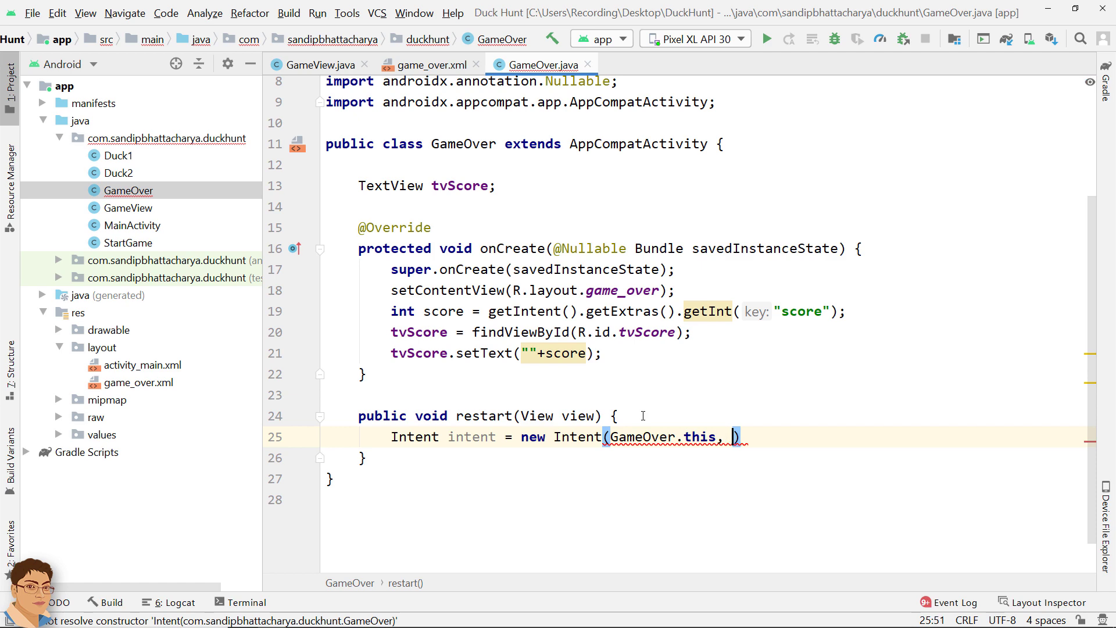
type("MainA")
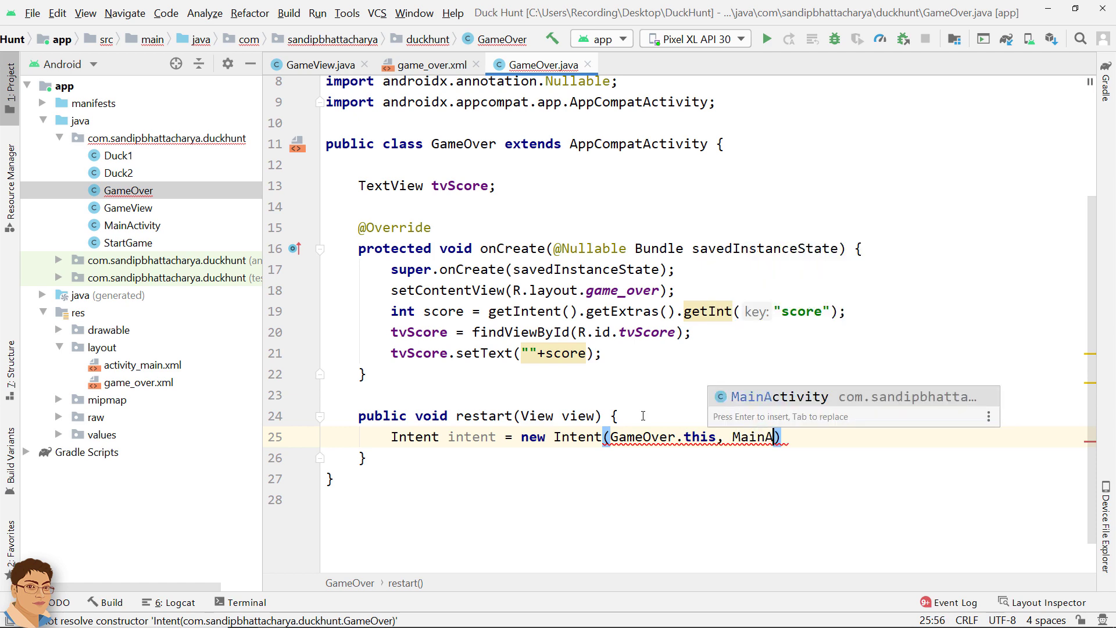
key("Return")
type(".class")
key("End")
type(";")
Step: Add startActivity(intent) and finish() after the intent declaration
key("Return")
type("startA")
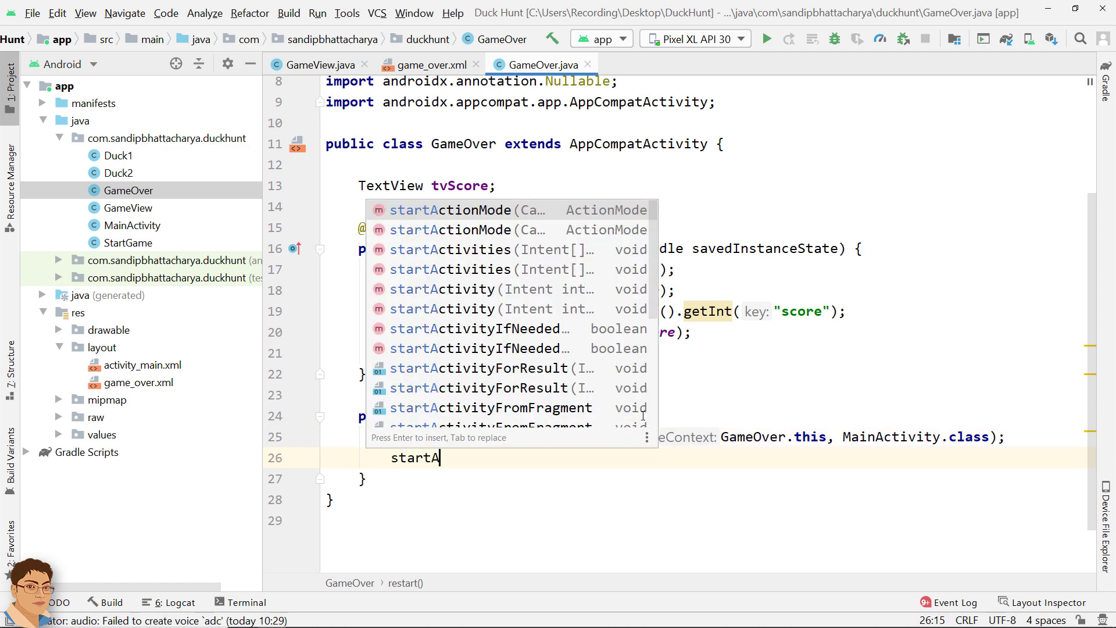
type("ctivi")
key("Down")
key("Down")
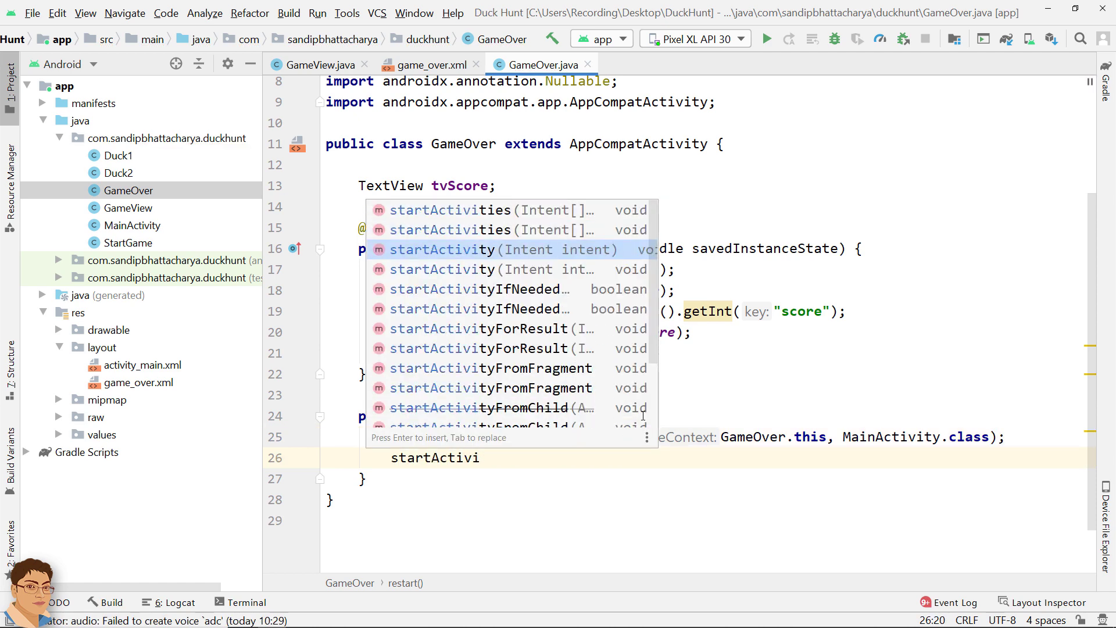
key("Return")
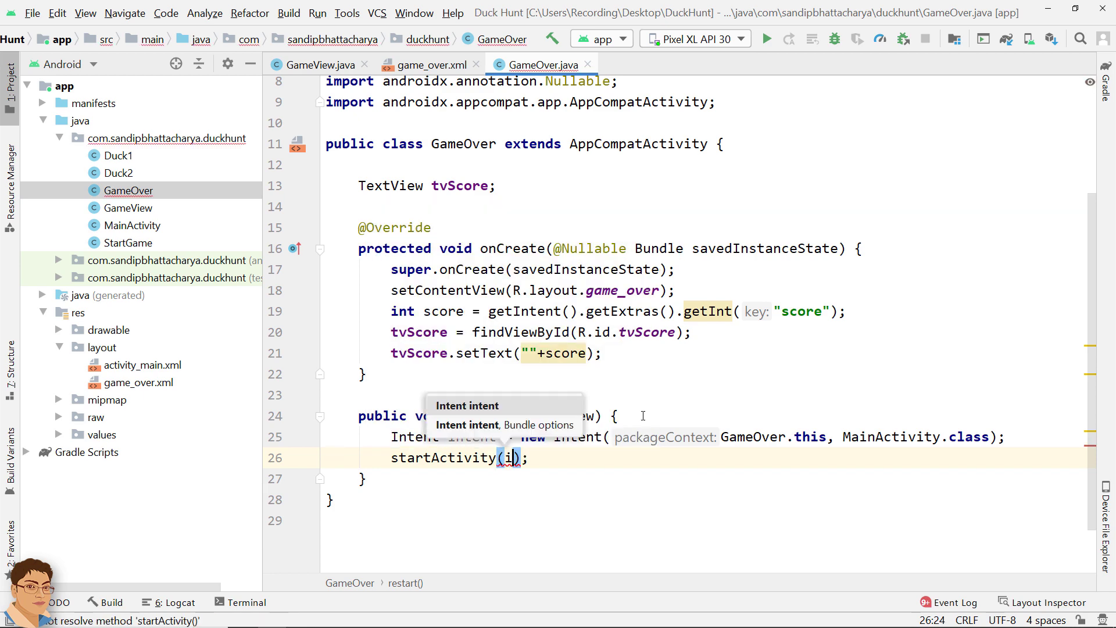
type("in")
key("Return")
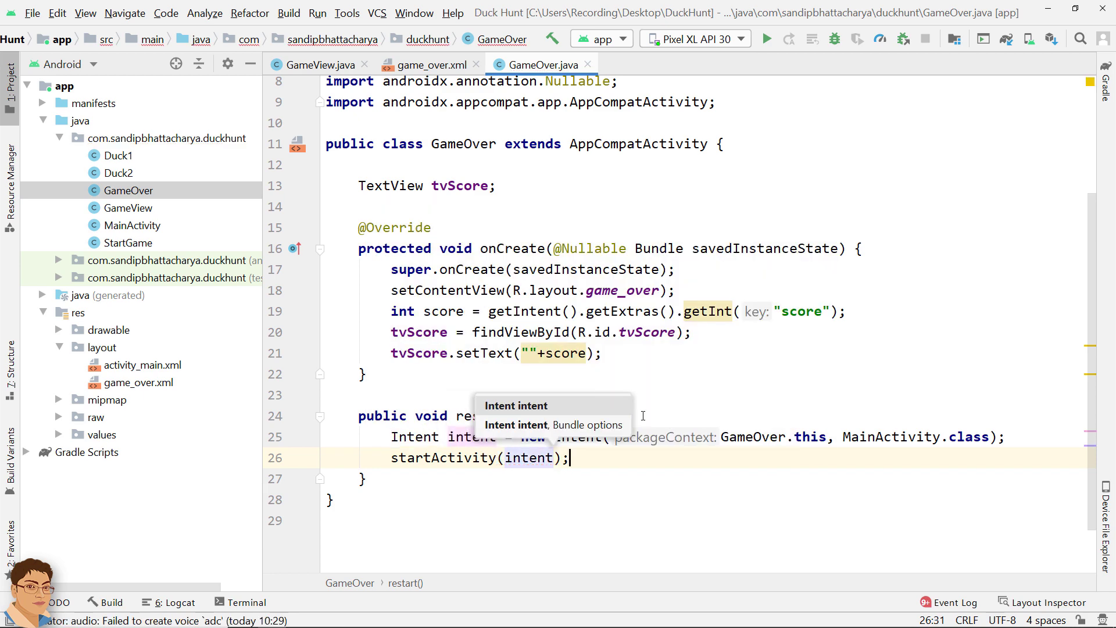
key("End")
key("Return")
type("fini")
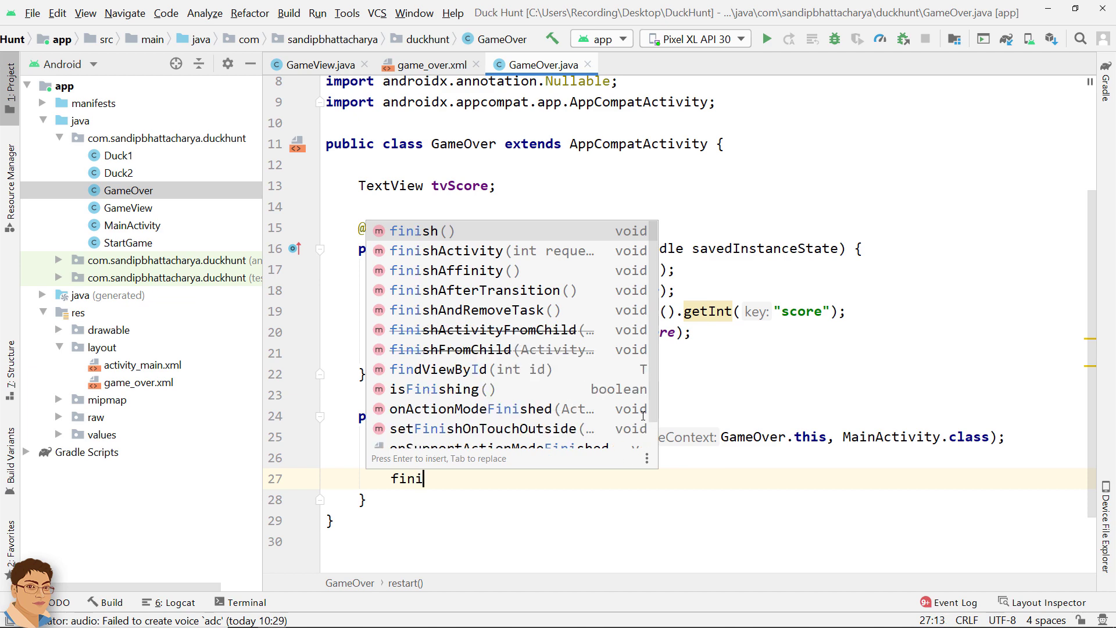
key("Return")
type(";")
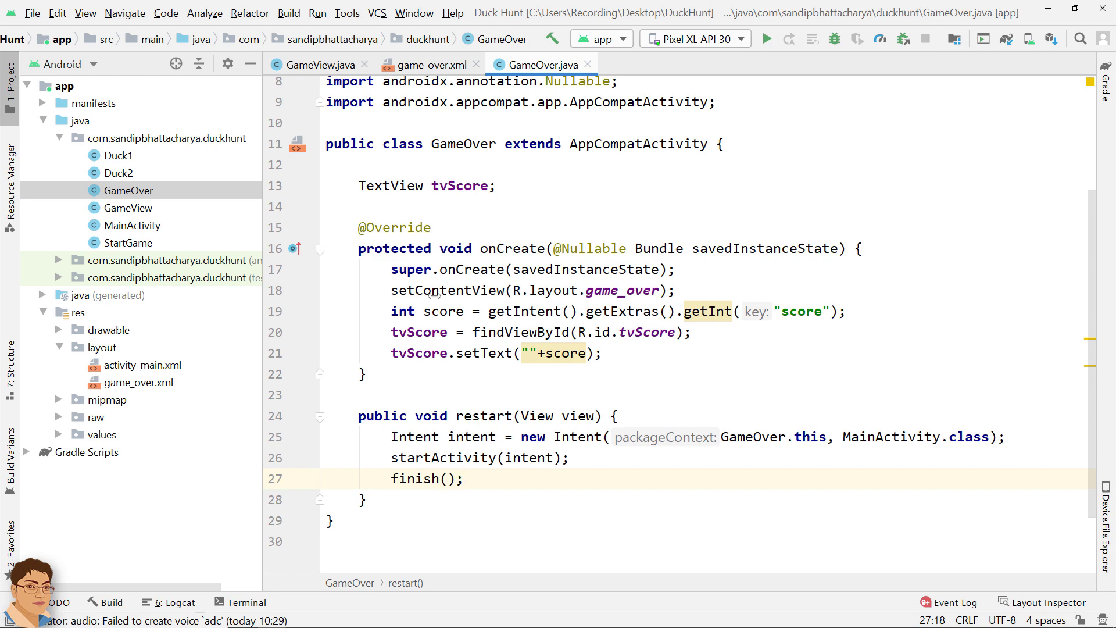
Step: Duplicate the StartGame manifest activity as .GameOver, then open res/values/styles.xml
double_click(94, 104)
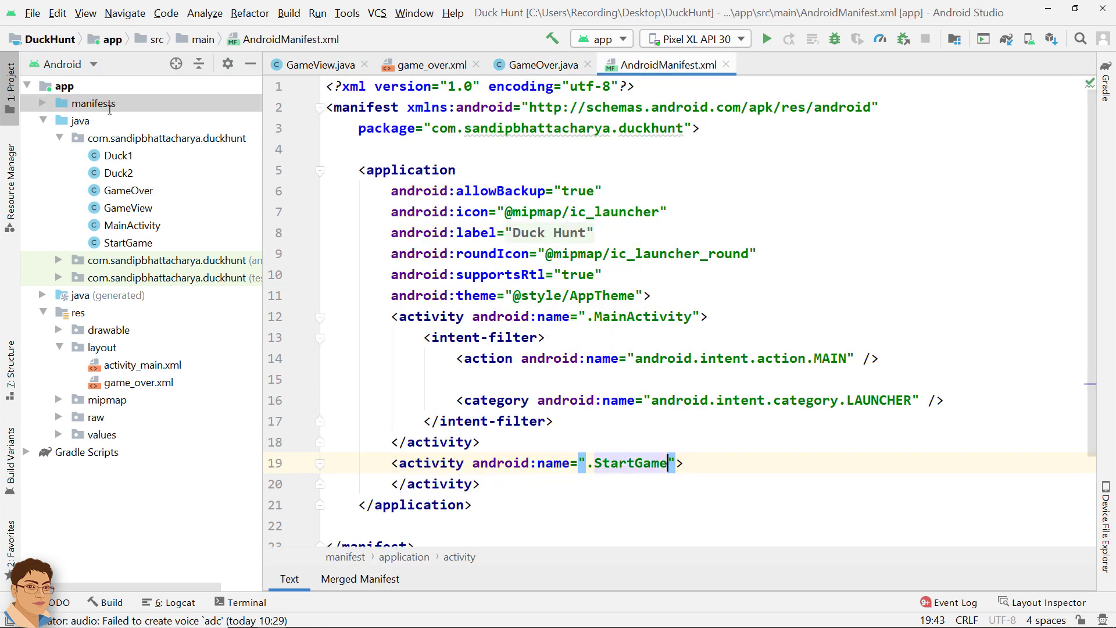
scroll(301, 279, "down", 2)
left_click_drag(391, 360, 486, 382)
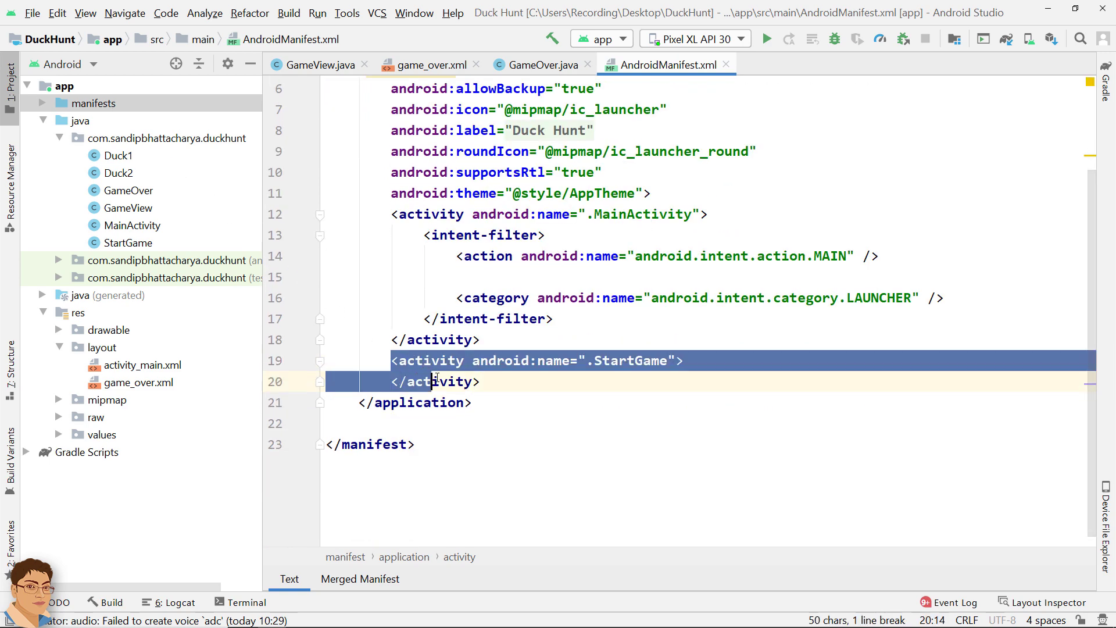
left_click(495, 384)
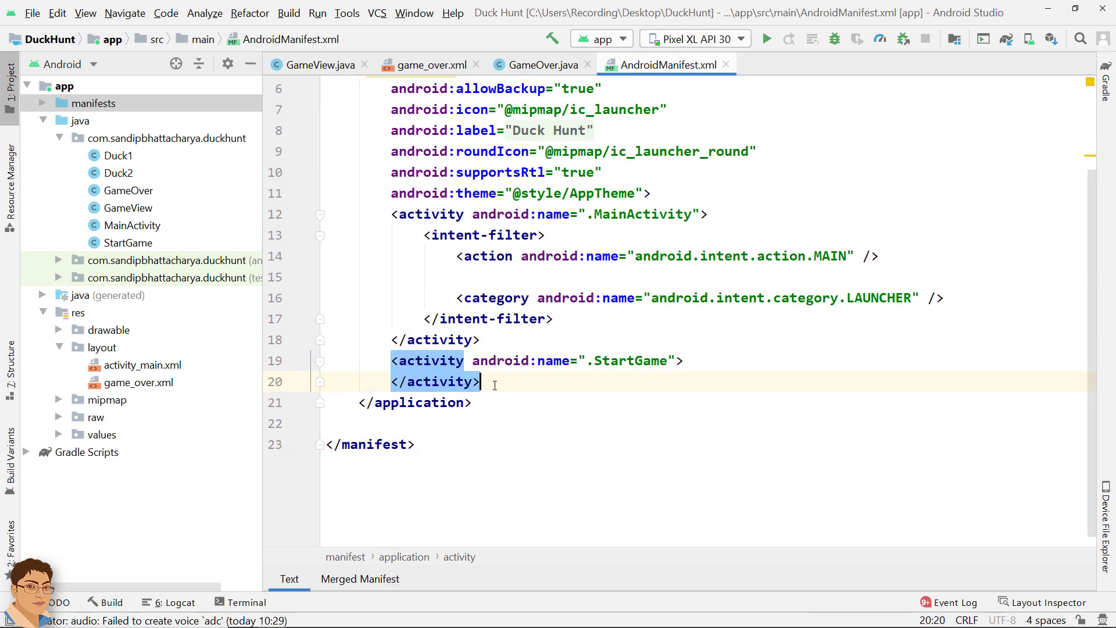
key("ctrl+d")
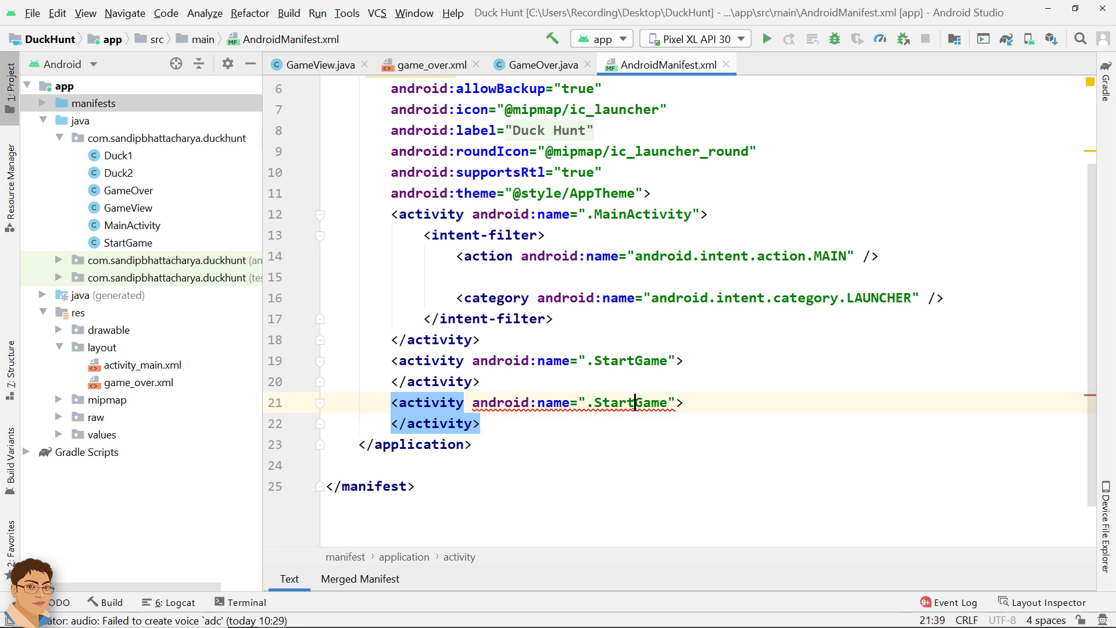
double_click(634, 401)
type("GameO")
key("Return")
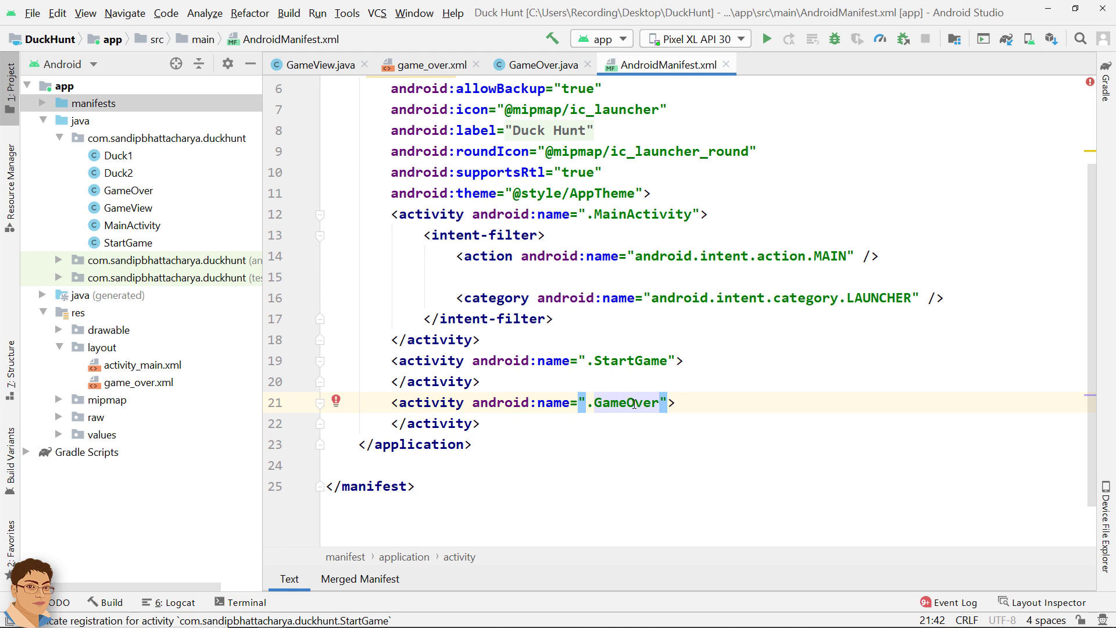
double_click(102, 434)
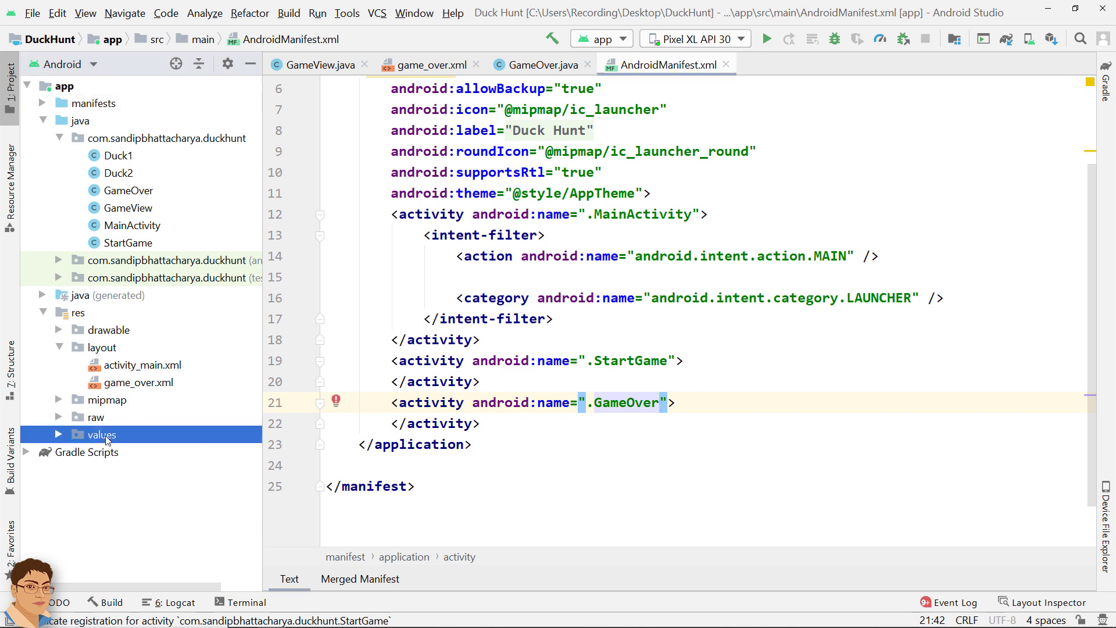
double_click(124, 488)
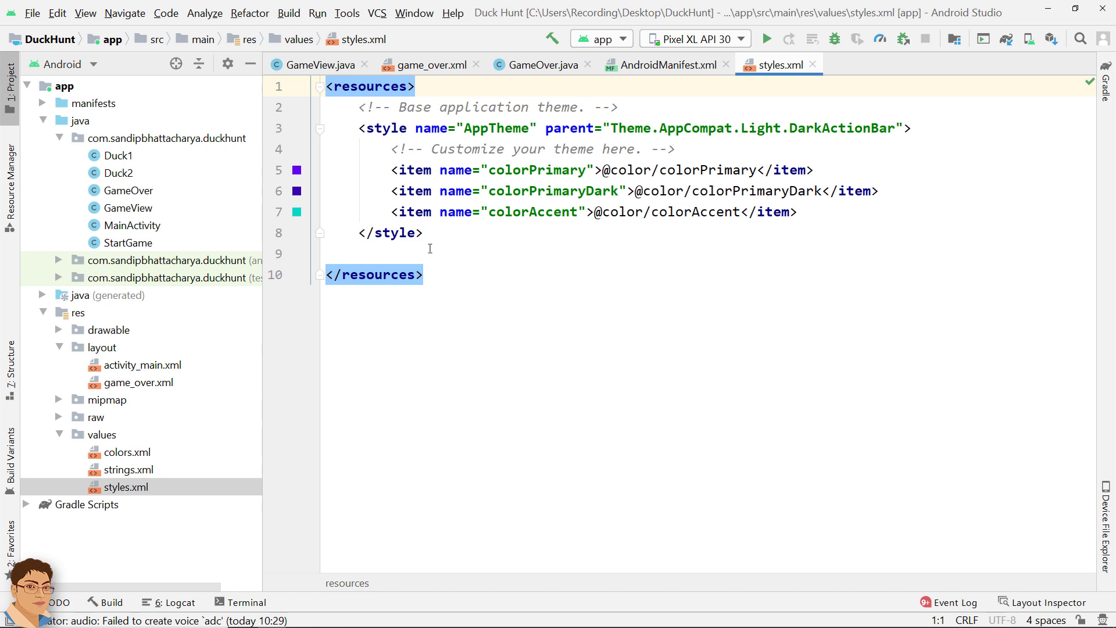
Step: Add the Theme.AppCompat.Light.NoActionBar.FullScreen style tag below the existing style in styles.xml
left_click(436, 236)
key("Return")
type("<")
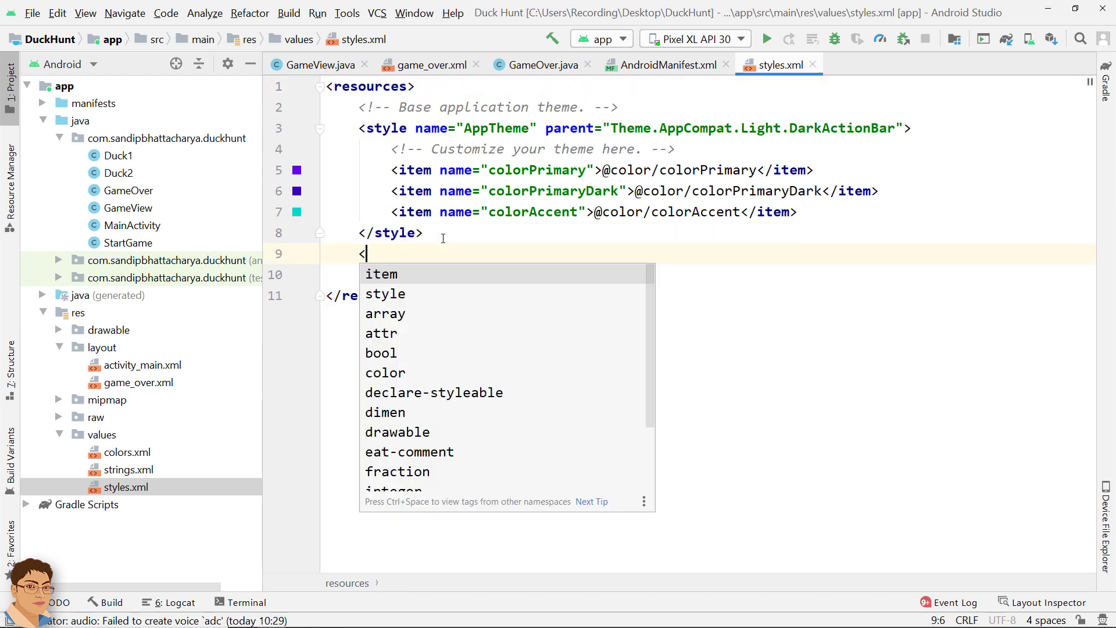
type("sty")
key("Tab")
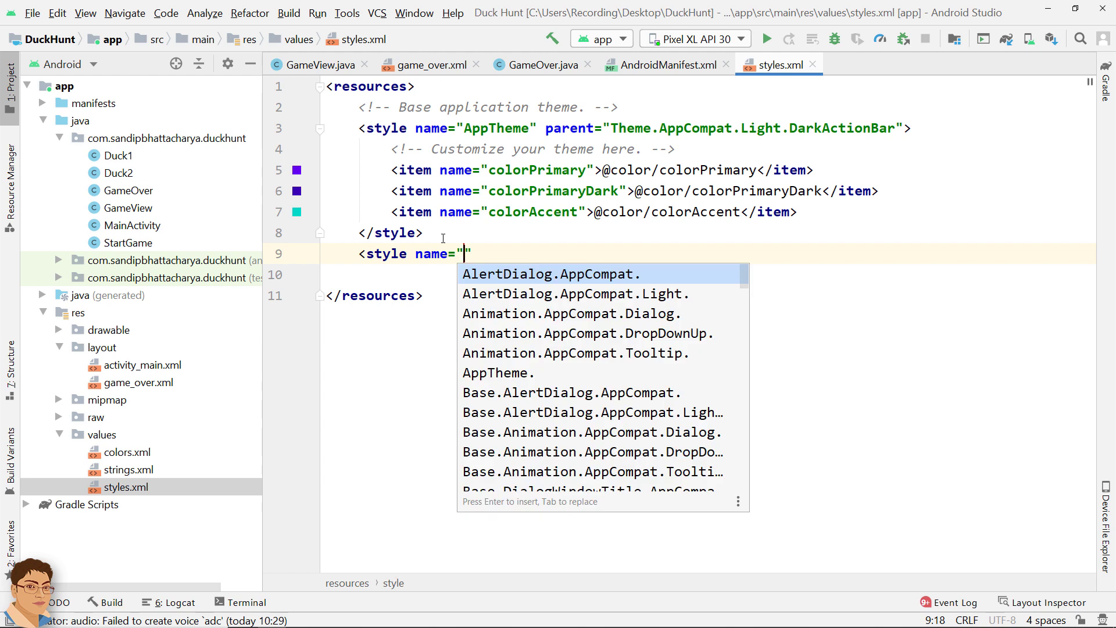
type("Theme.App")
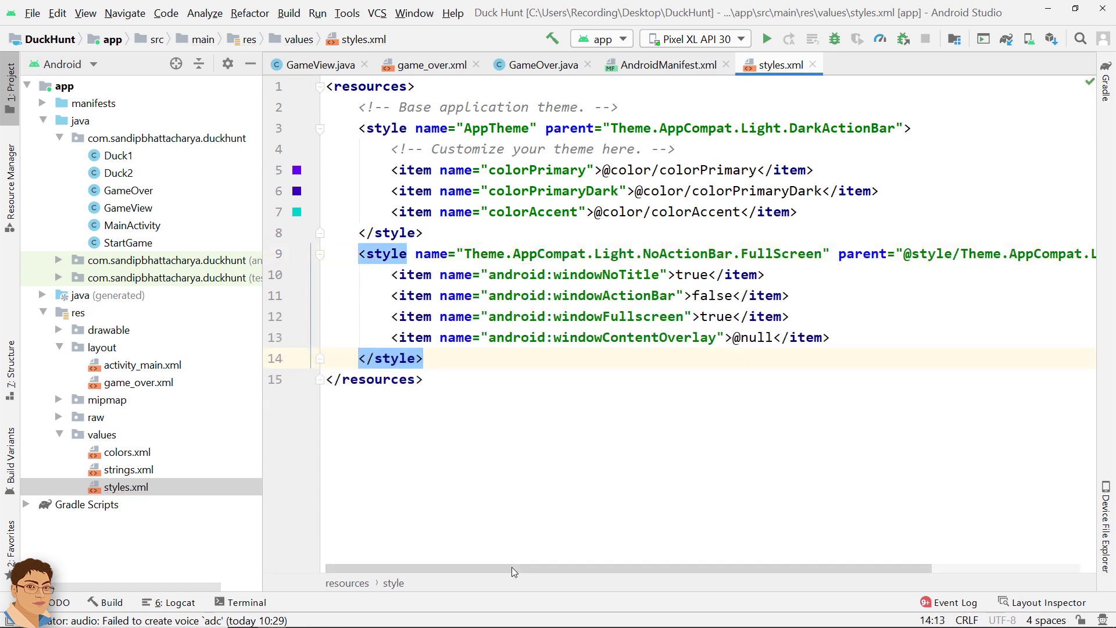
mouse_move(512, 567)
left_mouse_down()
mouse_move(720, 566)
mouse_move(472, 566)
left_mouse_up()
Step: Reopen AndroidManifest.xml and select the AppTheme value of android:theme for replacement
left_click(79, 105)
double_click(80, 104)
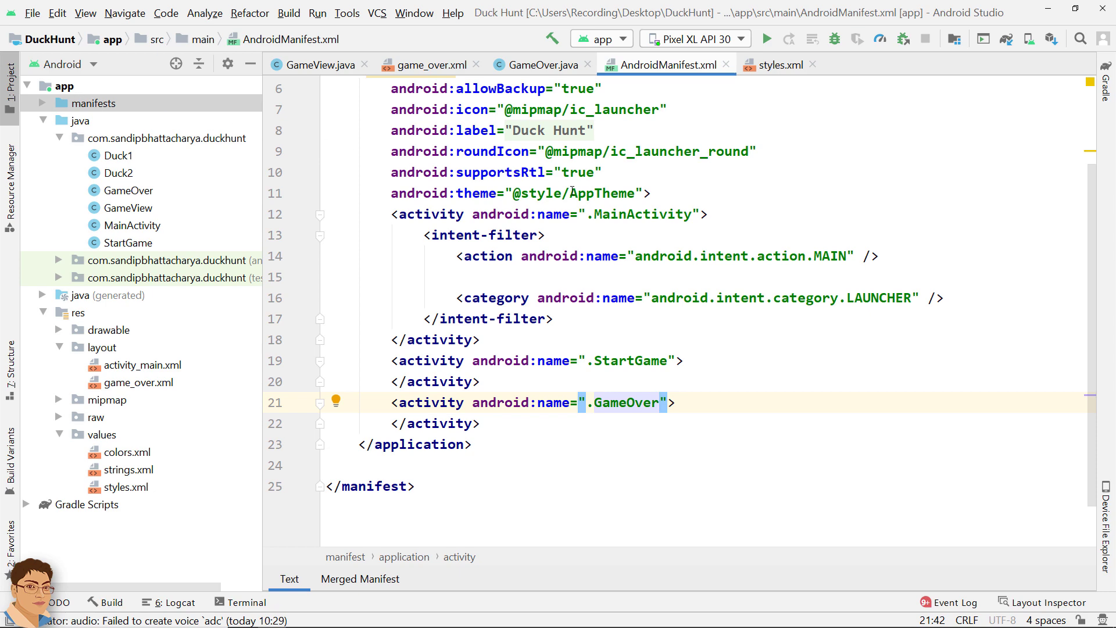
left_click_drag(570, 193, 639, 193)
type("The")
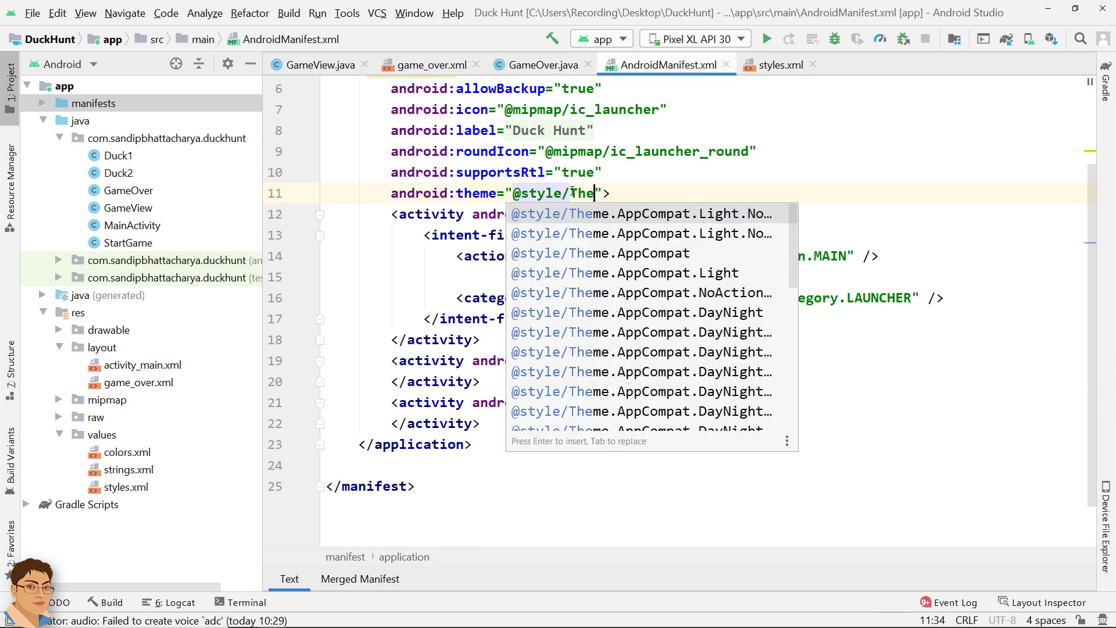
type("me.AppCompat")
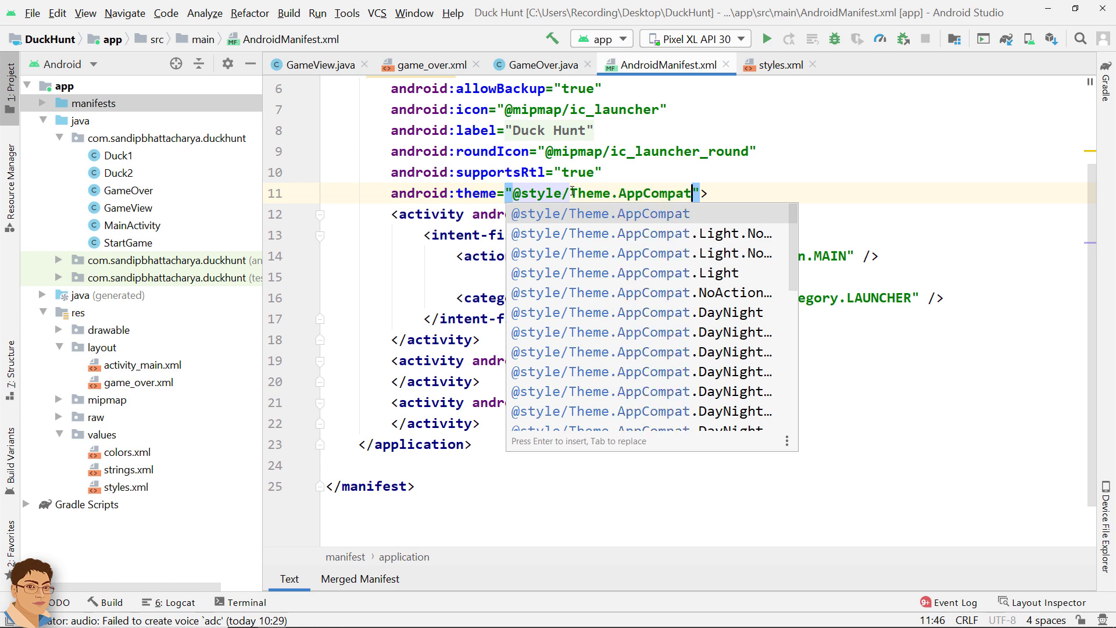
type(".")
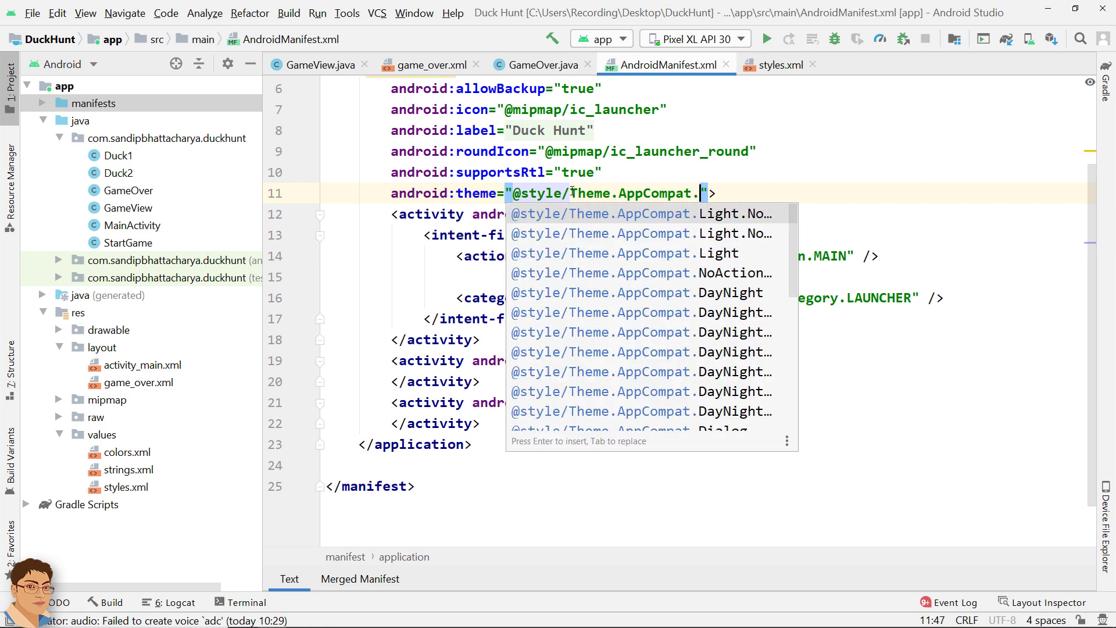
type("Light")
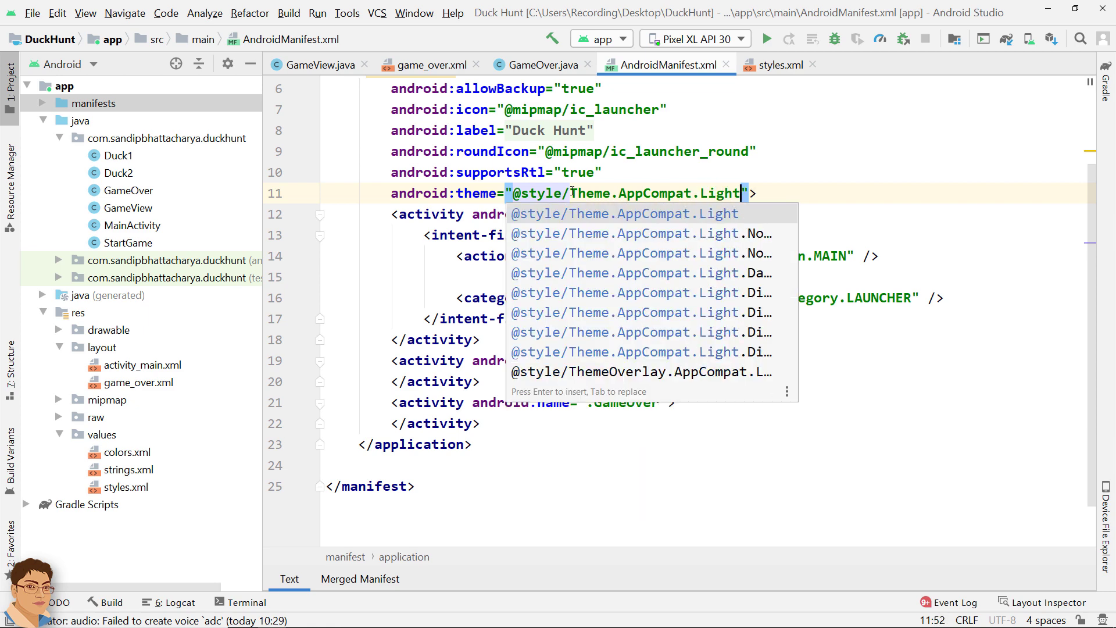
type(".No")
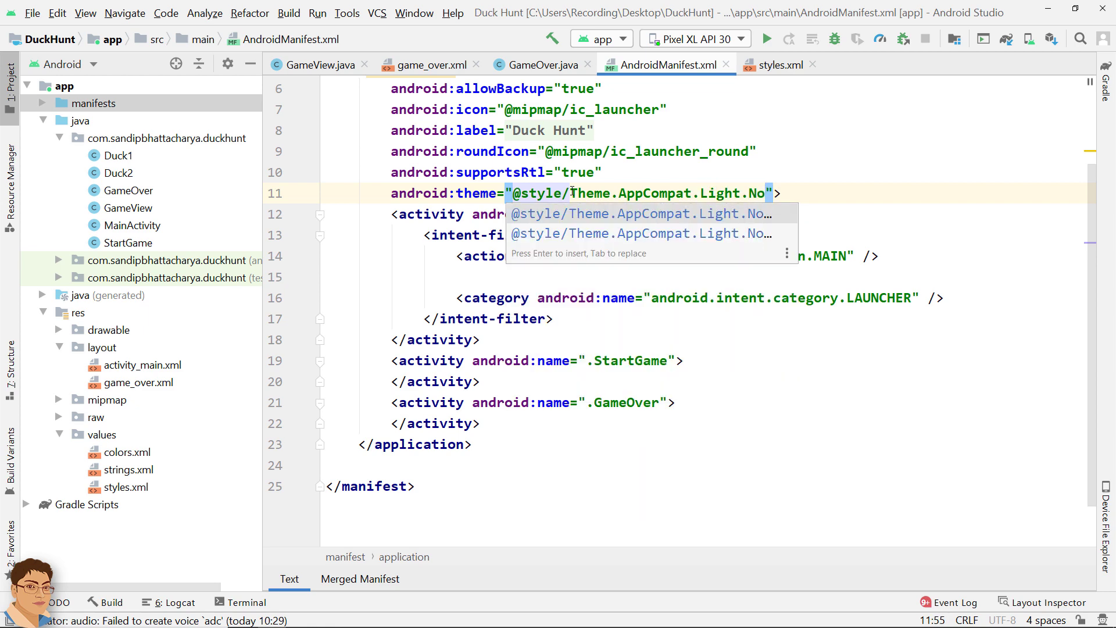
type("Action")
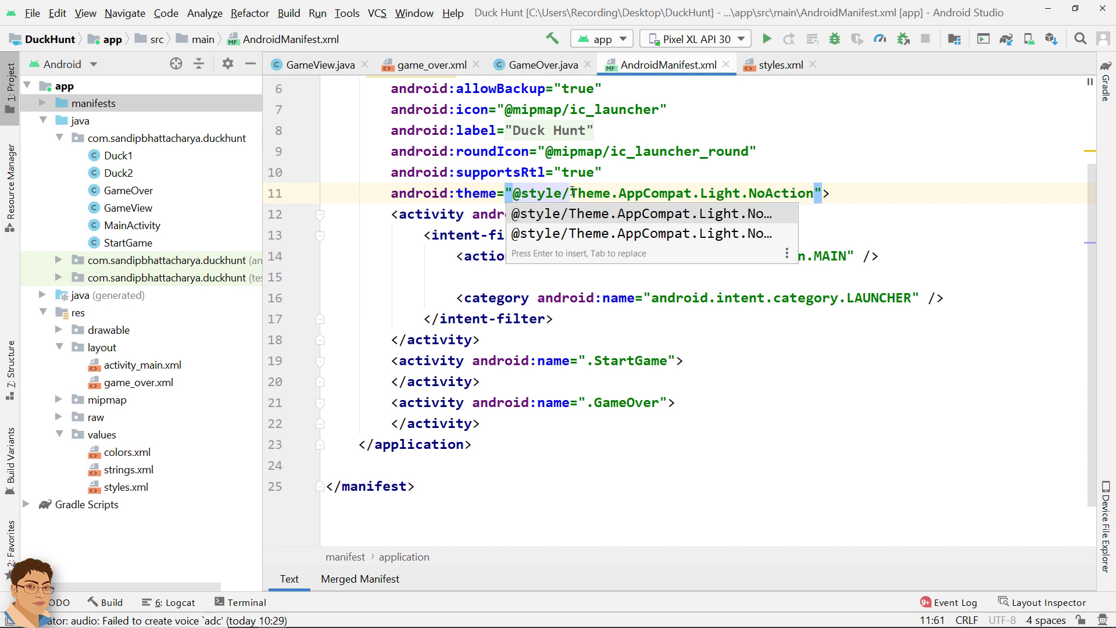
type("Bar.FullScreen")
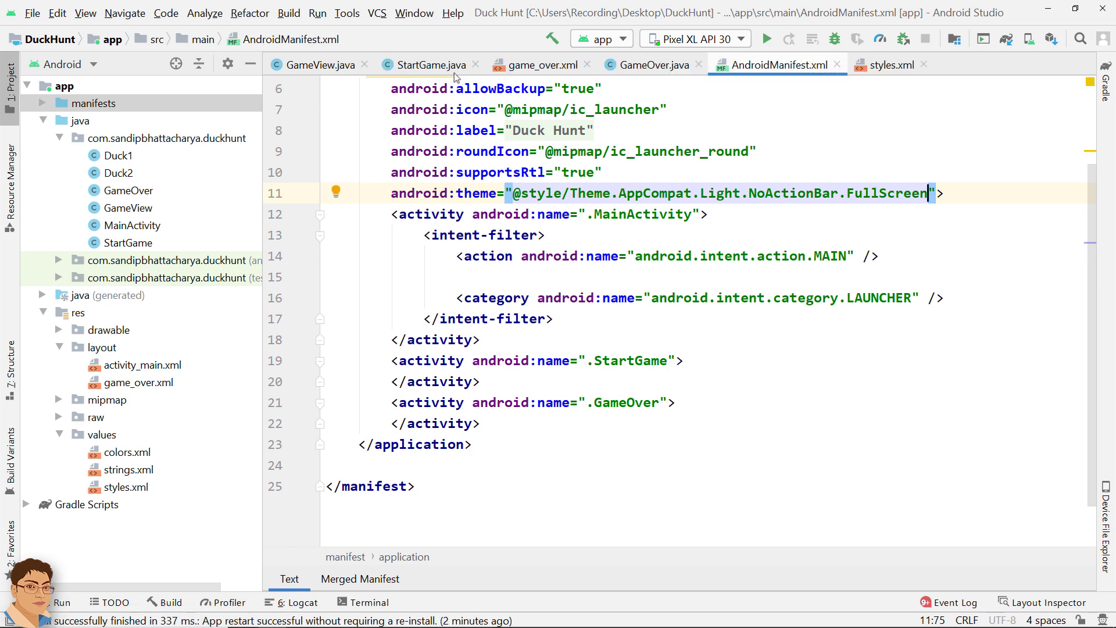
Step: Delete the onDestroy override from StartGame.java and run the app with Shift+F10
left_click(432, 64)
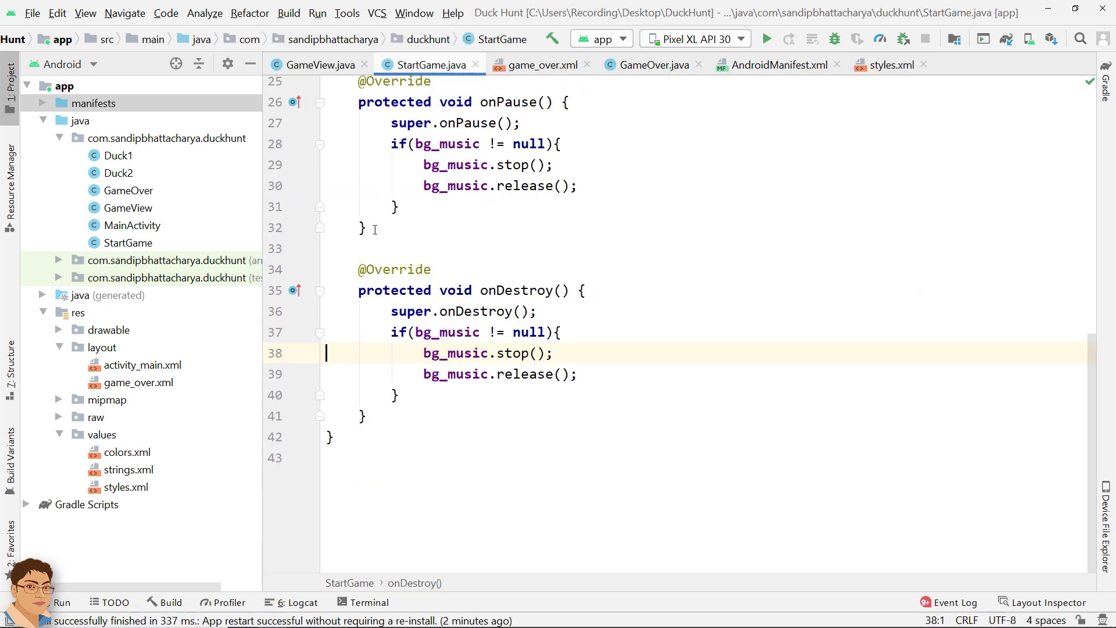
left_click_drag(358, 269, 397, 412)
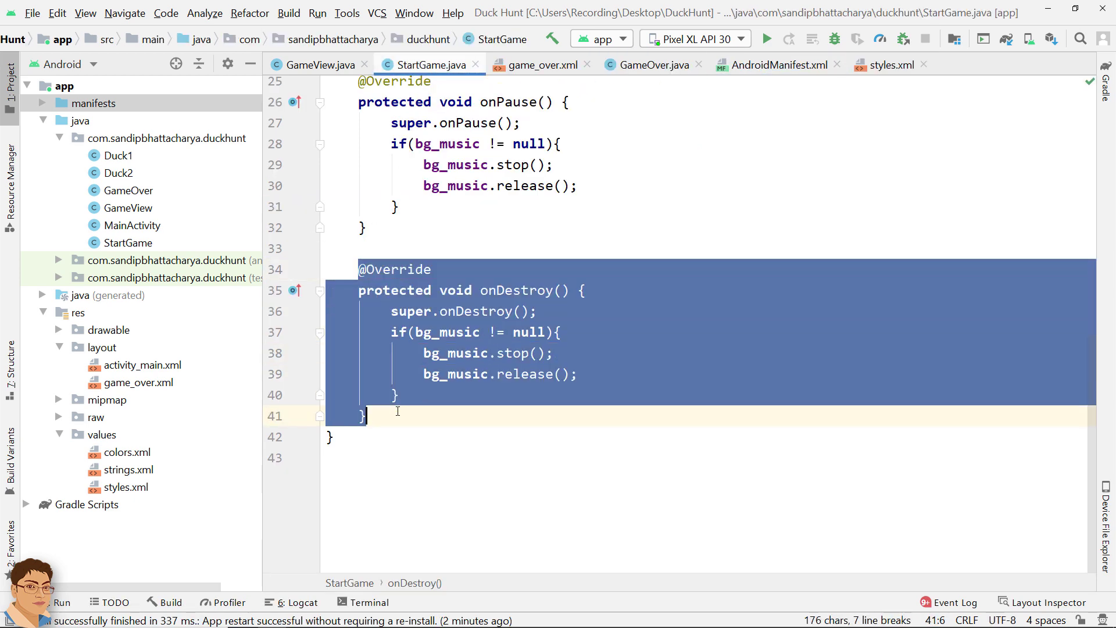
key("BackSpace")
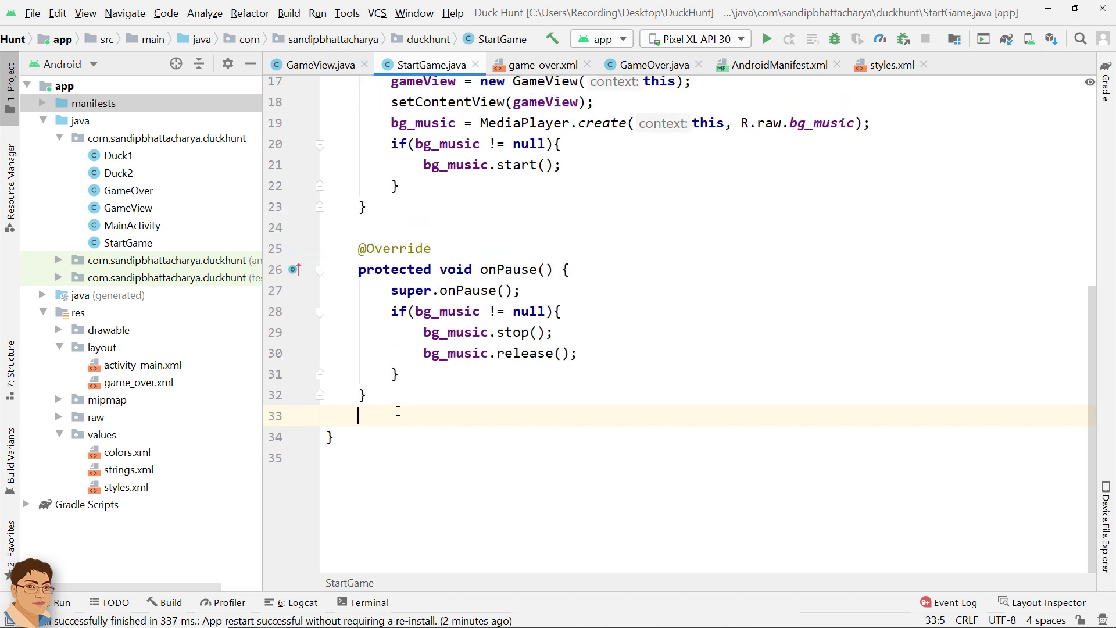
scroll(398, 411, "up", 2)
key("shift+F10")
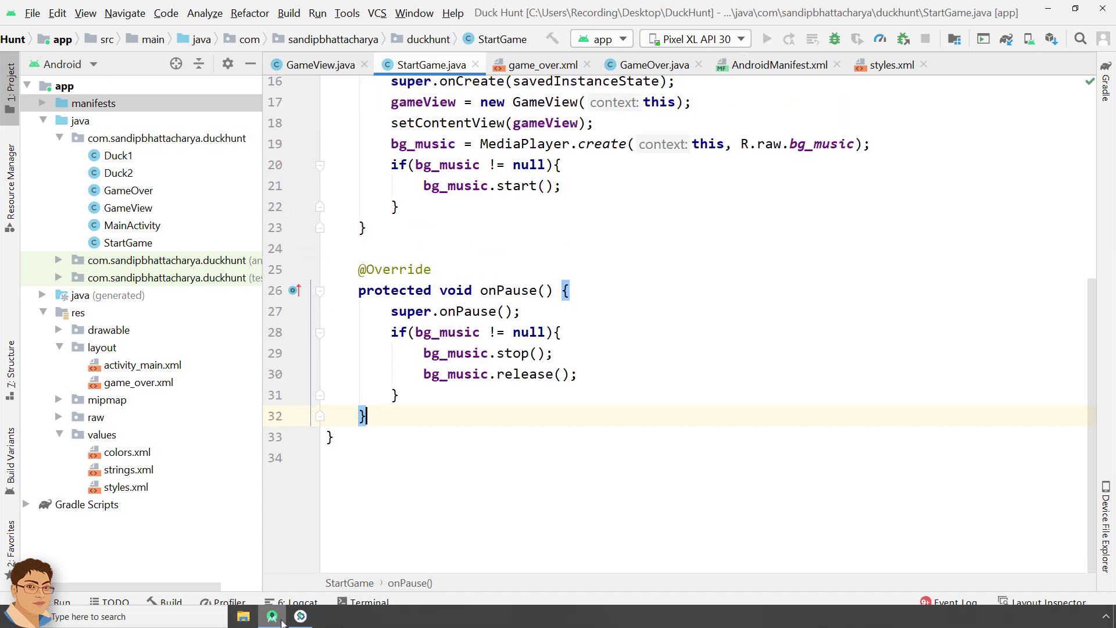
Step: Bring up the emulator, start Duck Hunt from the Play screen, and shoot at ducks
left_click(288, 618)
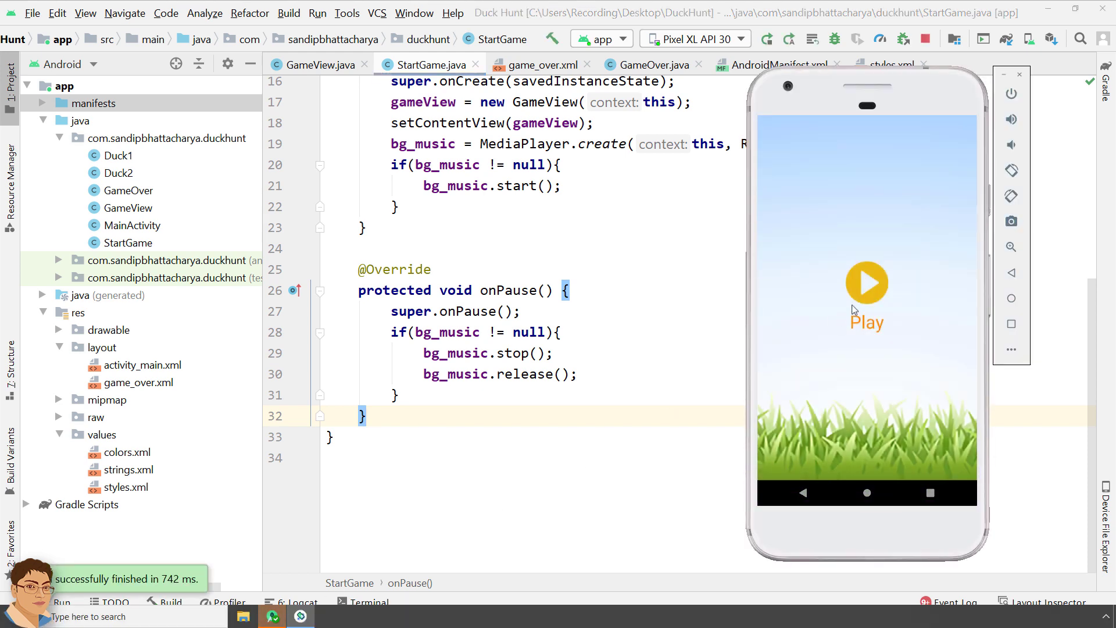
left_click(850, 415)
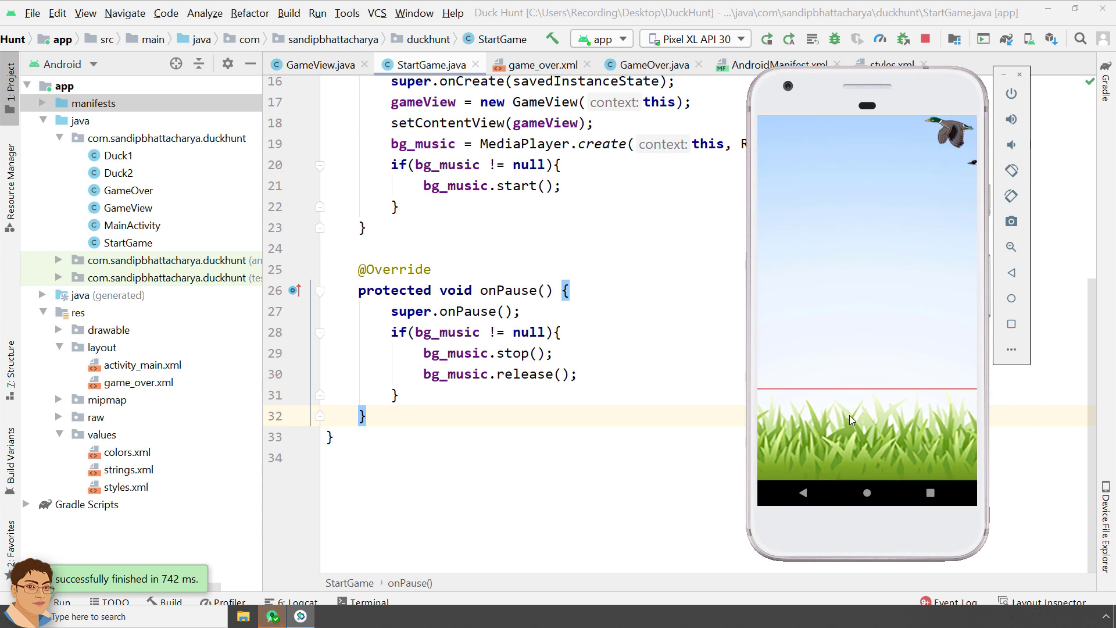
left_click(850, 418)
left_click(840, 455)
left_click(878, 433)
left_click(880, 465)
left_click(853, 455)
left_click(850, 427)
Step: Keep shooting until the Score 13 game-over screen, then exit to the home screen
left_click(837, 429)
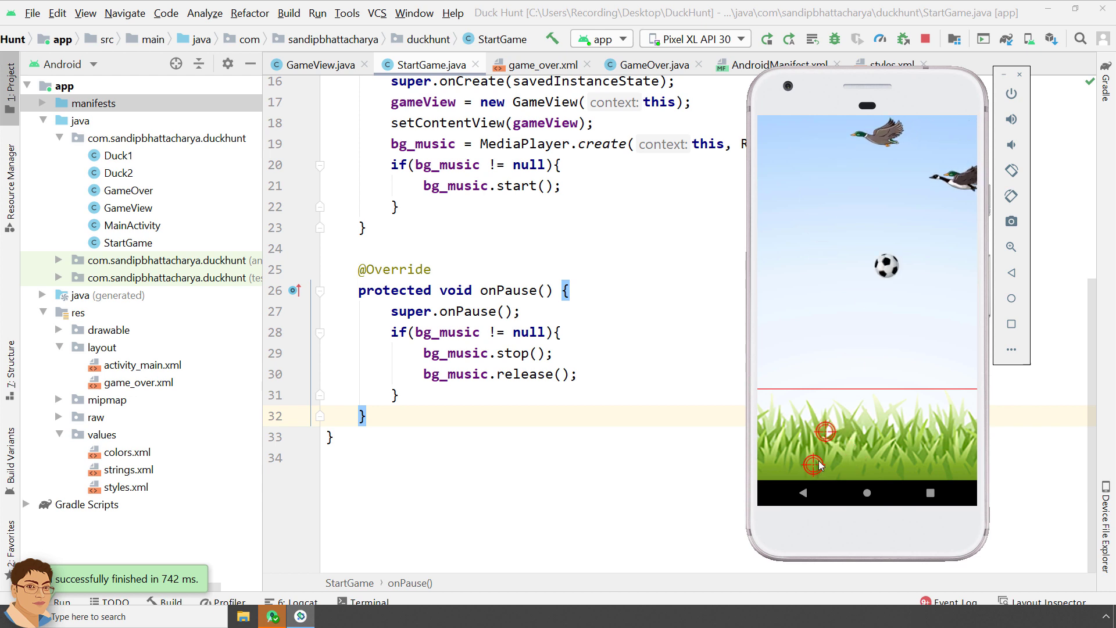
left_click(856, 427)
left_click(835, 443)
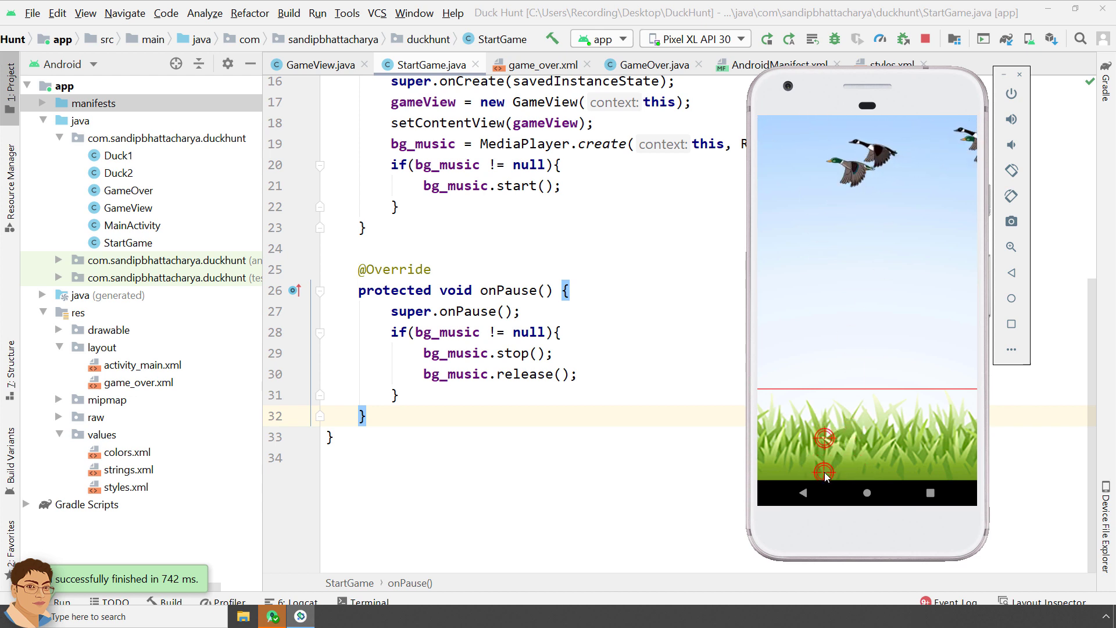
left_click(842, 478)
left_click(839, 447)
left_click(850, 449)
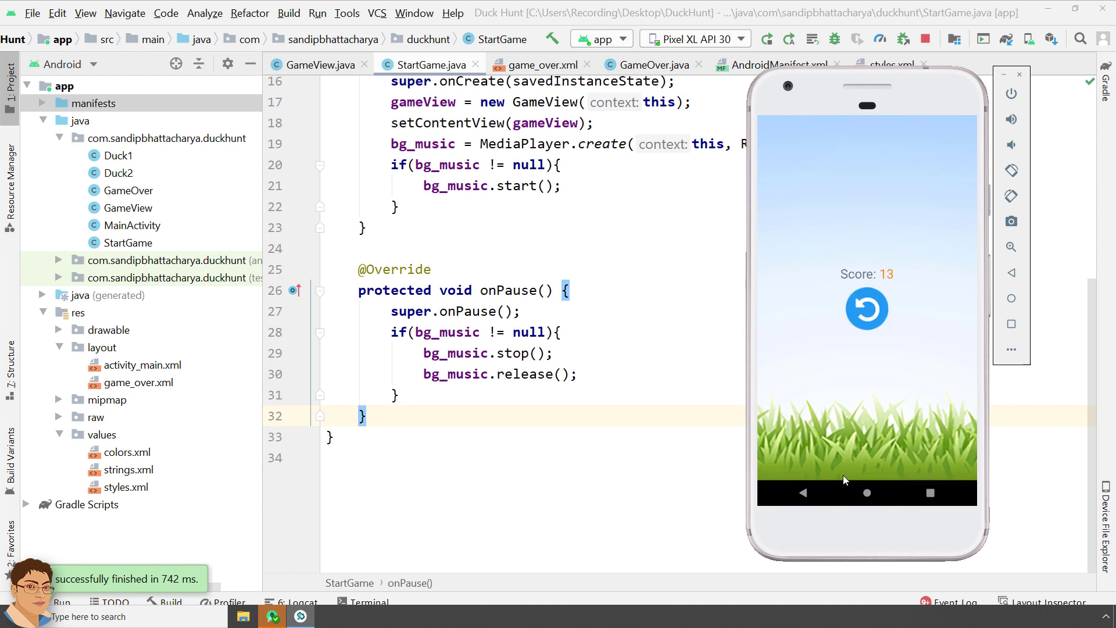
left_click(806, 495)
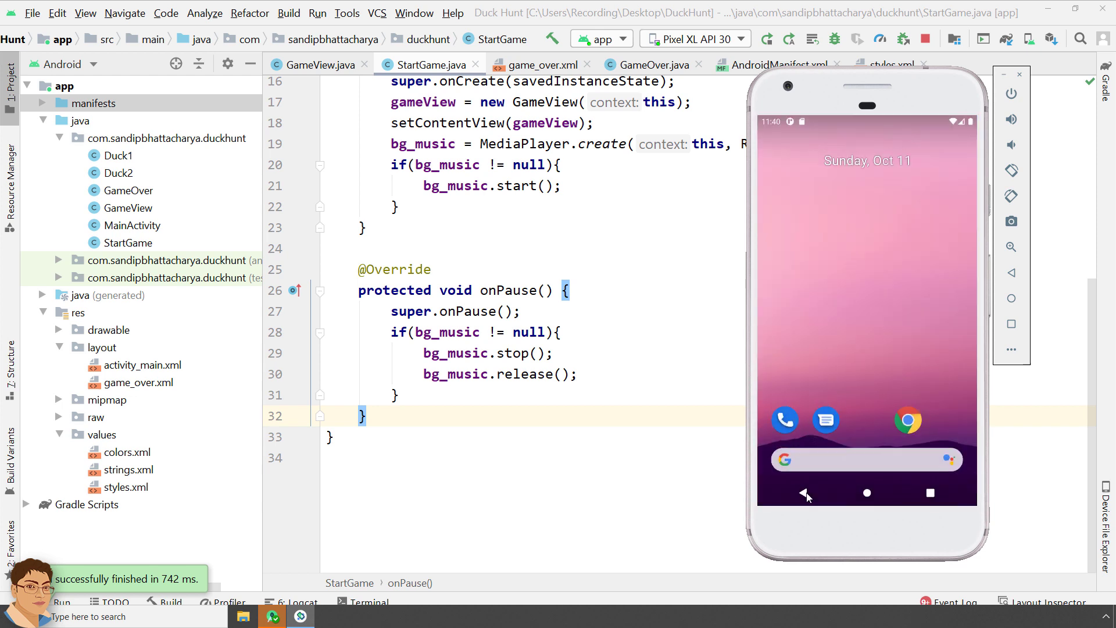